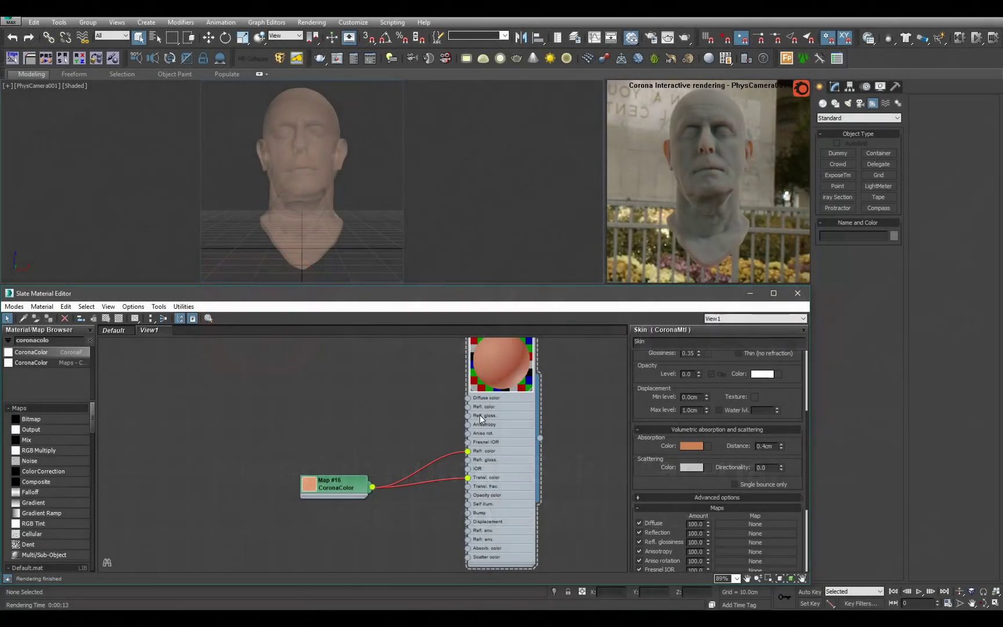
- Connect the CoronaColor map to the Skin material's Scatter color input
scroll(454, 431, down, 4)
middle_drag(493, 424, 514, 446)
scroll(513, 446, up, 1)
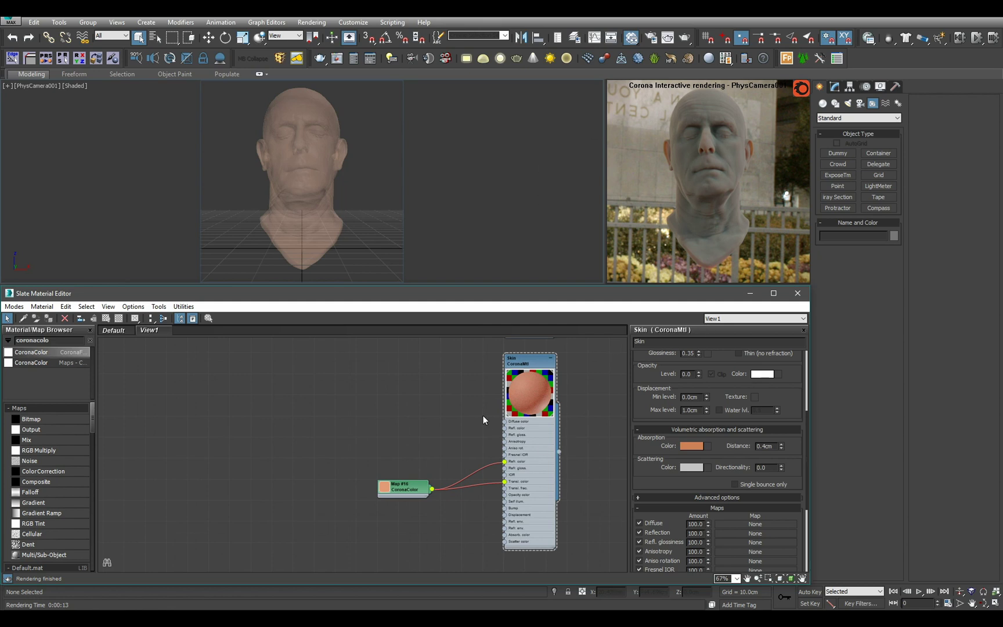
drag(405, 496, 448, 476)
middle_drag(475, 433, 422, 467)
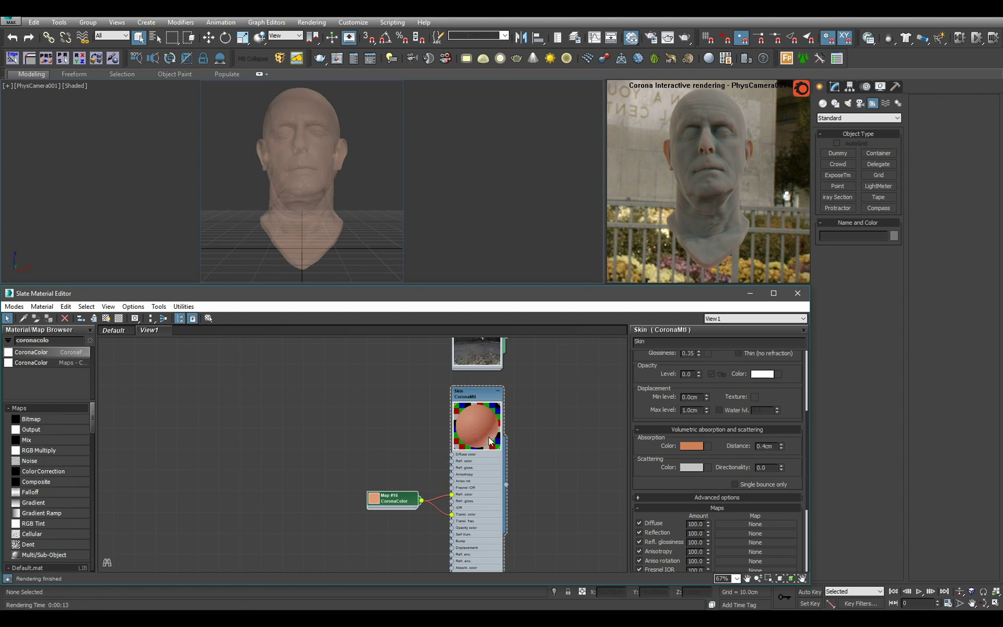
middle_drag(355, 501, 364, 484)
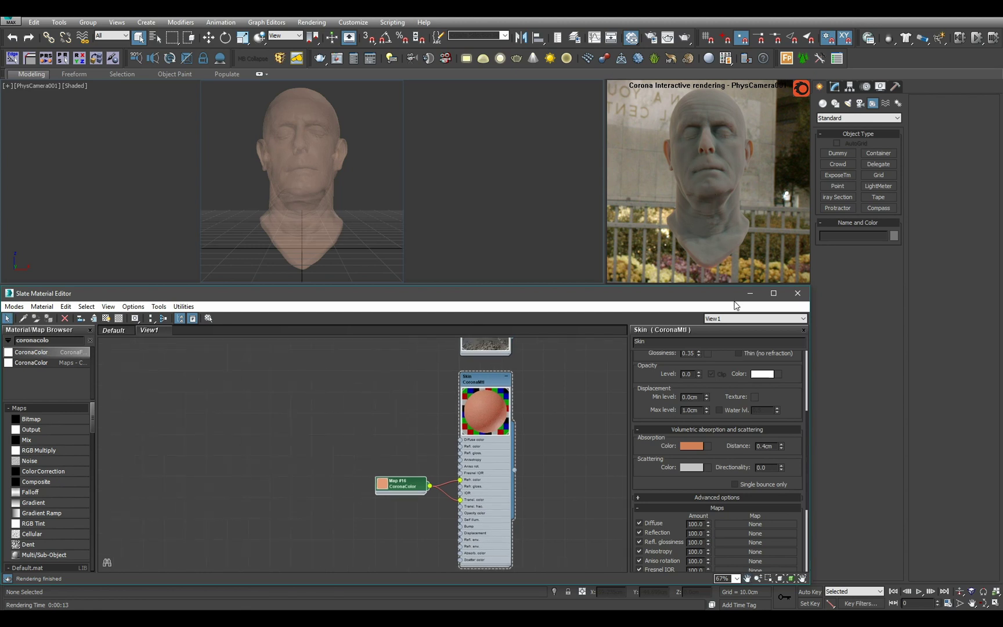
middle_drag(506, 474, 551, 410)
scroll(506, 511, up, 1)
scroll(548, 457, up, 1)
mouse_move(548, 457)
middle_down()
mouse_move(538, 522)
mouse_move(595, 439)
mouse_move(558, 473)
mouse_move(547, 436)
middle_up()
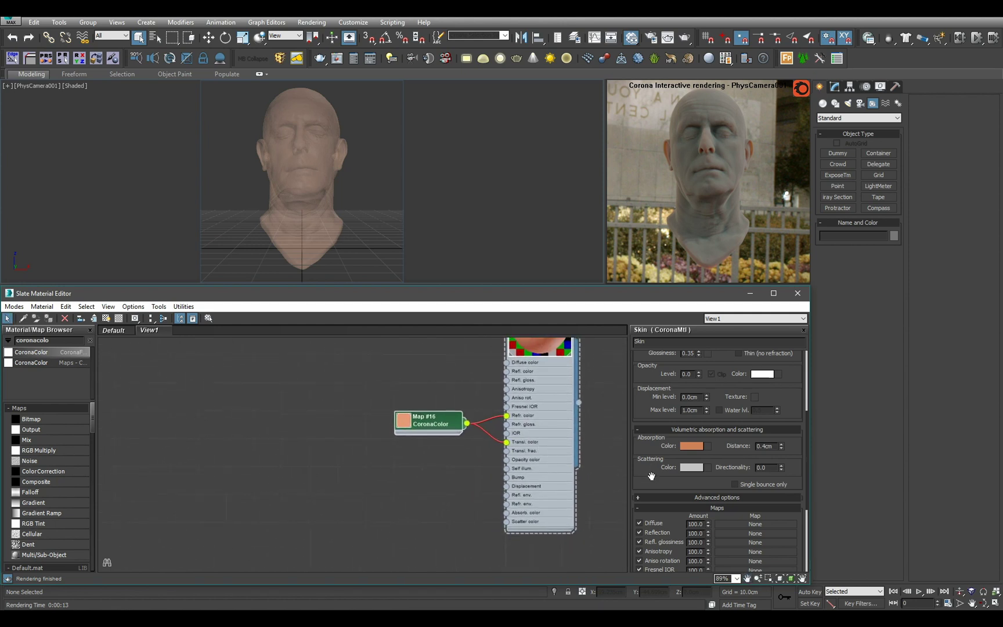
drag(427, 431, 507, 522)
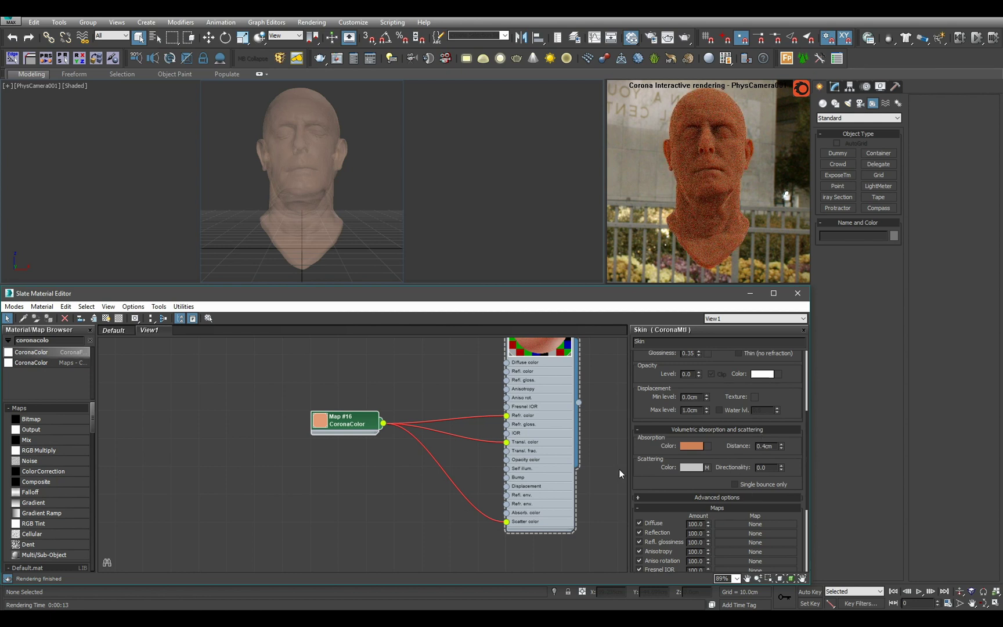
- Set the Skin material's opacity level to 1.0
scroll(723, 453, up, 3)
double_click(693, 456)
text(1)
key(Return)
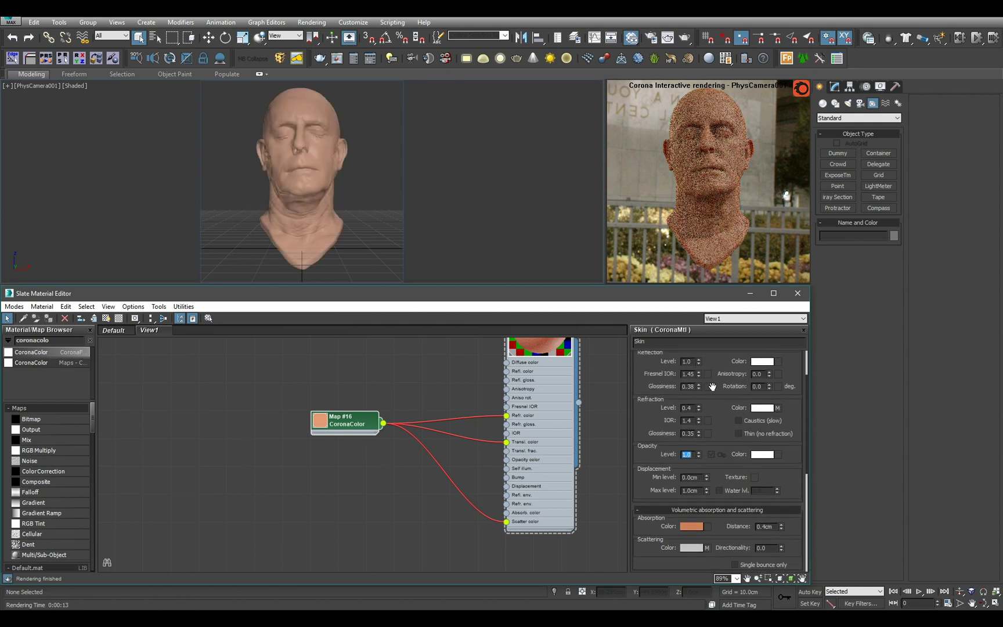
drag(716, 387, 726, 517)
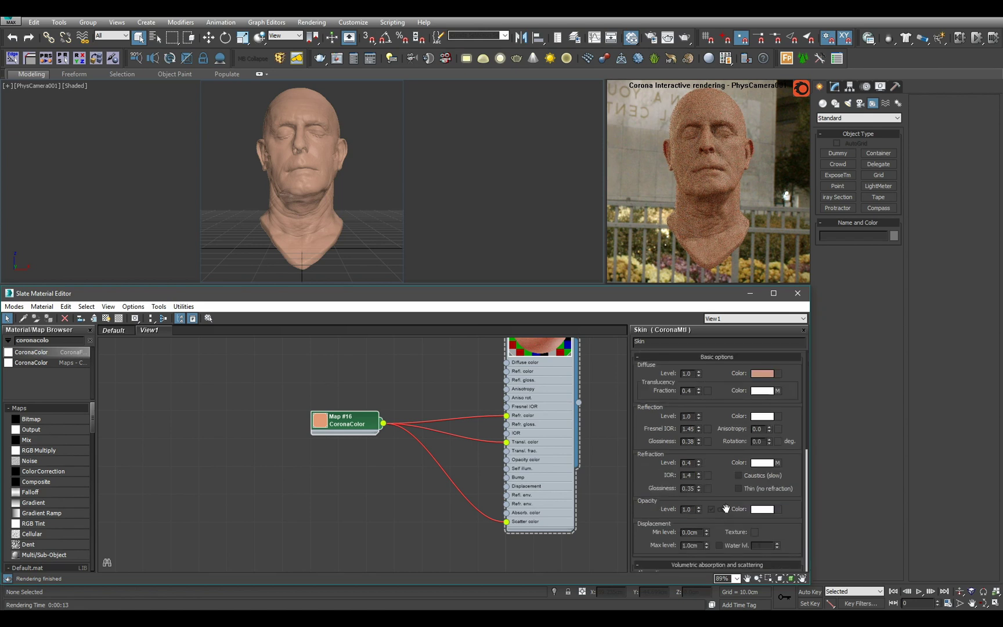
- Replace the Enviro bitmap's image with D_int_day_cathedral_side_frostedwindow_CSP.exr
middle_drag(511, 431, 485, 563)
scroll(507, 494, down, 2)
middle_drag(507, 493, 518, 469)
scroll(518, 464, up, 2)
middle_drag(542, 391, 540, 462)
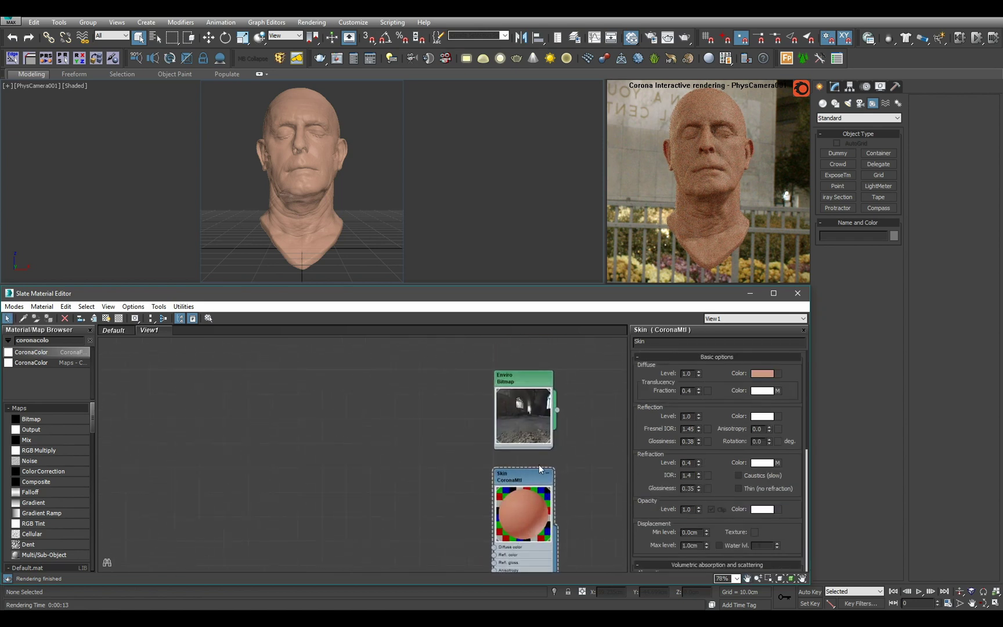
double_click(531, 383)
click(724, 483)
click(240, 344)
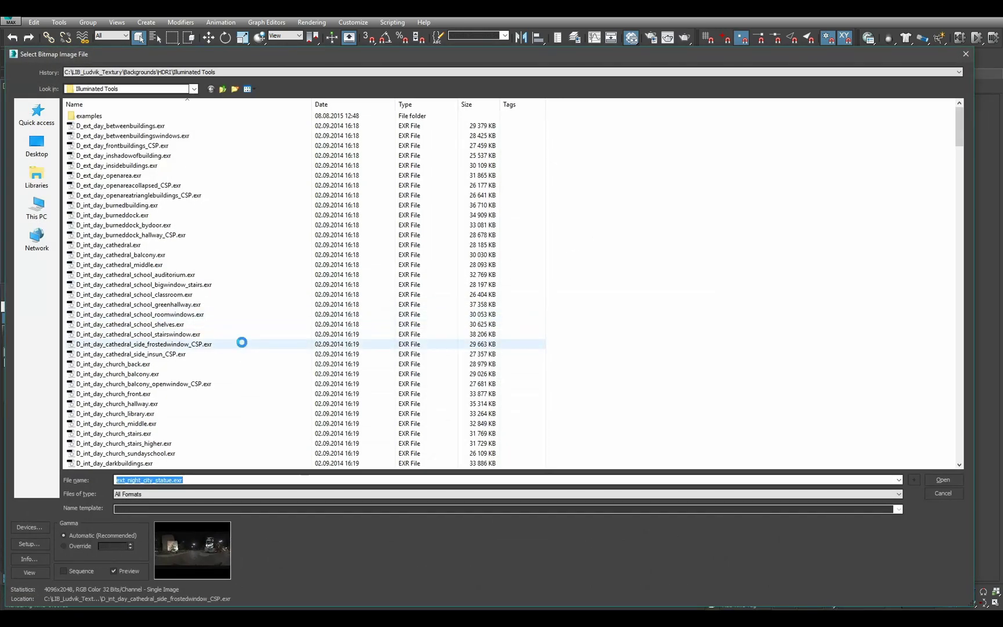
double_click(206, 344)
click(201, 231)
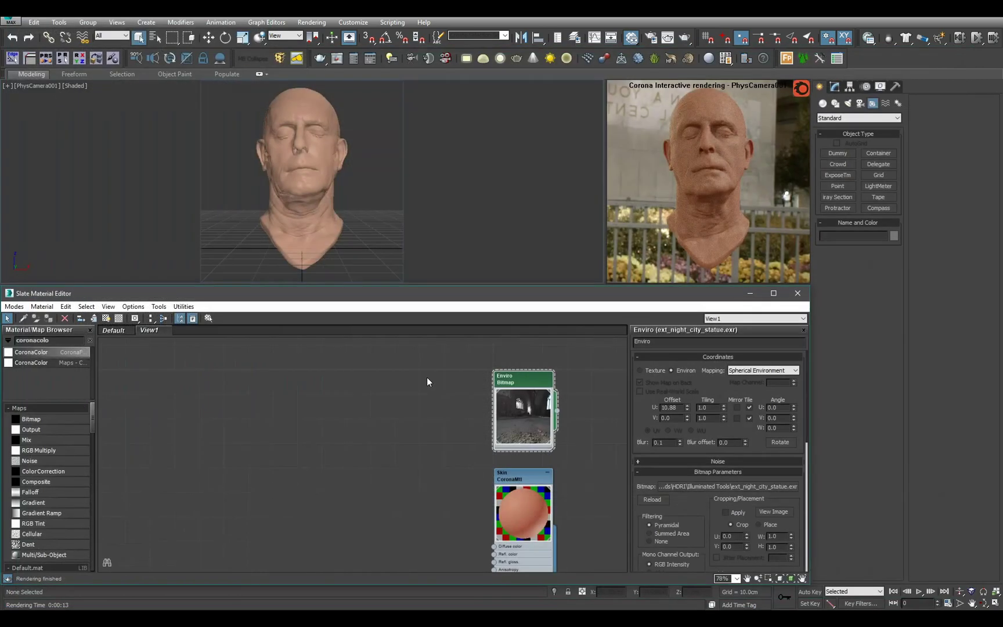
- Rotate the Enviro map by adjusting its U offset, and set its output RGB Level to 2.0
right_click(688, 408)
drag(689, 408, 691, 370)
scroll(775, 404, down, 10)
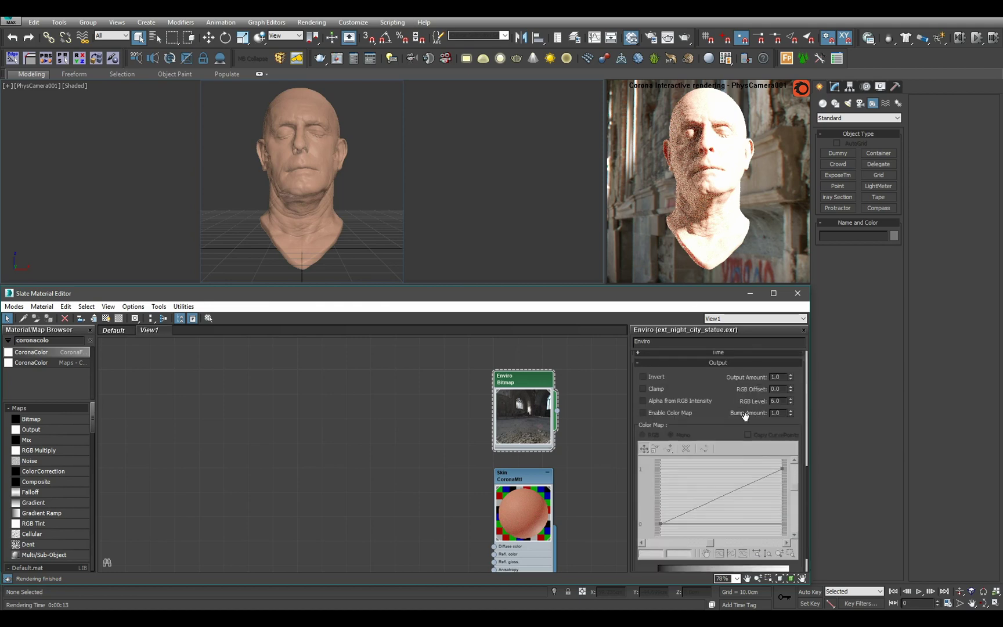
double_click(781, 401)
text(2)
key(Return)
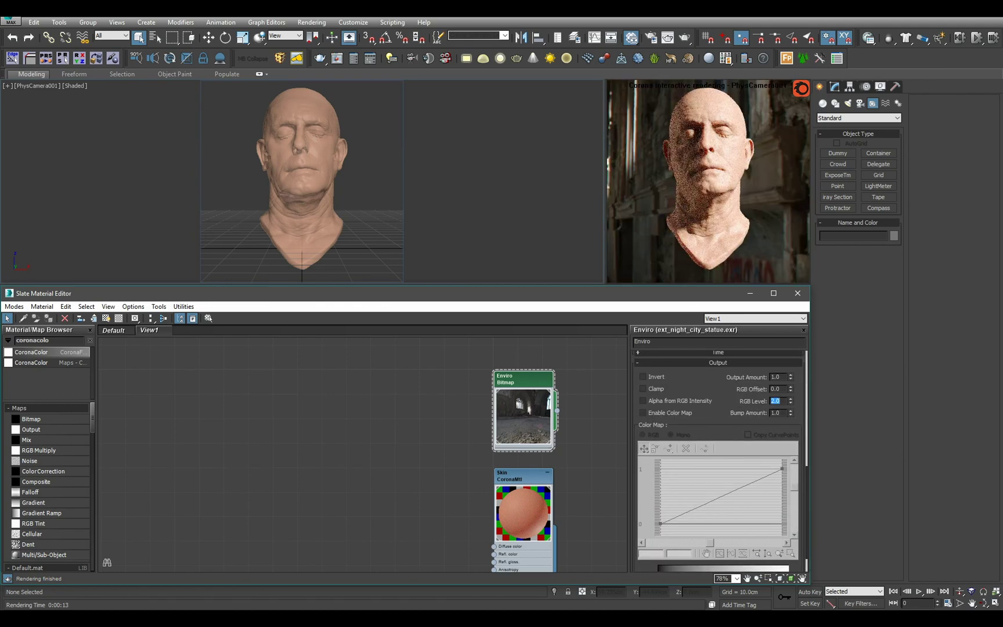
- Add a Bitmap map to the node view and load Depth.jpg from the Head folder into it
middle_drag(513, 413, 492, 473)
scroll(492, 473, down, 5)
scroll(423, 416, up, 3)
middle_drag(370, 430, 339, 361)
scroll(207, 379, up, 1)
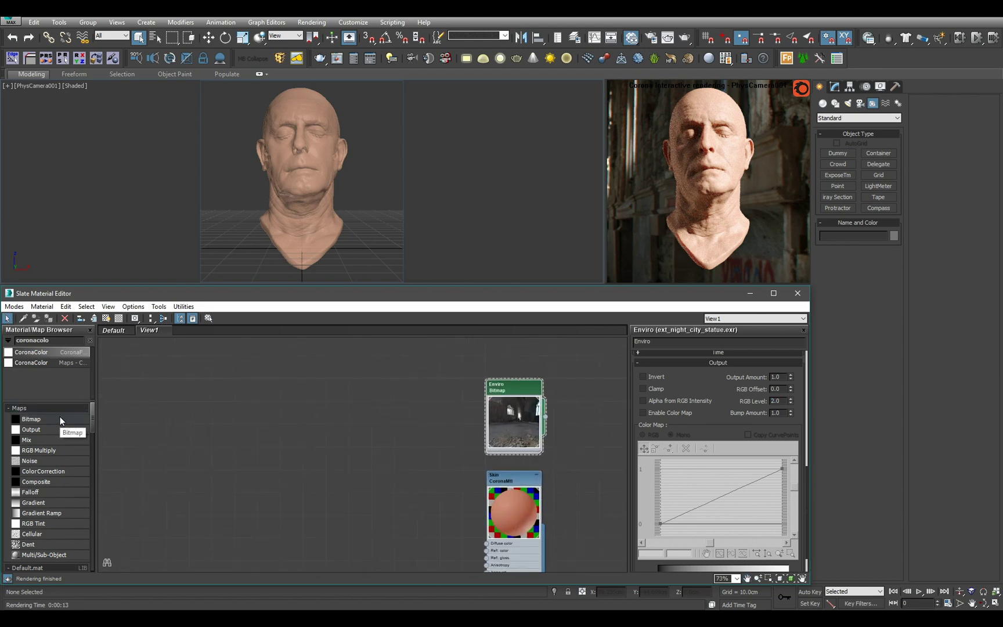
drag(60, 416, 259, 392)
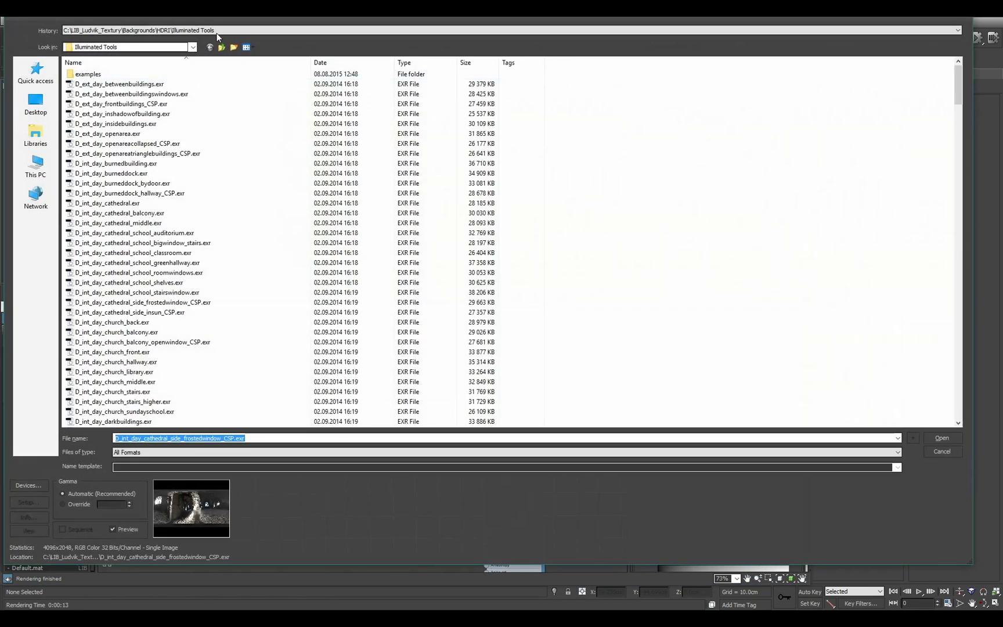
click(217, 33)
click(209, 44)
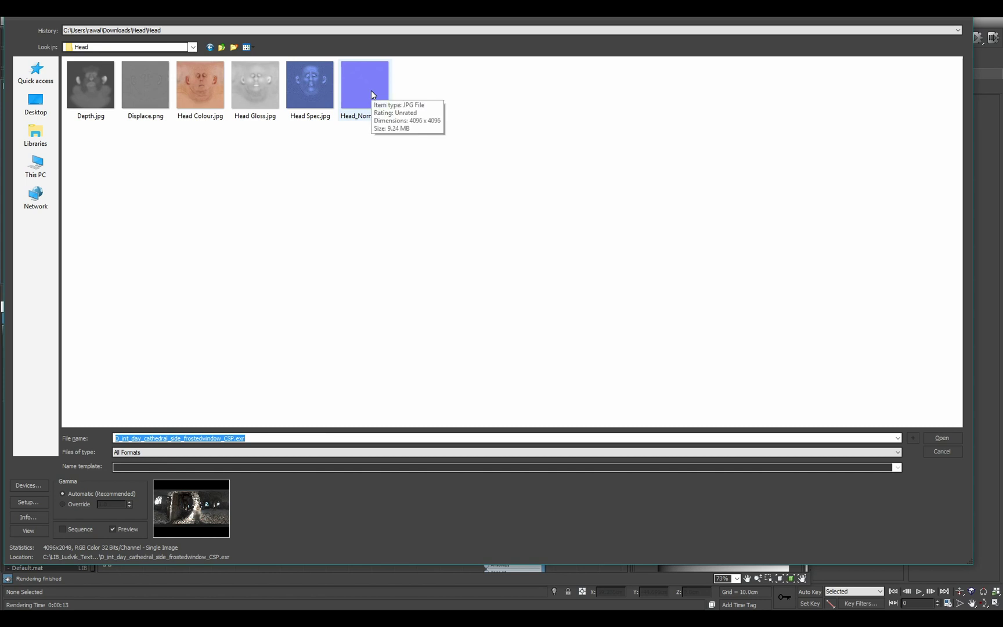
click(91, 84)
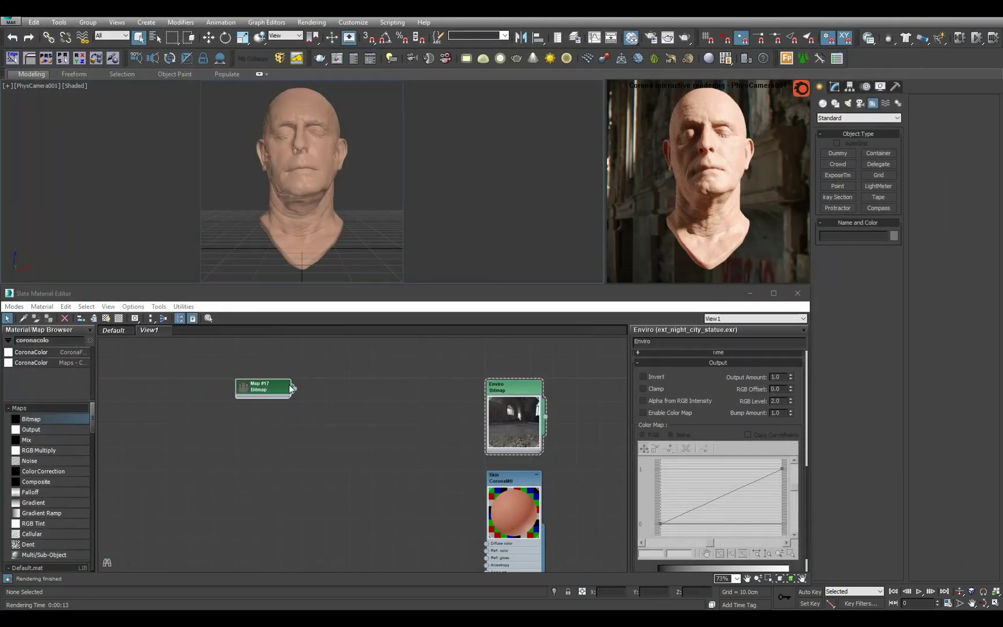
- Set the Depth bitmap's blur to 0.25
double_click(287, 386)
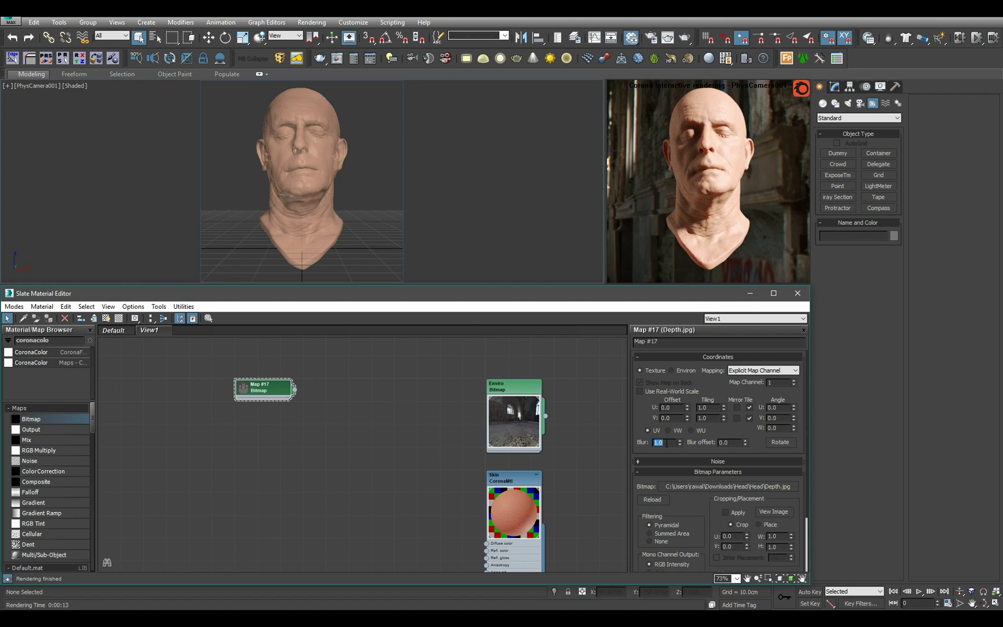
text(0.25)
key(Return)
- Duplicate the Depth bitmap below itself and load Head Colour.jpg into the copy
scroll(398, 433, up, 1)
middle_drag(275, 428, 402, 395)
shift+drag(392, 379, 392, 435)
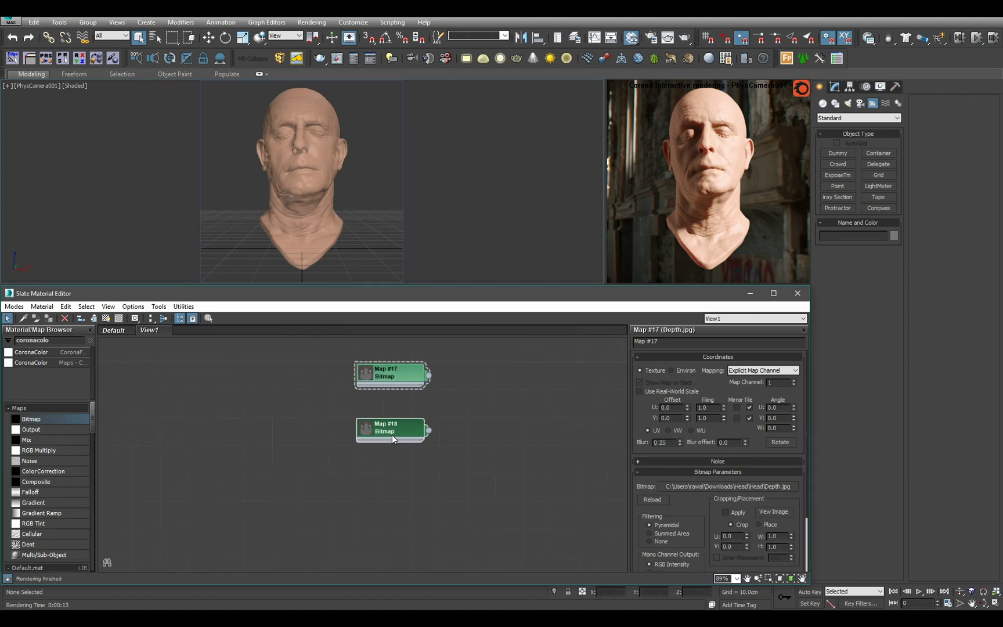
click(695, 485)
click(207, 135)
double_click(207, 134)
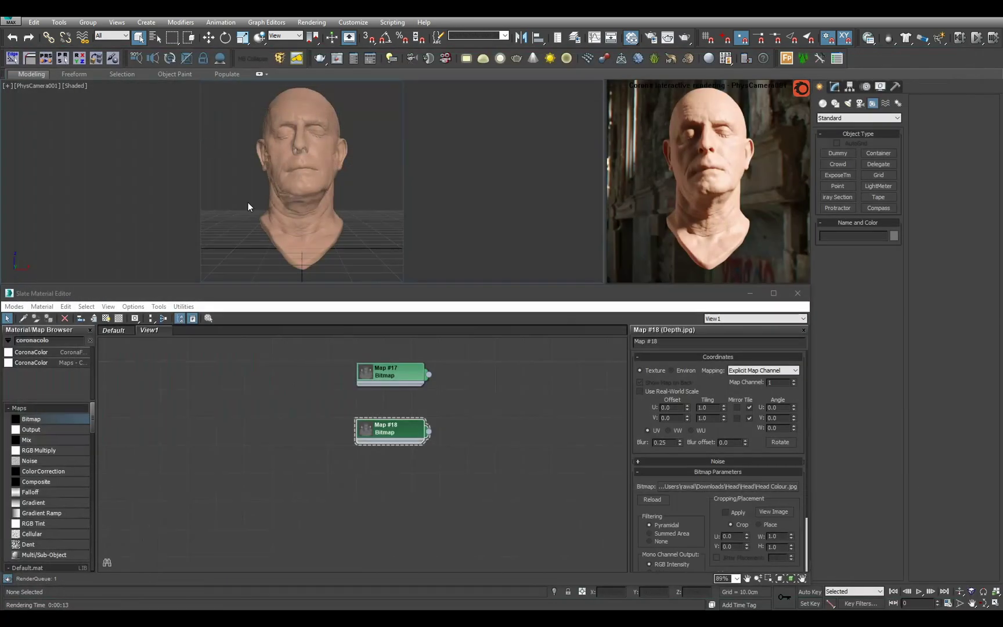
- Duplicate the Head Colour bitmap below itself and load Head Gloss.jpg into the copy
shift+drag(383, 414, 395, 470)
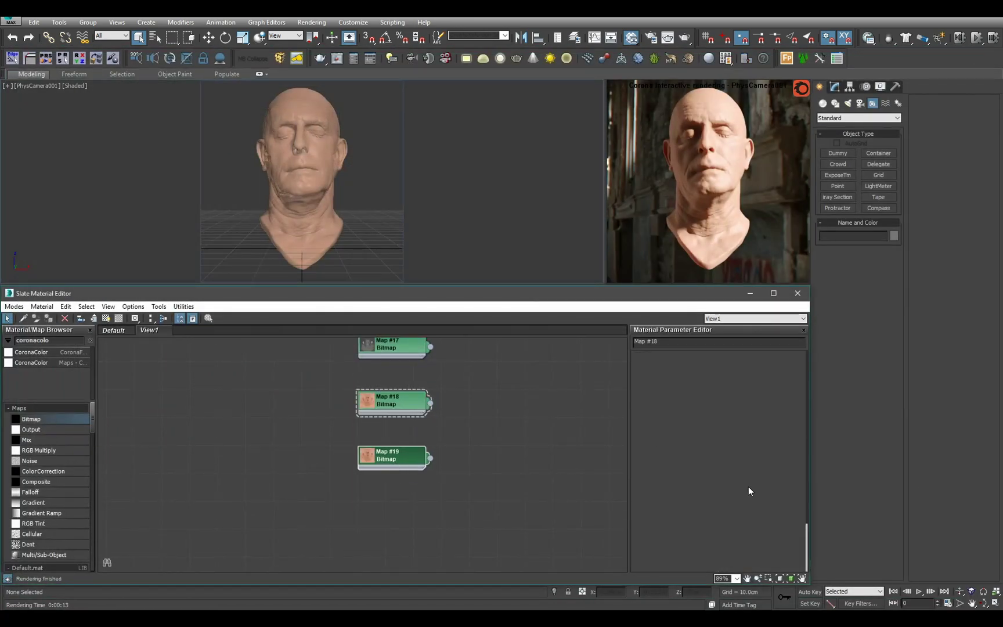
click(705, 488)
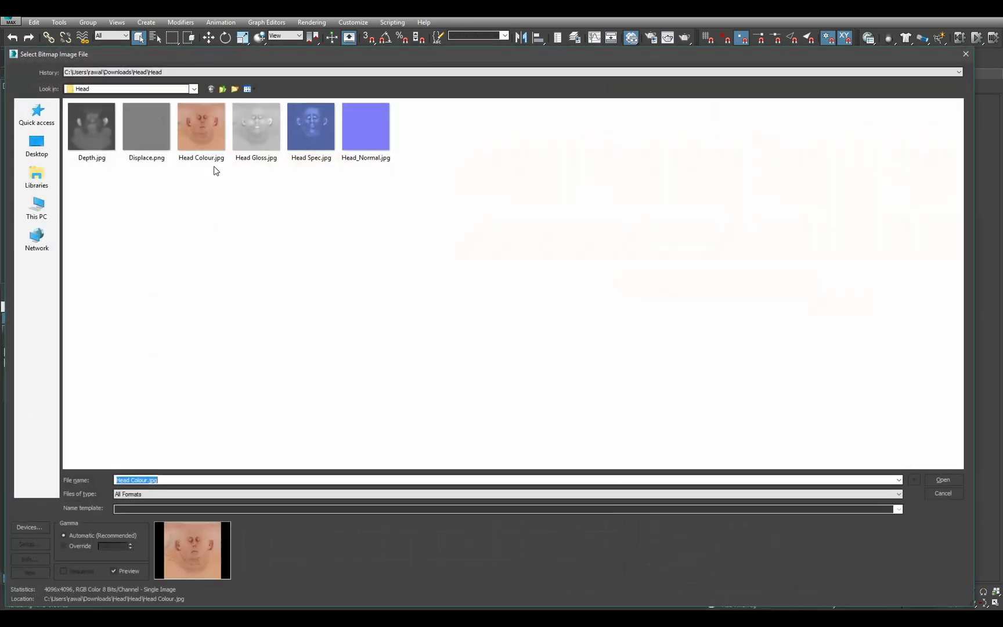
click(260, 132)
double_click(259, 133)
- Duplicate the Head Gloss bitmap below itself and load Head Spec.jpg into the copy
shift+drag(403, 457, 397, 502)
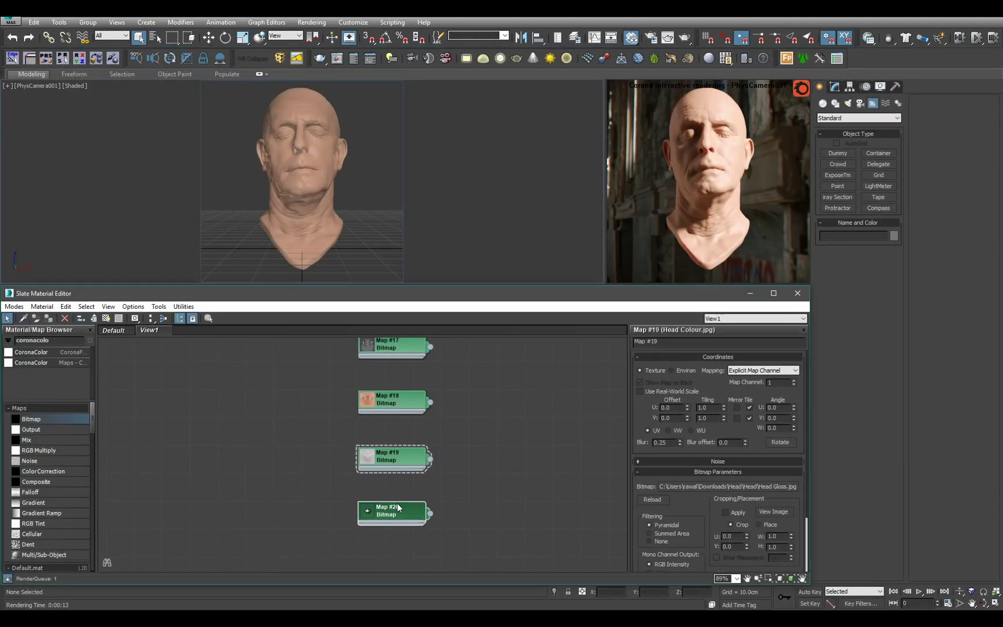
click(683, 486)
double_click(311, 127)
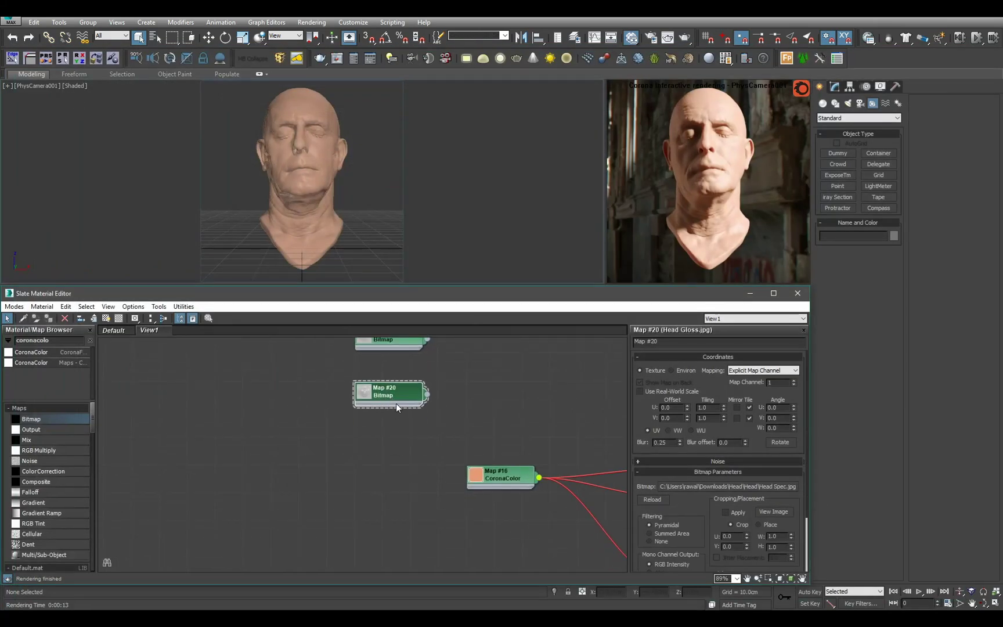
- Duplicate the Head Spec bitmap and load Head_Normal.jpg into the copy with gamma override 1.0
shift+drag(396, 403, 392, 447)
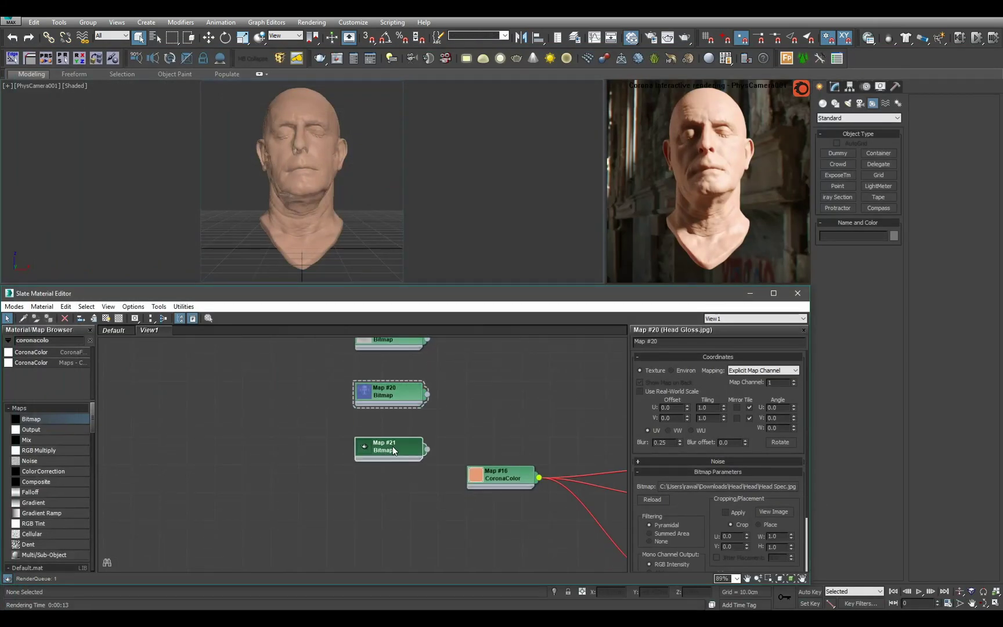
click(692, 486)
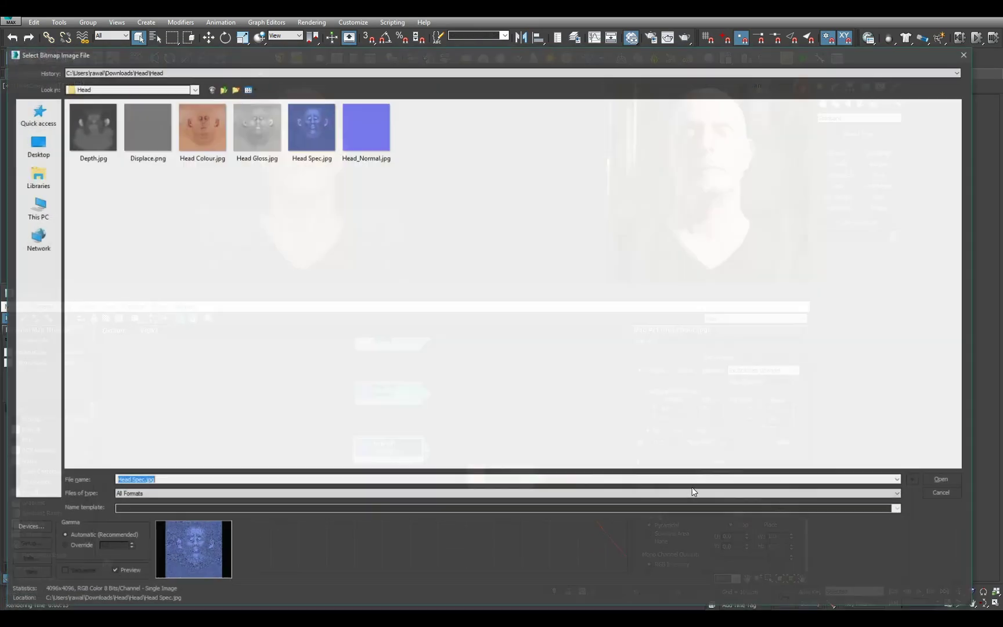
click(363, 152)
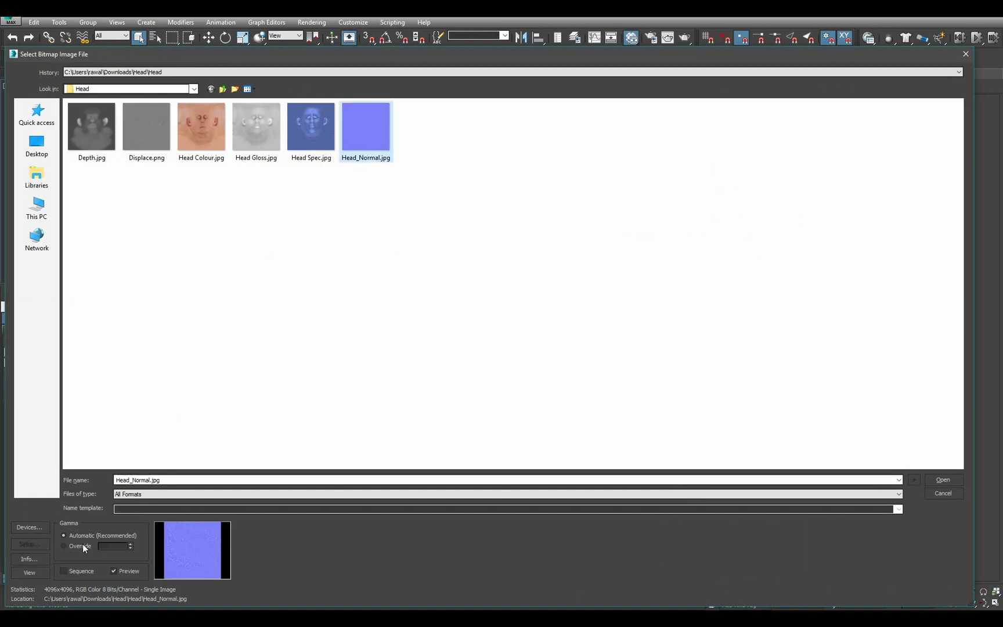
click(82, 546)
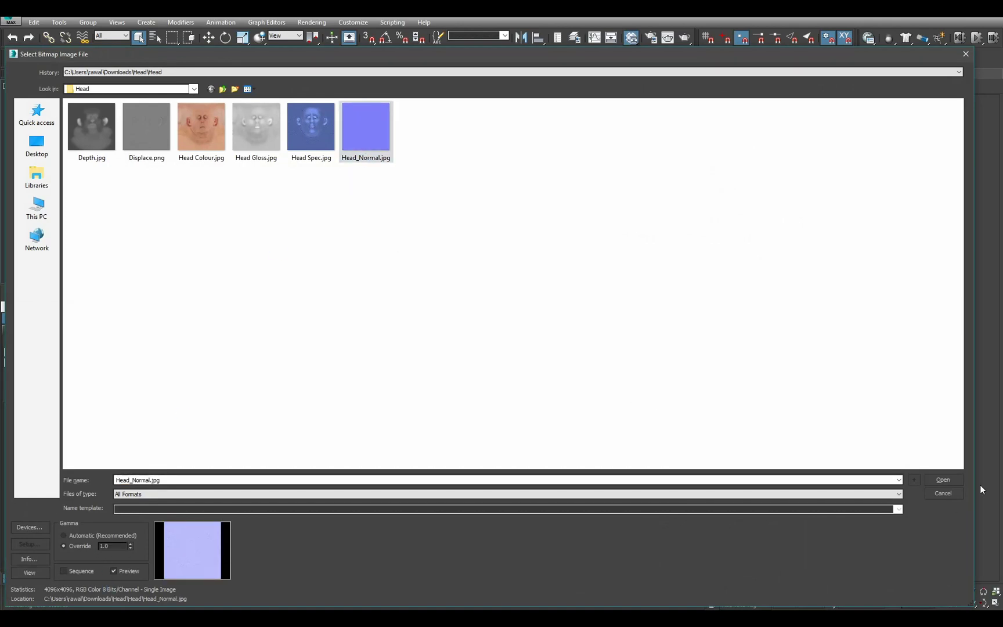
click(943, 479)
- Stack the five head bitmaps in one compact column, ordered colour, spec, gloss, normal and depth, beside the Skin material
middle_drag(501, 437, 386, 471)
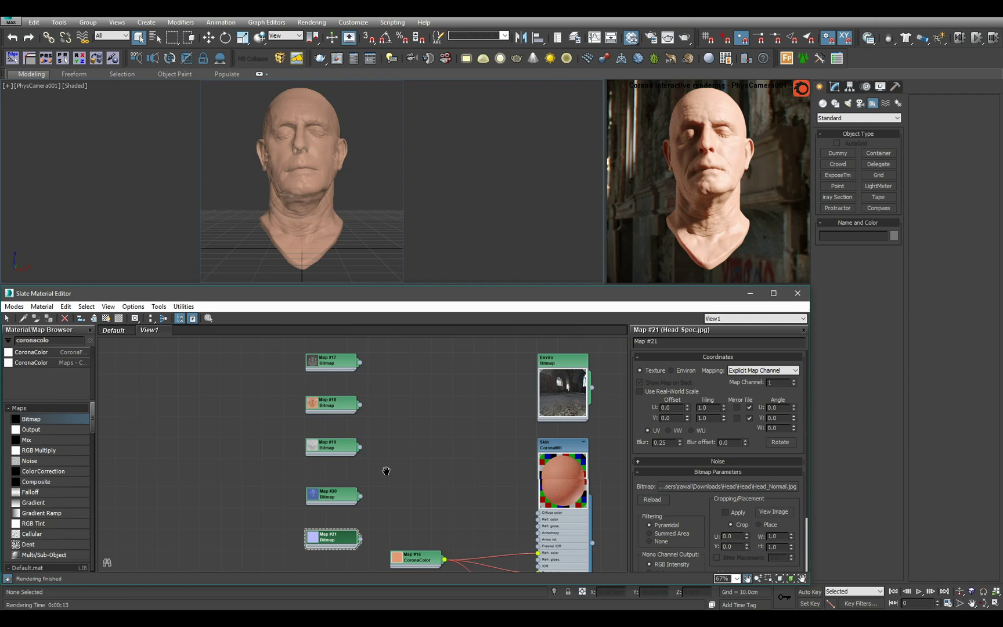
click(344, 407)
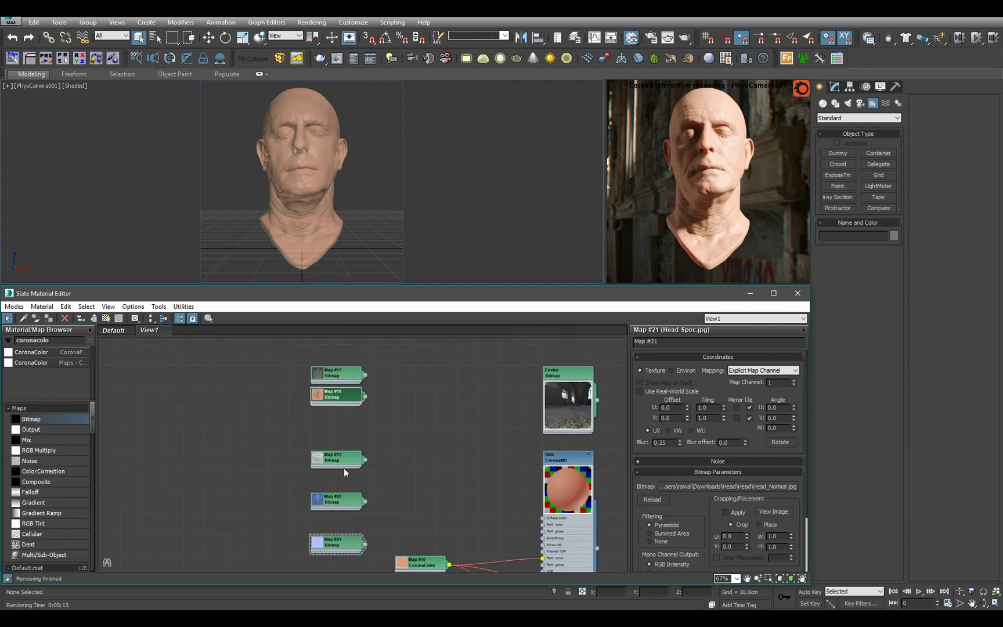
drag(343, 469, 343, 427)
drag(342, 513, 334, 423)
scroll(386, 491, up, 3)
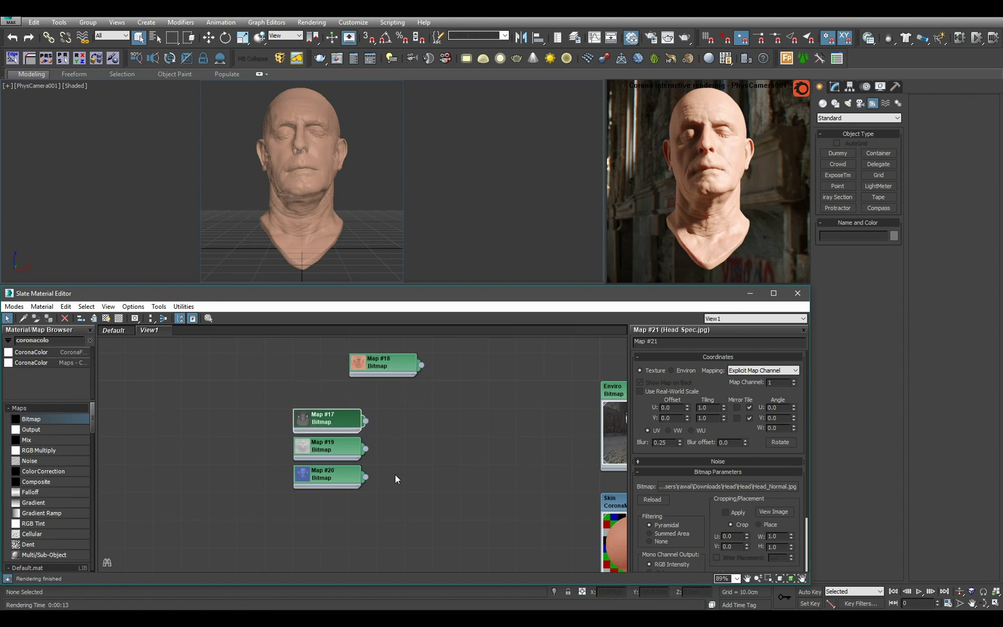
middle_drag(395, 474, 420, 495)
scroll(420, 496, up, 3)
mouse_move(416, 388)
middle_down()
mouse_move(390, 453)
mouse_move(408, 401)
middle_up()
scroll(390, 452, up, 1)
scroll(408, 401, up, 1)
drag(396, 378, 324, 414)
middle_drag(408, 500, 398, 452)
drag(354, 466, 469, 396)
drag(317, 400, 317, 511)
drag(458, 400, 313, 398)
mouse_move(354, 559)
middle_down()
mouse_move(372, 439)
mouse_move(344, 544)
middle_up()
scroll(372, 439, down, 4)
drag(336, 560, 338, 407)
scroll(445, 430, down, 5)
scroll(444, 434, up, 1)
middle_drag(444, 435, 384, 454)
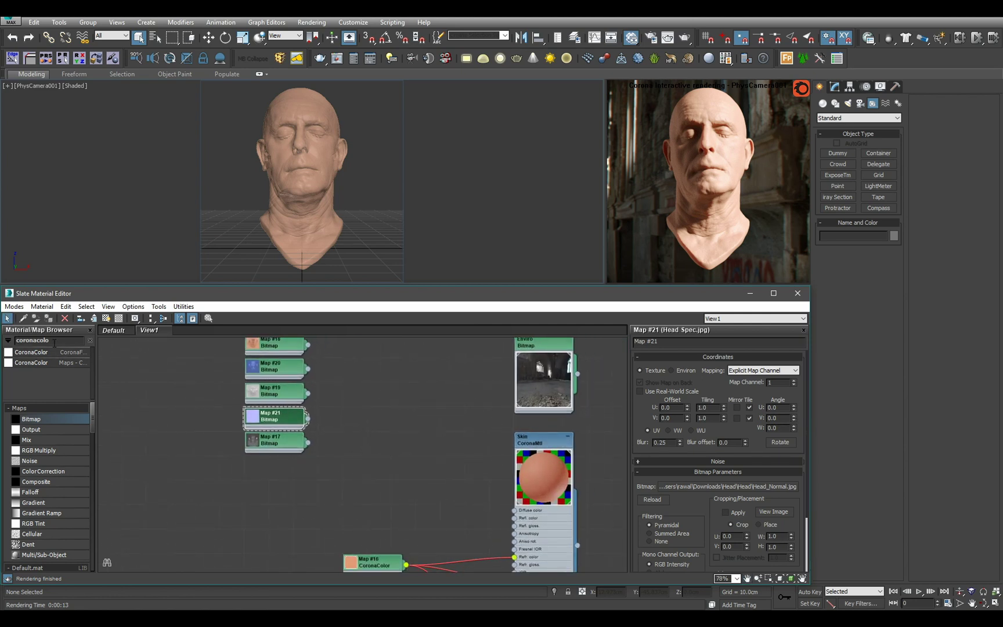
- Search the map browser for "coronanor" and add a CoronaNormal map beside the normal bitmap
key(BackSpace)
key(BackSpace)
key(BackSpace)
key(BackSpace)
key(BackSpace)
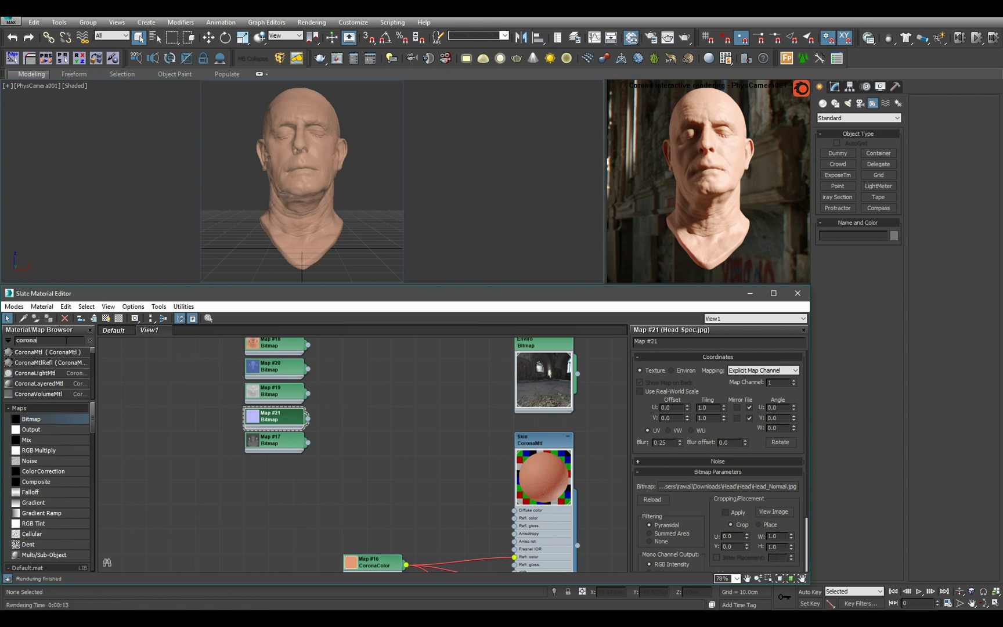
text(anor)
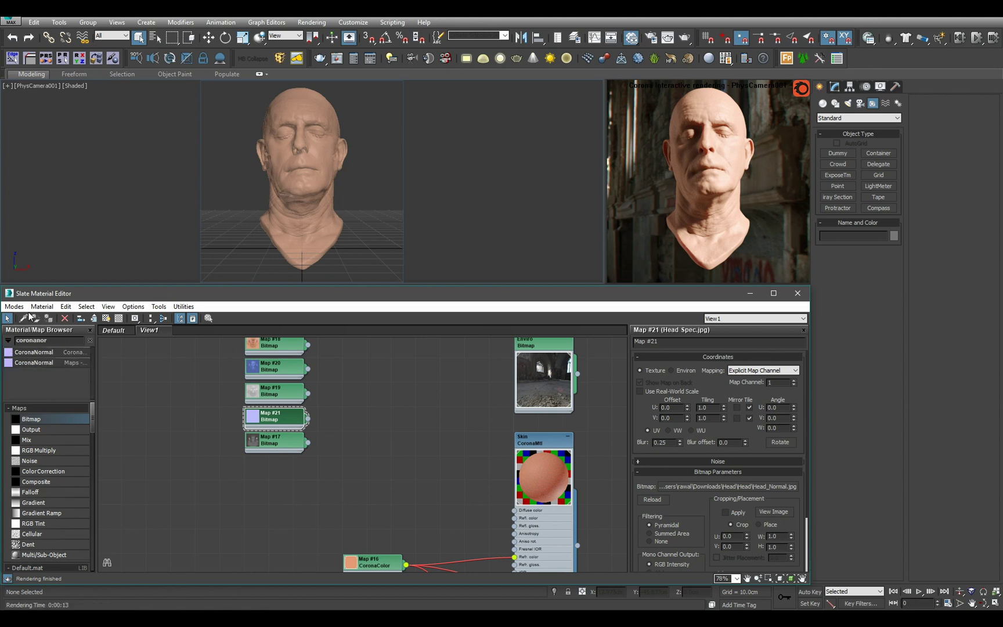
drag(52, 354, 377, 421)
scroll(377, 421, up, 3)
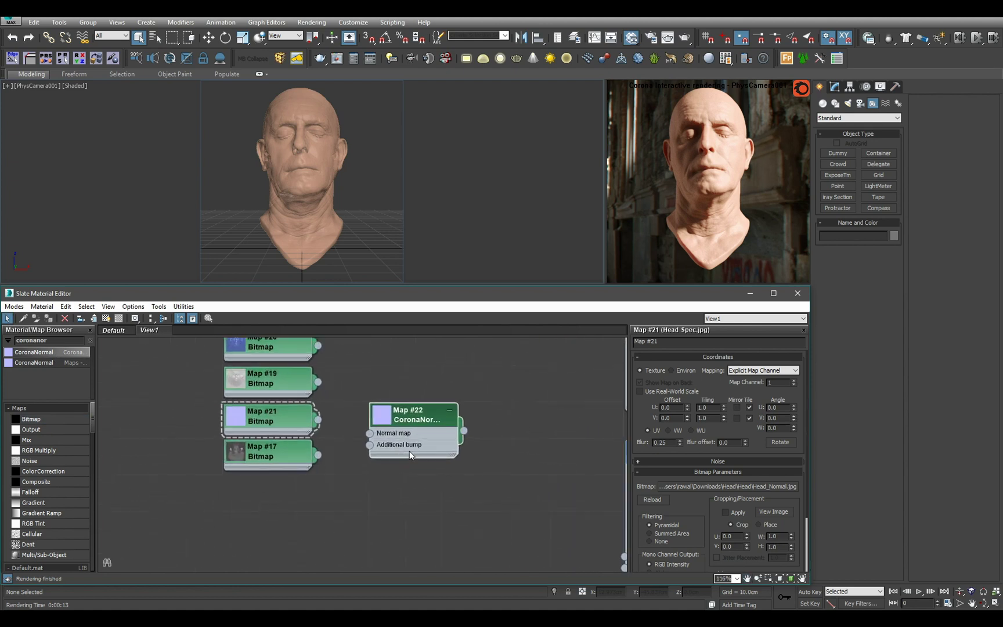
- Enable Flip green (Y) on the CoronaNormal map
click(413, 444)
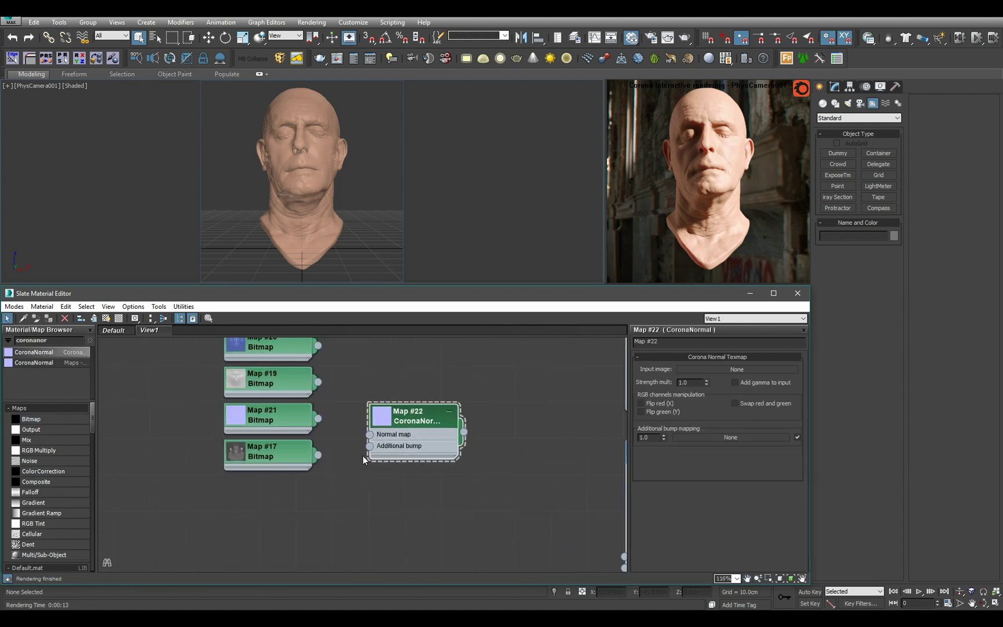
click(641, 411)
scroll(445, 390, up, 2)
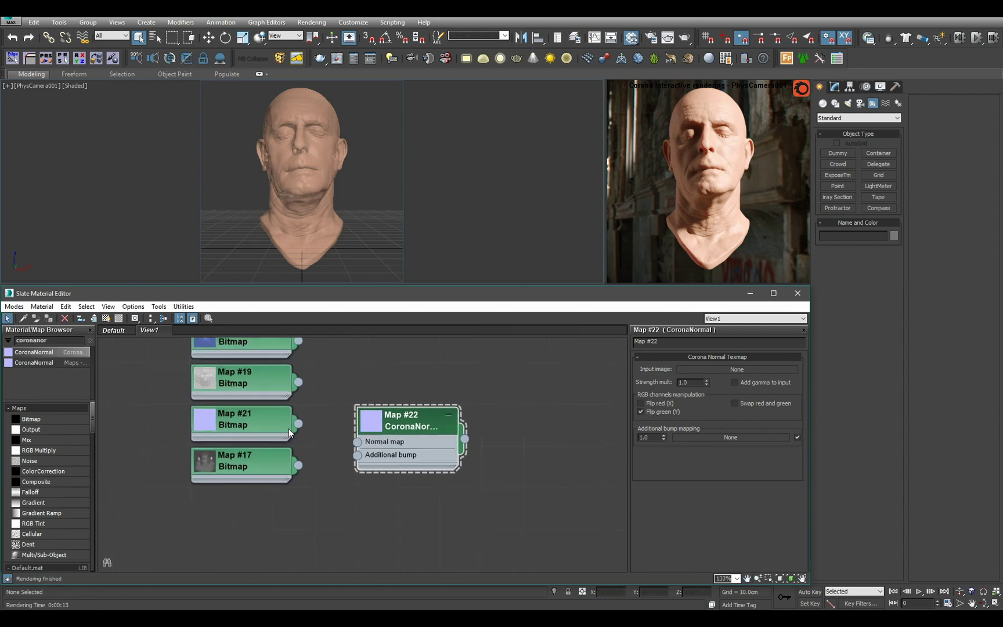
- Feed the normal bitmap into the CoronaNormal map's Normal map input and connect CoronaNormal to the Skin material's Bump slot
drag(310, 437, 358, 442)
scroll(363, 462, down, 4)
middle_drag(363, 462, 400, 412)
scroll(399, 416, up, 1)
drag(336, 384, 385, 480)
middle_drag(396, 444, 397, 346)
scroll(397, 346, up, 1)
key(c)
drag(389, 393, 489, 464)
scroll(389, 498, up, 1)
key(c)
- In a perspective close-up of the brow, compare the normal map's effect with Flip green (Y) off and on
middle_click(326, 166)
key(p)
middle_drag(337, 151, 257, 149)
scroll(337, 207, up, 5)
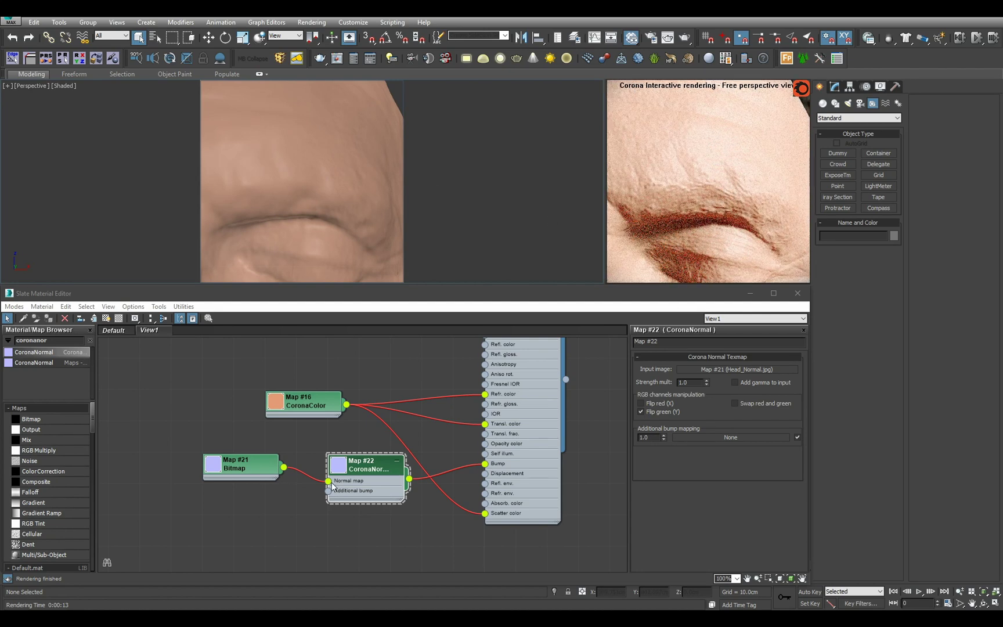
double_click(252, 470)
double_click(355, 489)
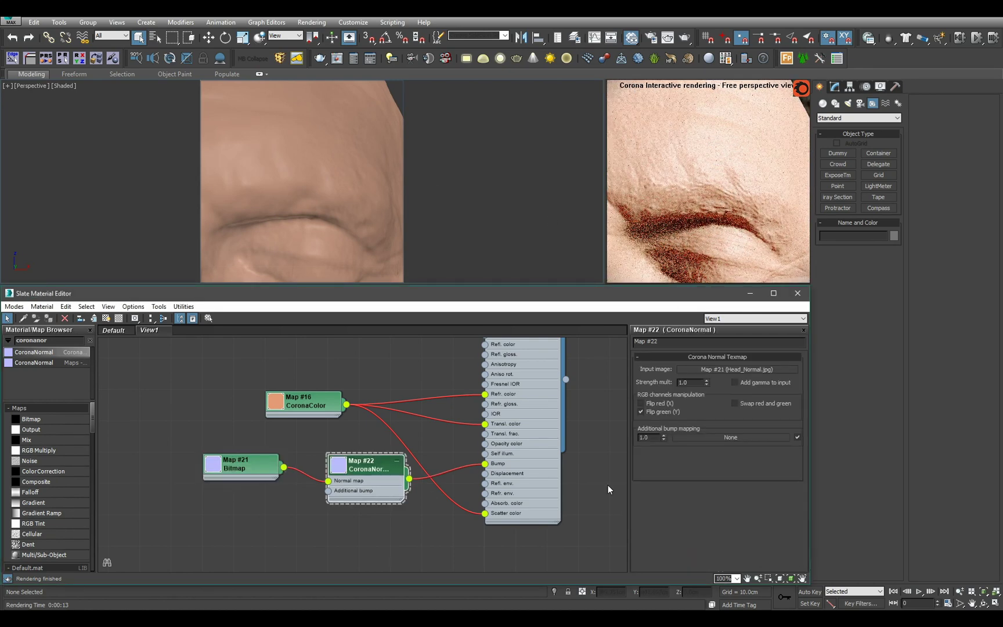
click(677, 412)
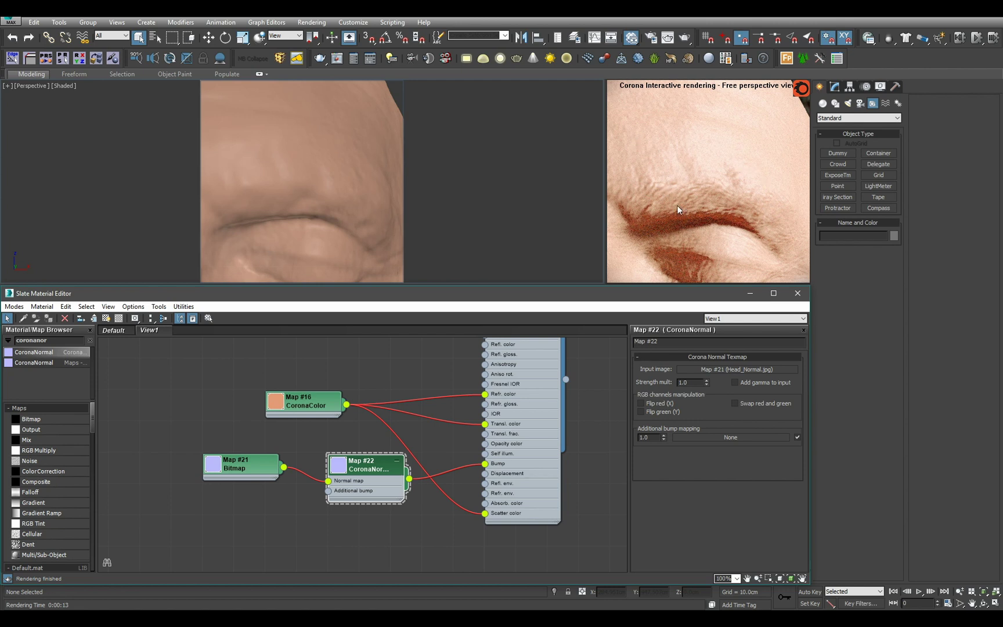
click(654, 413)
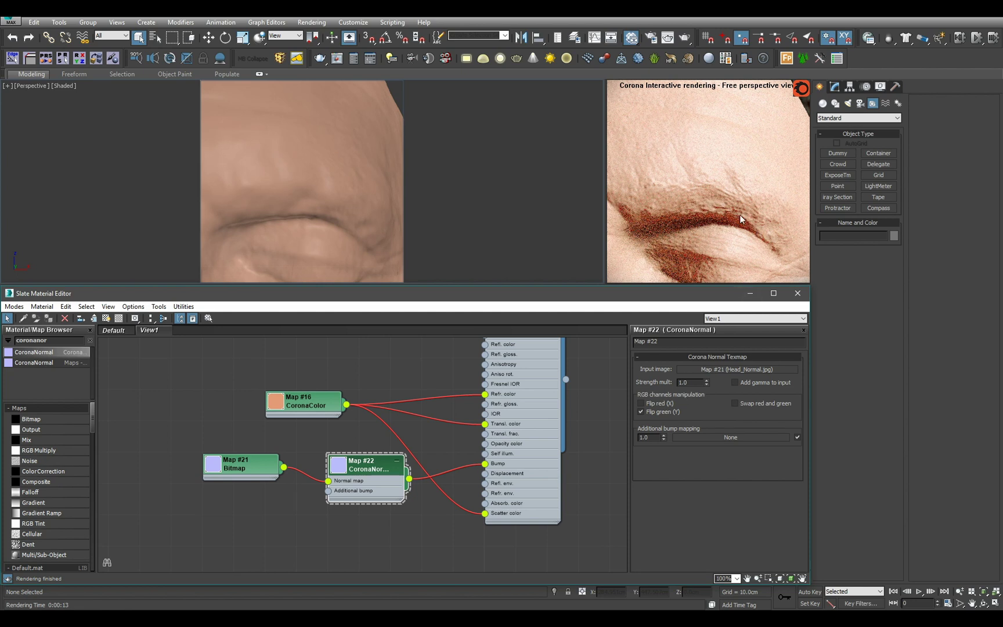
- Collapse the CoronaNormal node and move it and the normal bitmap closer to the Skin material's Bump slot
click(397, 461)
drag(385, 472, 416, 471)
drag(266, 468, 299, 467)
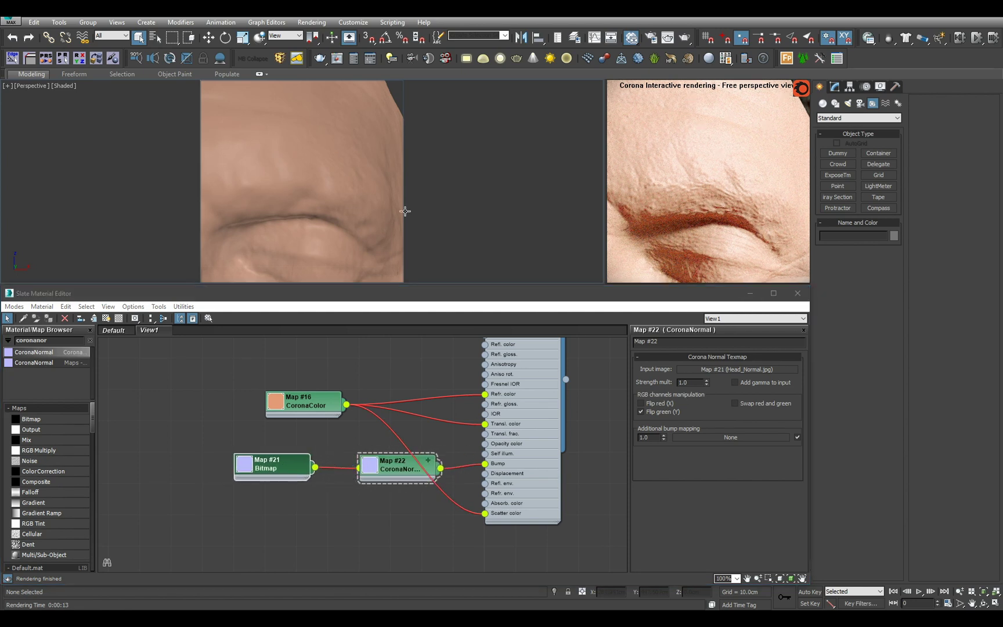
scroll(404, 211, down, 6)
scroll(399, 219, up, 8)
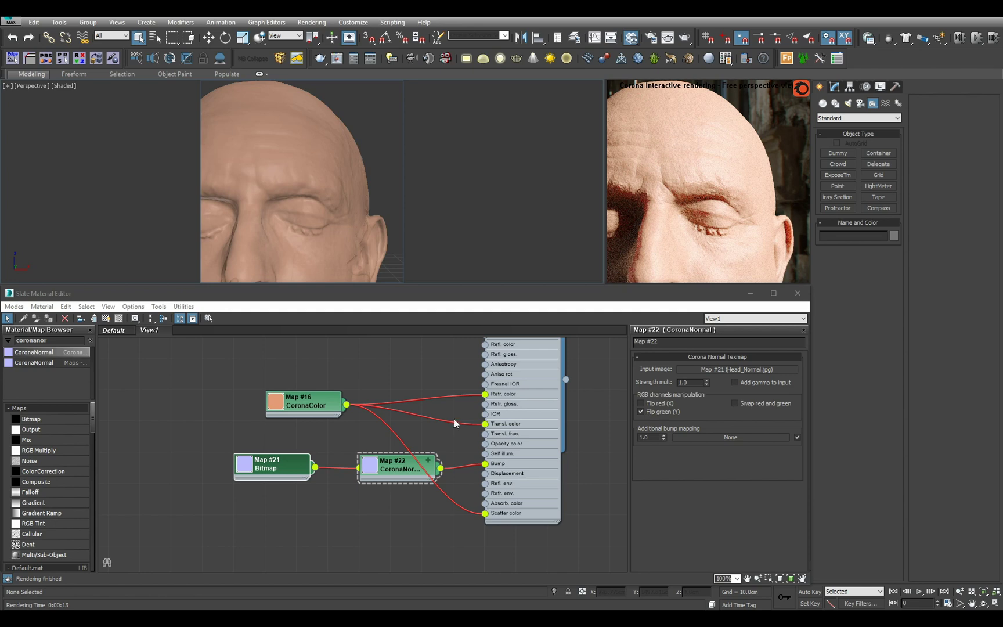
- Move the Head Colour bitmap beside the Skin material, connect it to Diffuse color and return the viewport to the camera view
middle_drag(391, 433, 410, 497)
scroll(411, 497, down, 2)
middle_drag(302, 345, 351, 488)
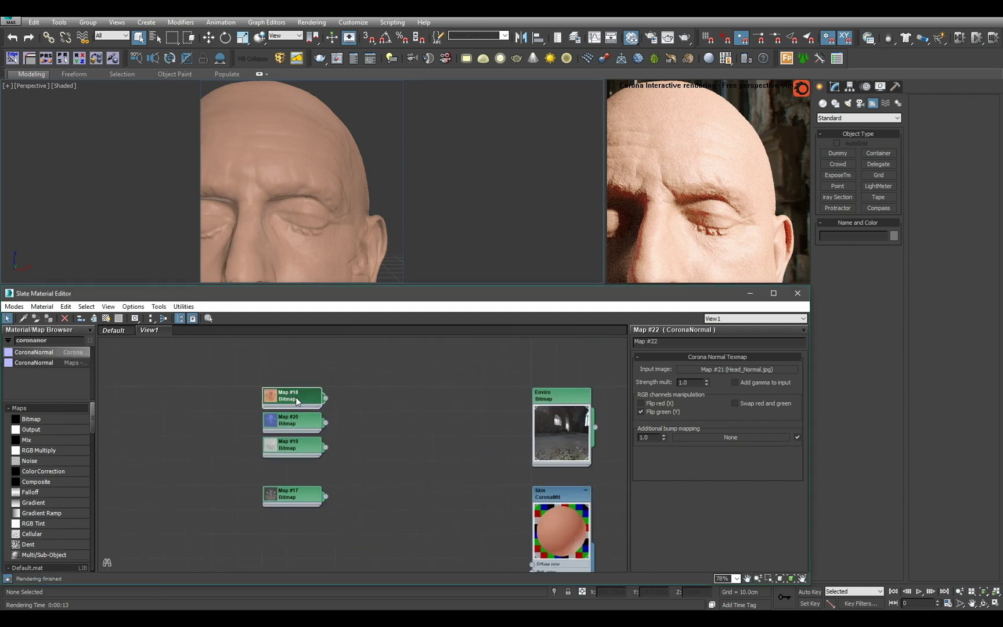
double_click(296, 401)
drag(319, 410, 440, 530)
scroll(440, 531, up, 2)
middle_drag(440, 531, 366, 394)
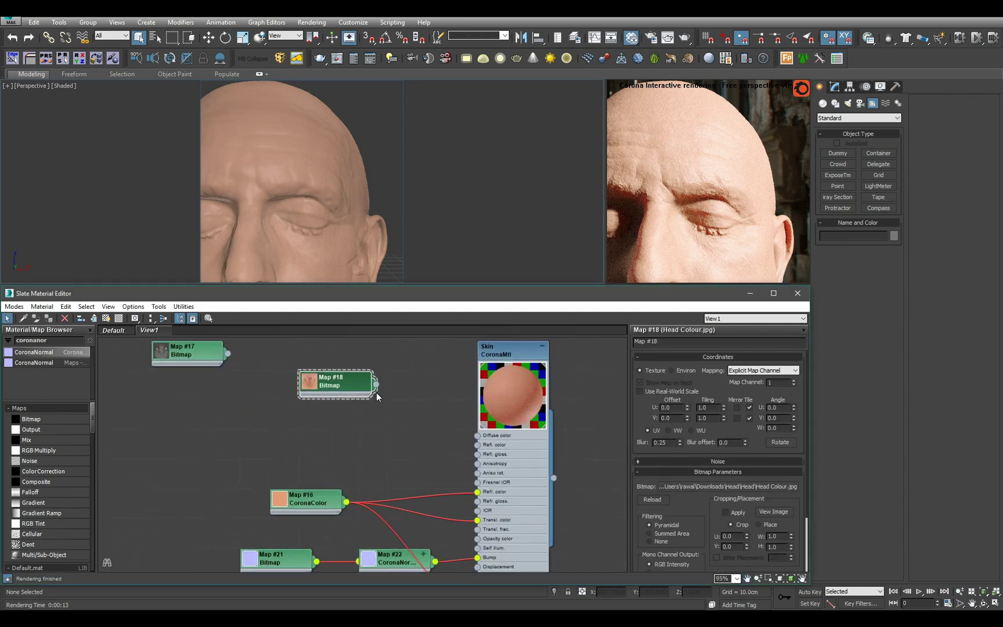
scroll(377, 384, up, 1)
drag(377, 384, 490, 441)
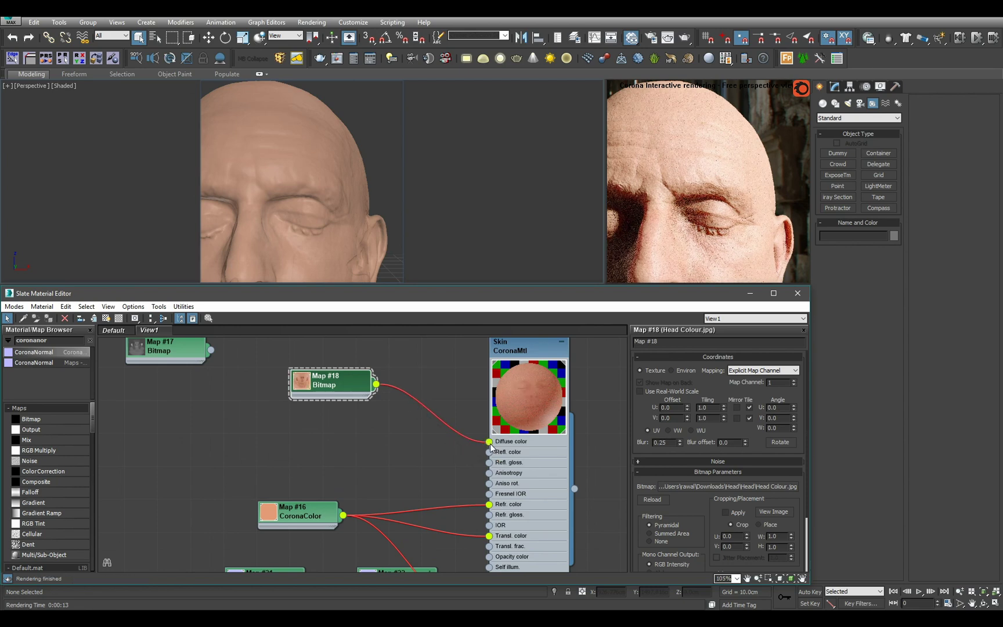
click(348, 230)
key(c)
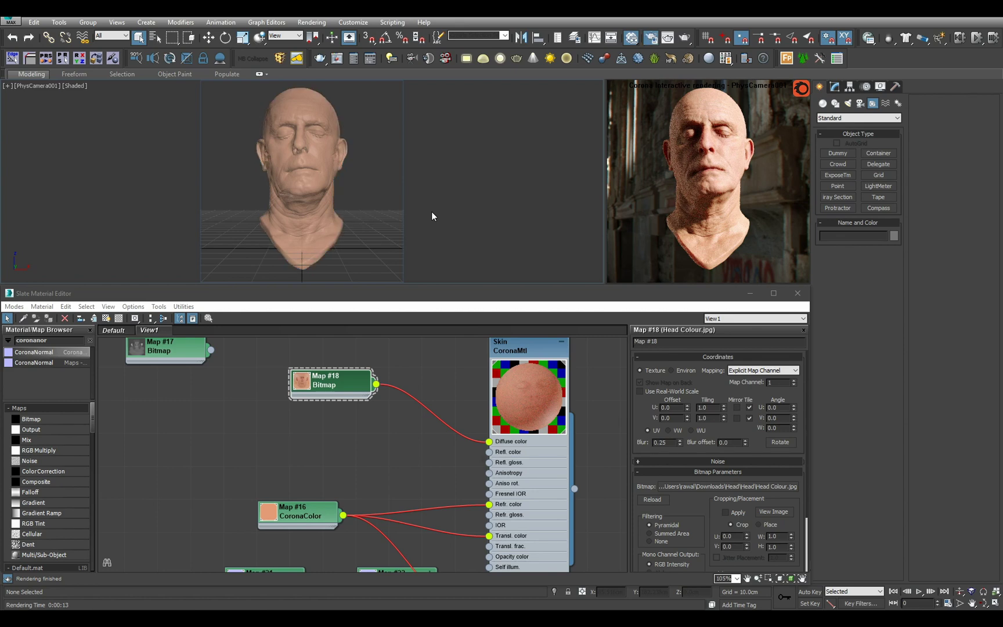
- Set the Saturation to -0.1 in the render setup's camera postprocessing settings
key(F10)
drag(730, 150, 165, 133)
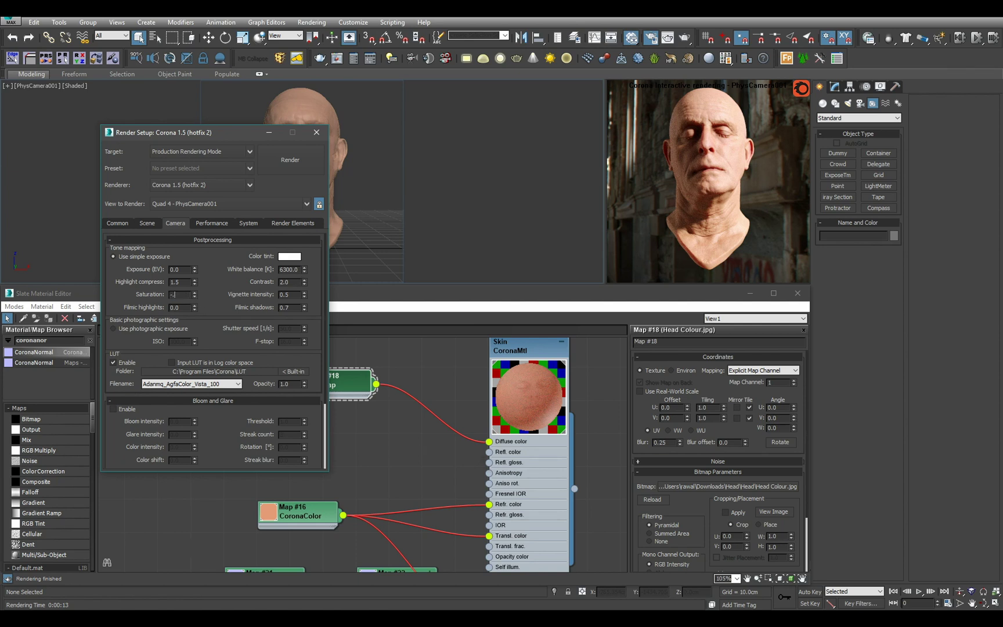
text(0.1)
key(Return)
click(183, 298)
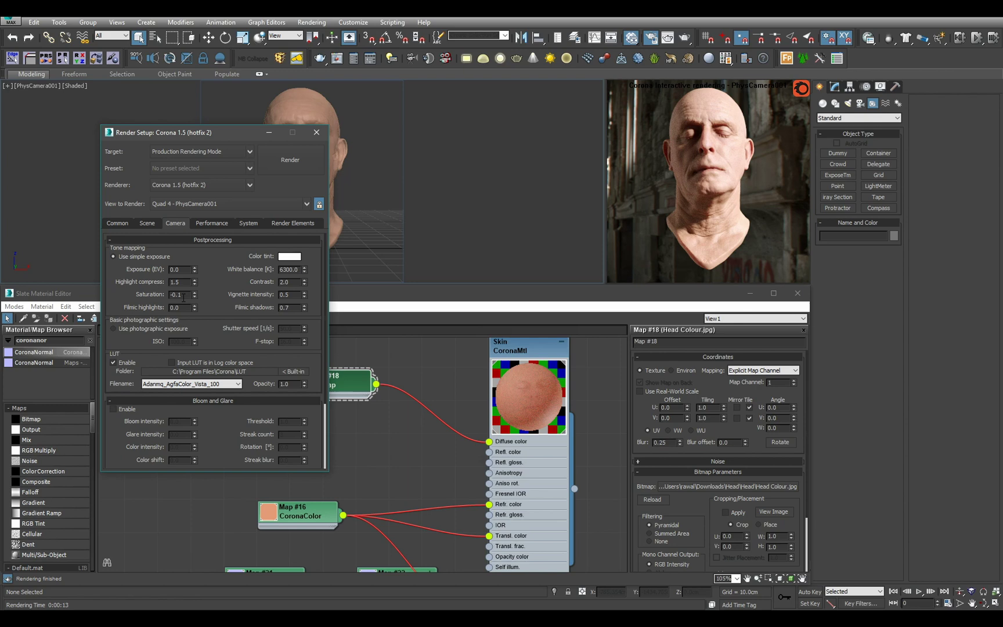
click(317, 132)
- Move the Head Spec bitmap out of the unused maps and place it between the colour bitmap and the CoronaColor map
scroll(412, 424, down, 1)
middle_drag(371, 375, 419, 459)
scroll(398, 466, down, 3)
scroll(305, 431, up, 2)
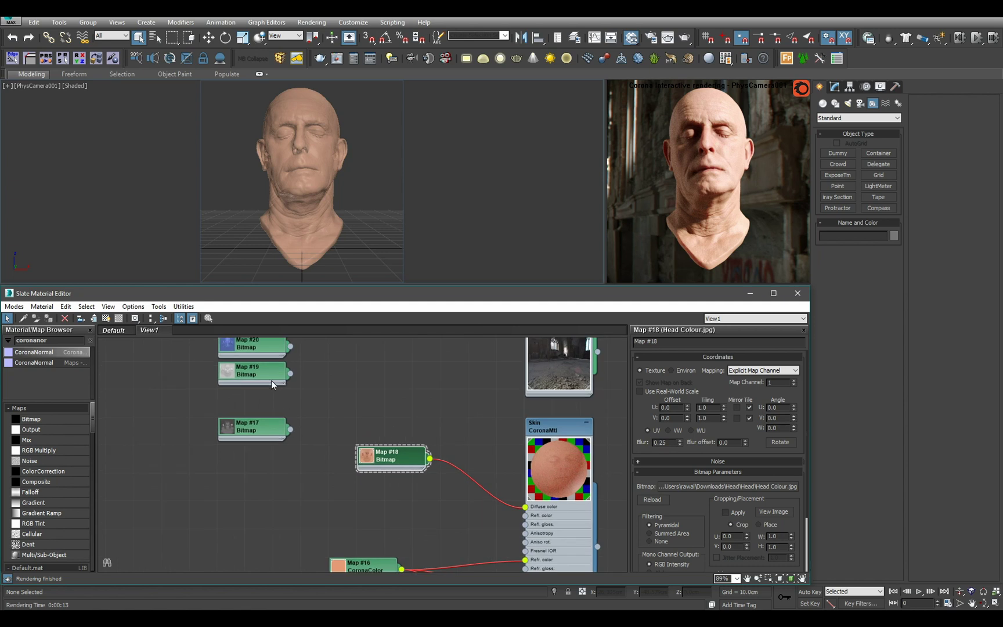
double_click(264, 347)
drag(266, 346, 288, 505)
scroll(288, 505, up, 1)
scroll(360, 508, up, 1)
middle_drag(360, 508, 464, 434)
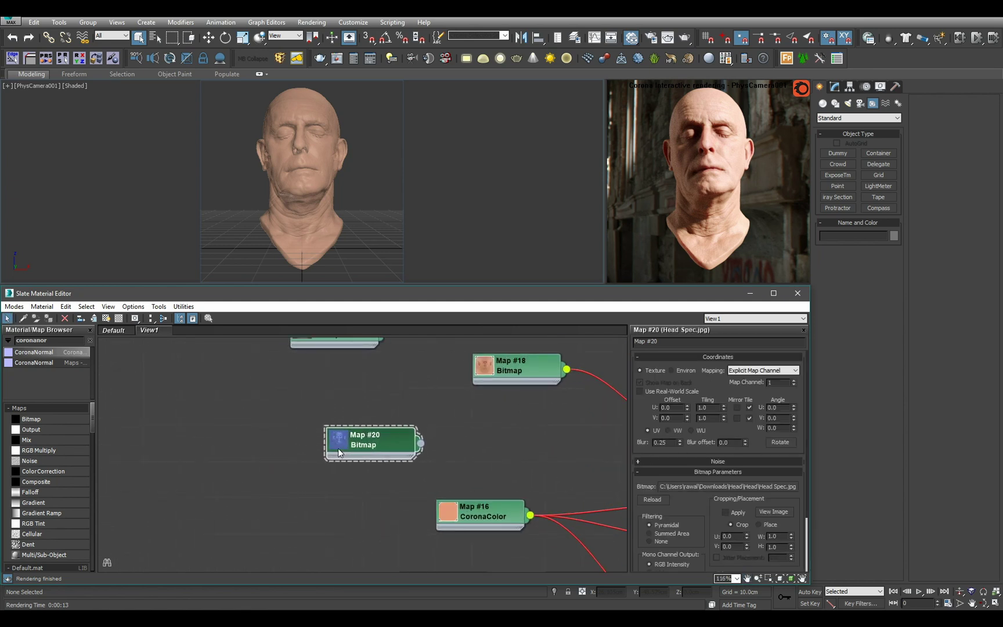
- Set the Skin material's Opacity level to 0.0 and compare the render with CoronaColor disconnected from and reconnected to Scatter color
scroll(376, 499, down, 2)
middle_drag(377, 499, 226, 378)
double_click(484, 432)
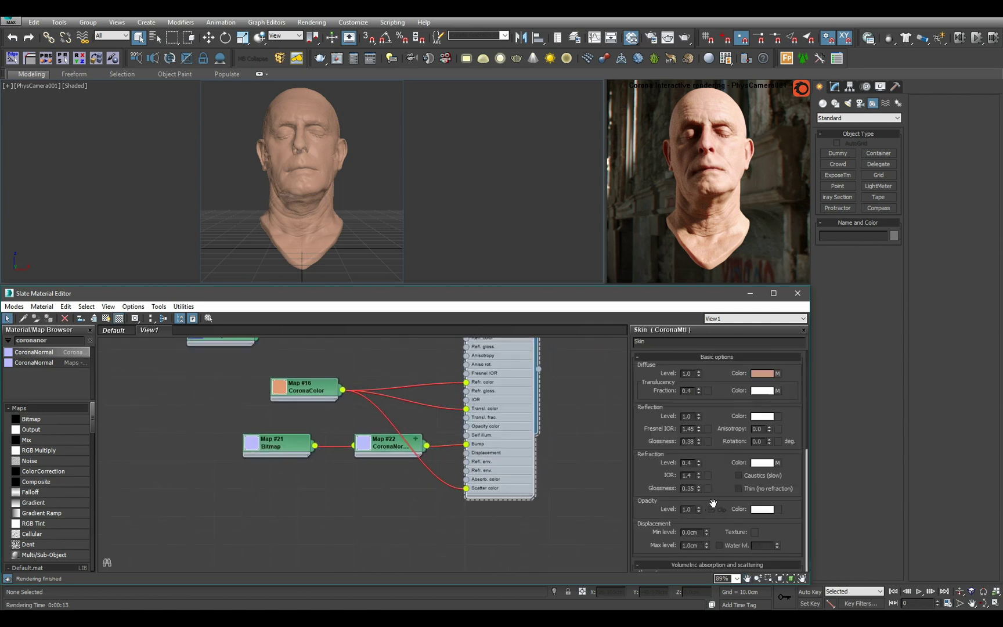
drag(713, 506, 696, 393)
scroll(701, 462, up, 3)
right_click(699, 461)
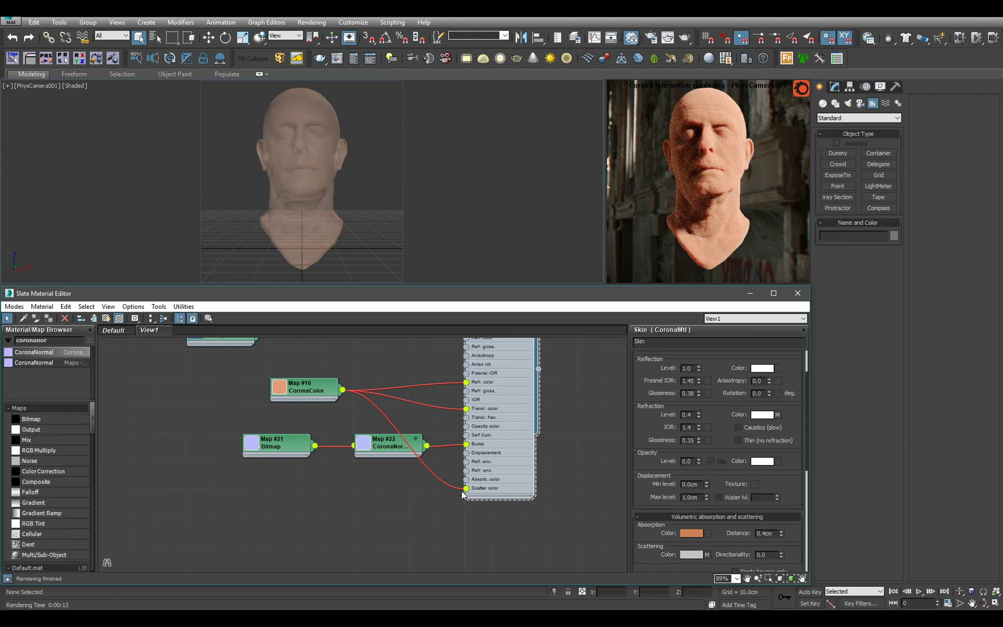
drag(466, 489, 416, 488)
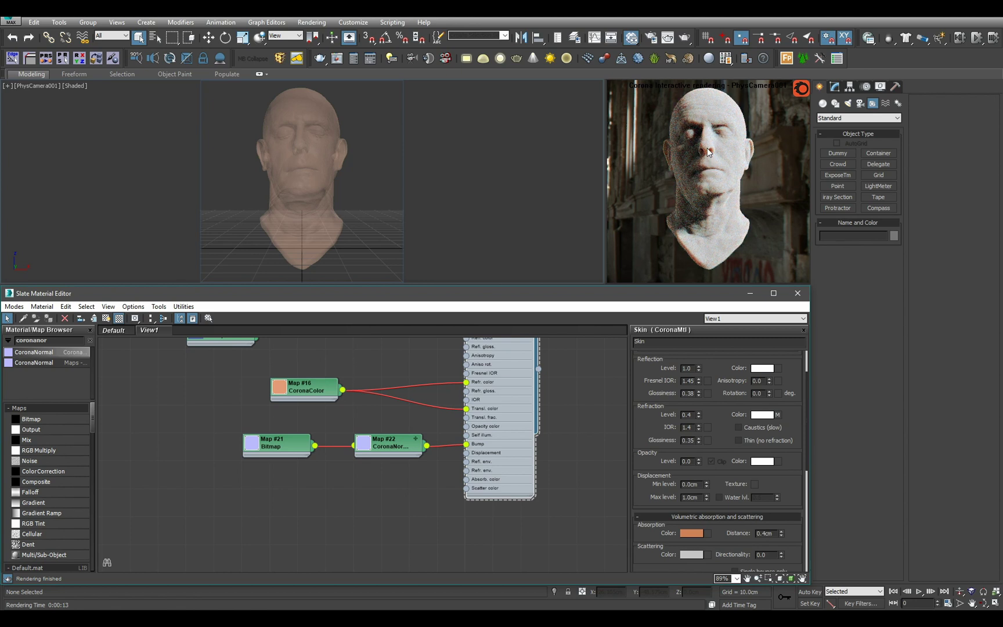
drag(344, 390, 466, 488)
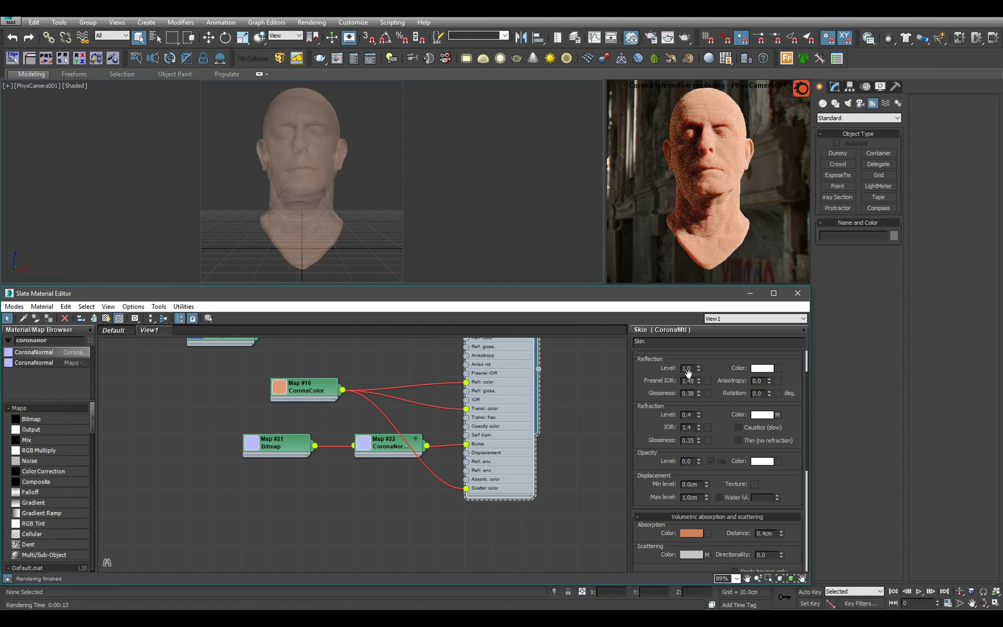
- Bring the Head Spec bitmap closer to the Skin material and examine its image at full size
middle_drag(490, 416, 553, 499)
scroll(554, 499, up, 2)
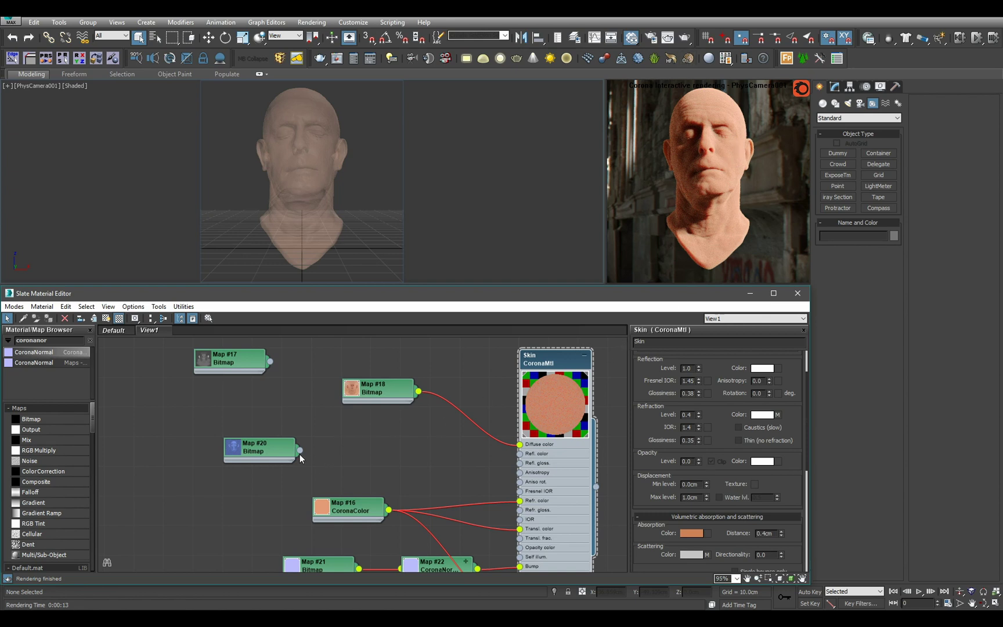
drag(290, 450, 363, 461)
scroll(365, 462, up, 3)
double_click(303, 433)
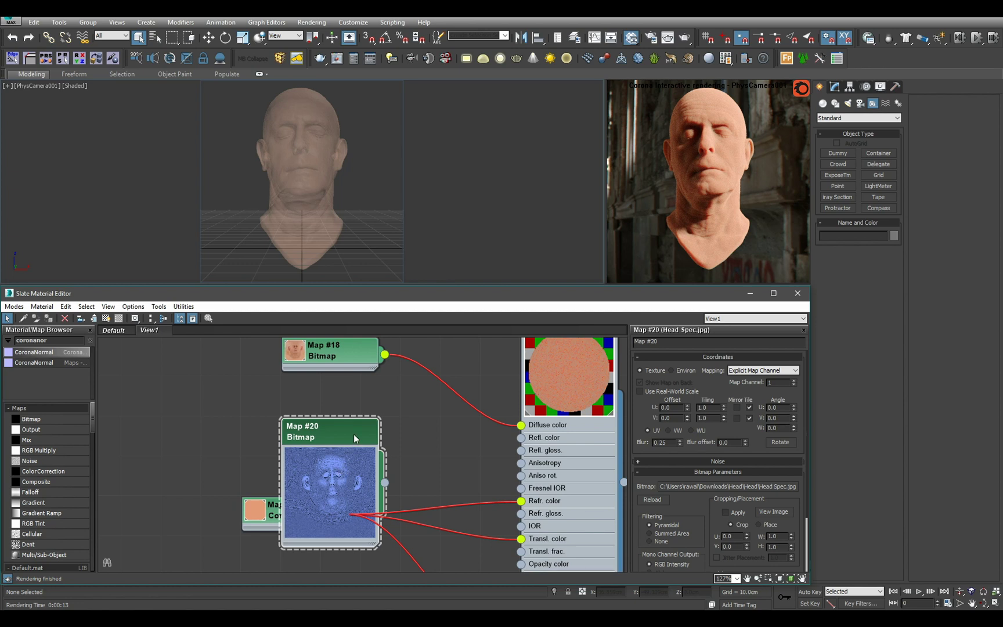
click(781, 515)
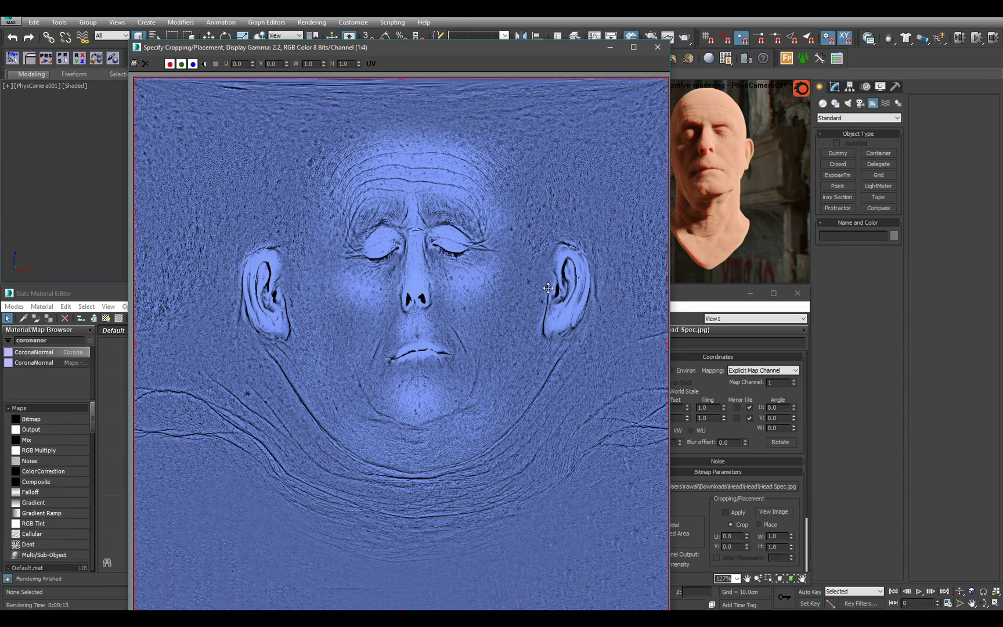
click(658, 47)
scroll(345, 466, up, 1)
double_click(345, 466)
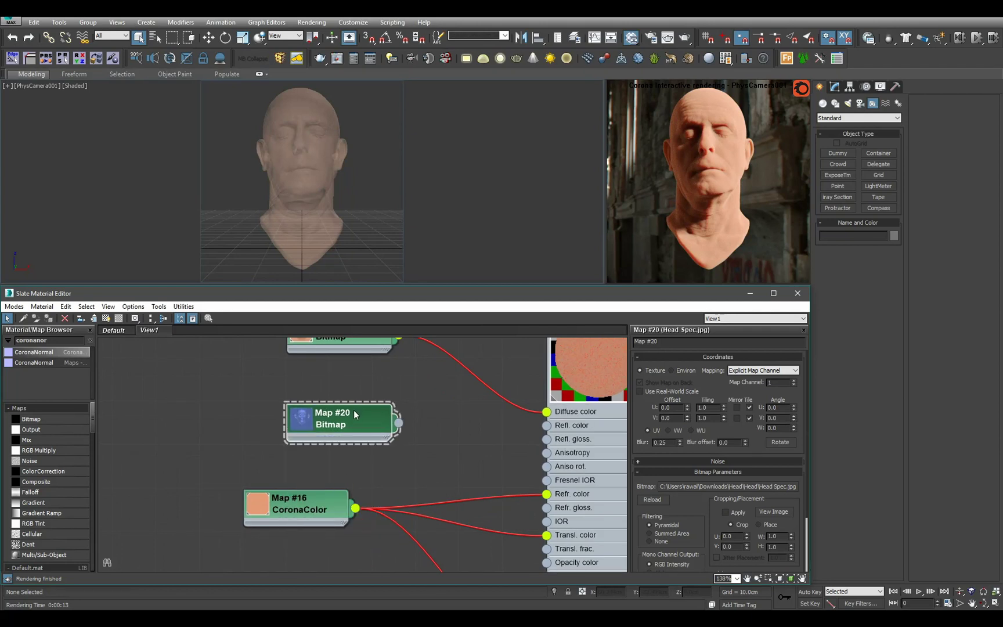
- Enable the Head Spec bitmap's output color map and bend its Mono curve upward with a Bezier handle to brighten the map
drag(343, 425, 256, 424)
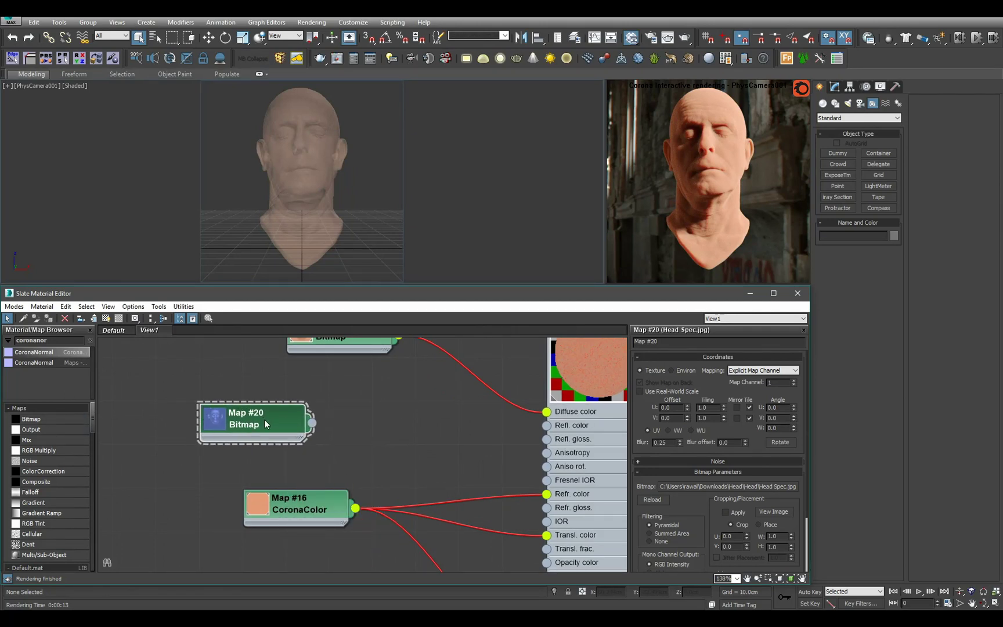
scroll(707, 514, down, 2)
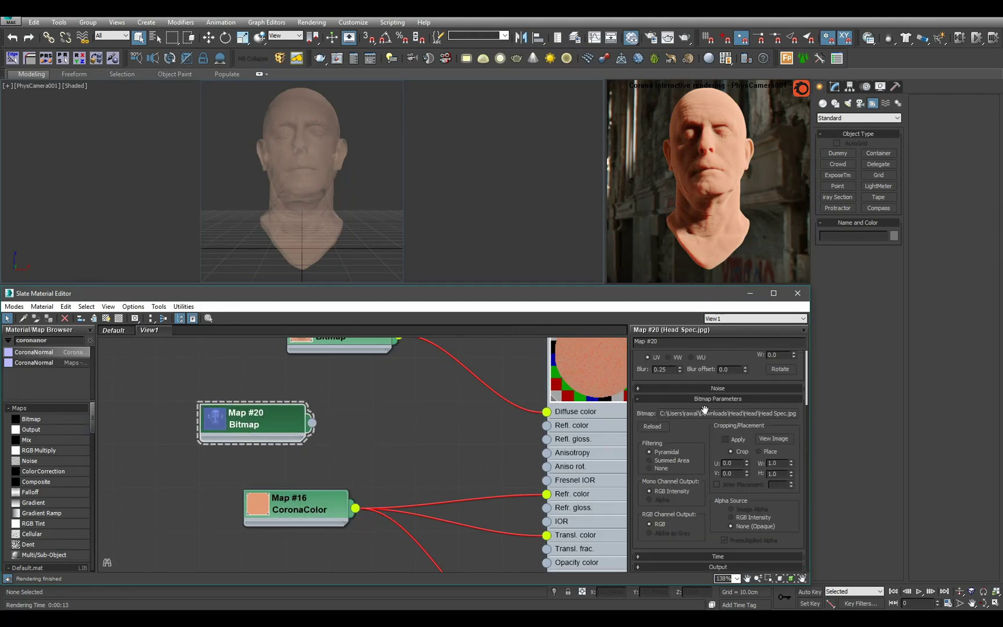
click(703, 567)
click(680, 405)
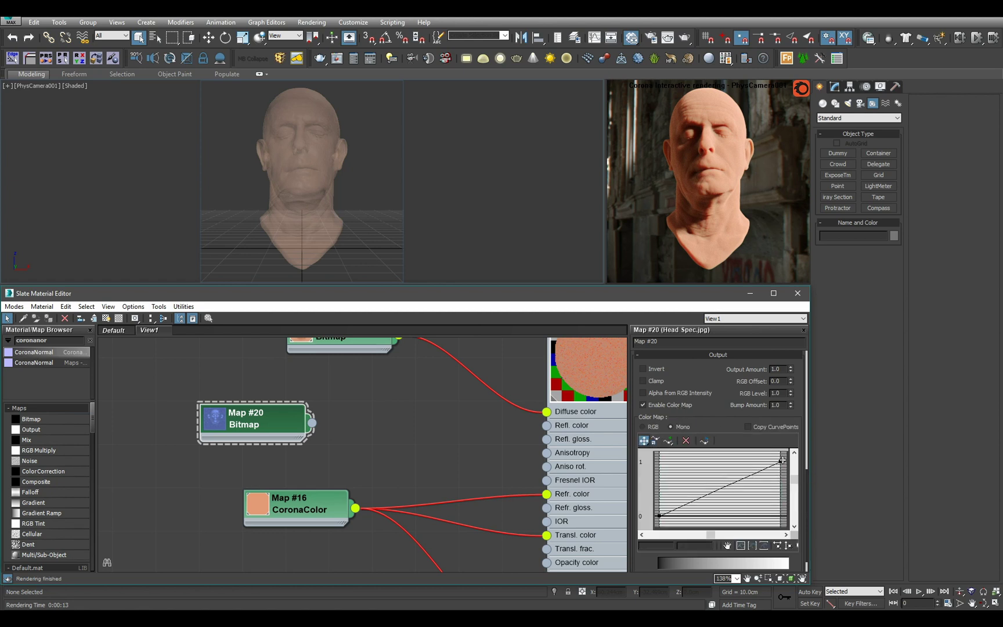
right_click(781, 461)
click(819, 492)
drag(755, 475, 660, 465)
double_click(214, 418)
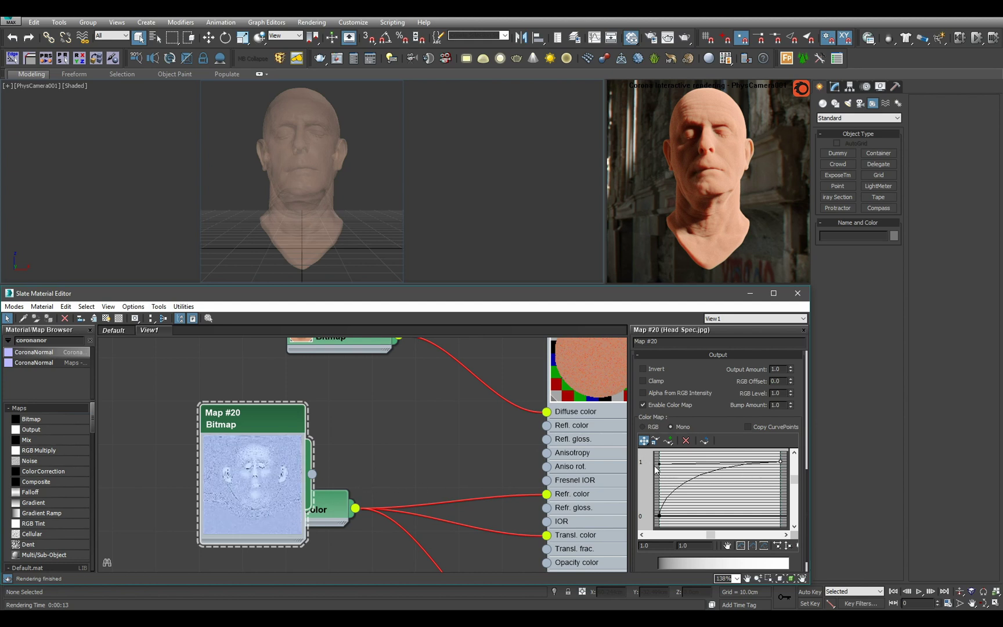
drag(661, 464, 659, 462)
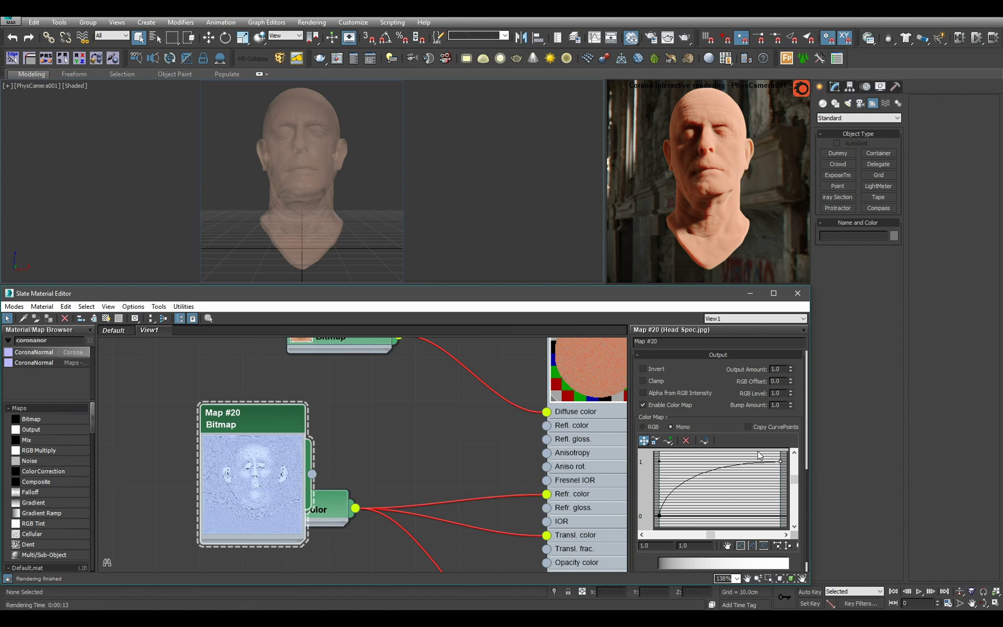
- Collapse the Head Spec bitmap's preview, enable Clamp on its output and connect it to the Skin material's Refl. color
middle_drag(493, 420, 486, 424)
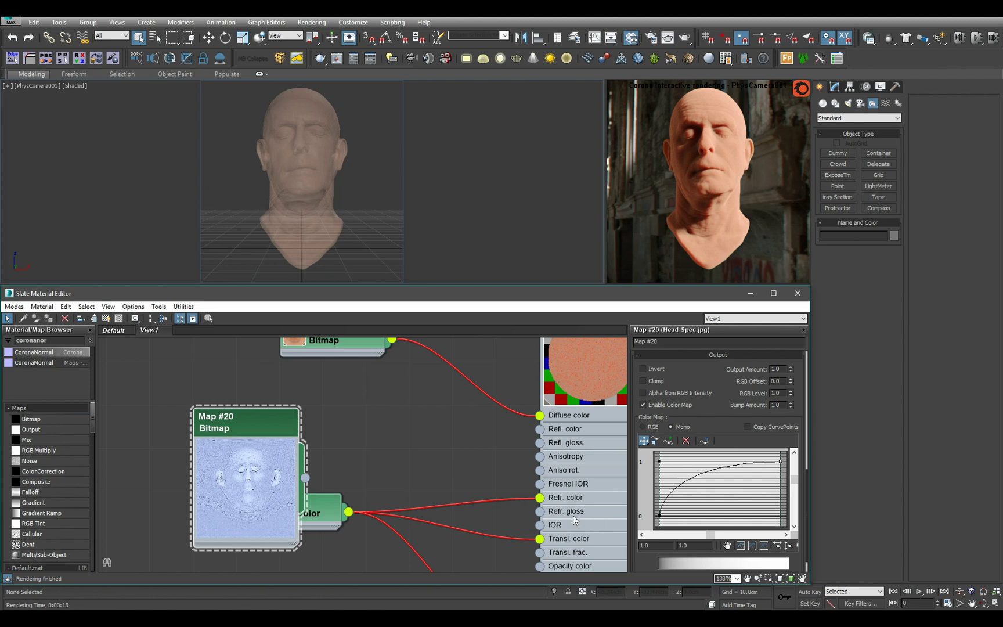
double_click(269, 491)
drag(258, 427, 299, 427)
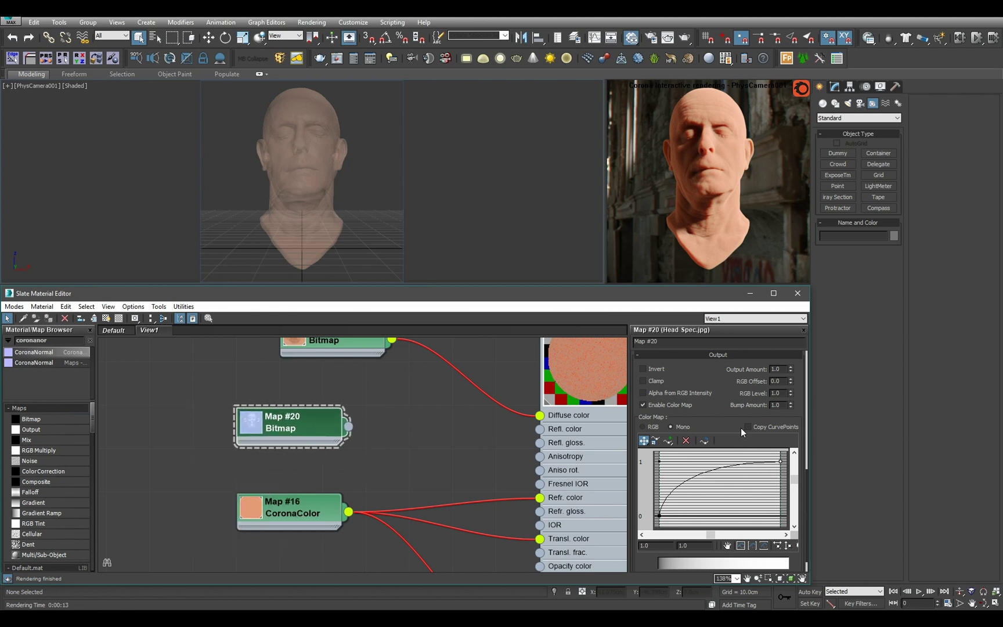
click(651, 381)
drag(349, 427, 546, 439)
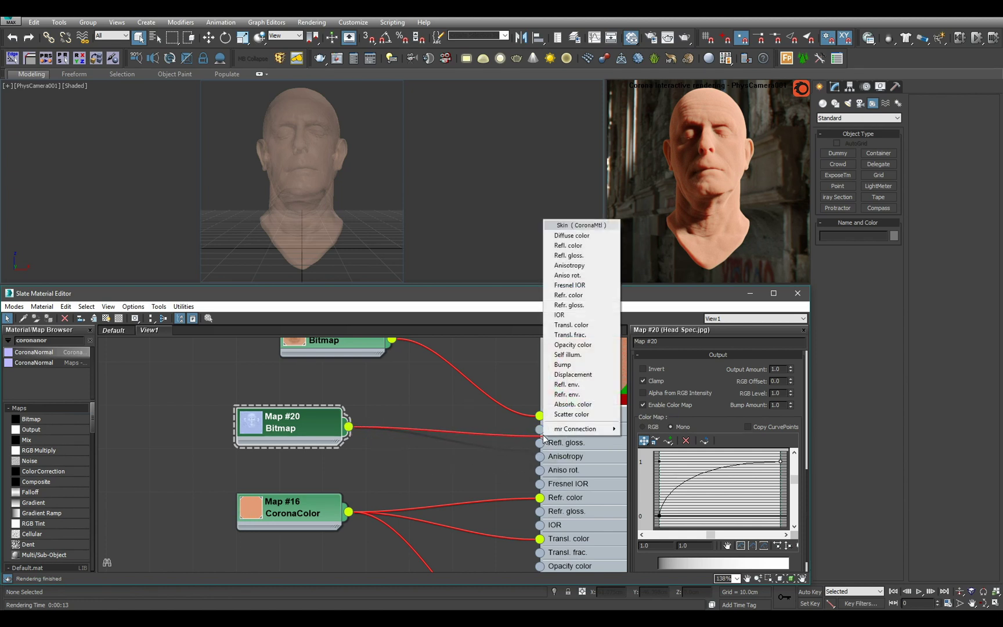
click(569, 246)
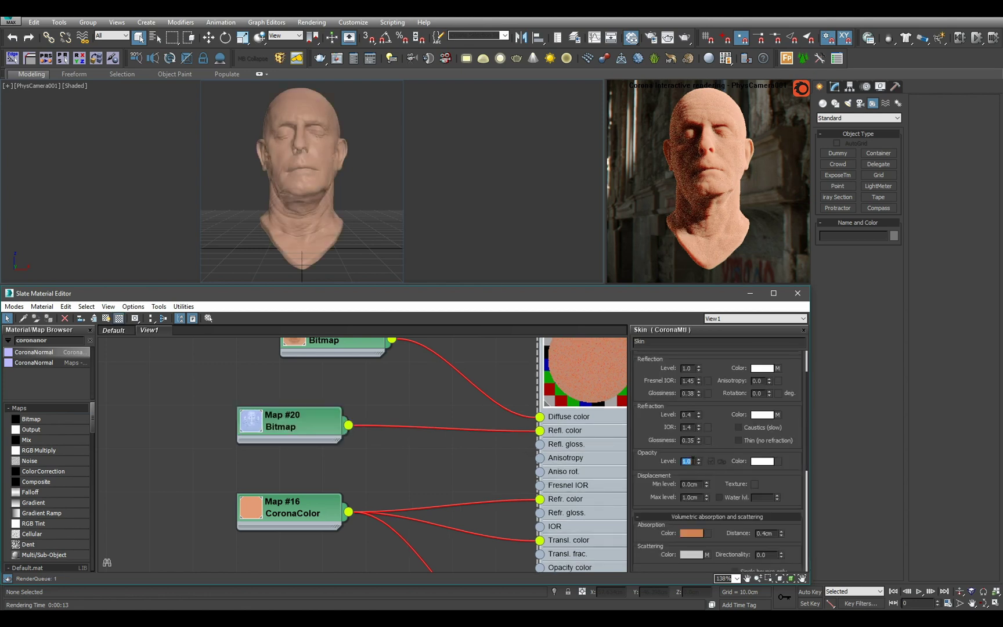
mouse_move(540, 431)
mouse_down()
mouse_move(428, 432)
mouse_move(468, 443)
mouse_move(540, 430)
mouse_up()
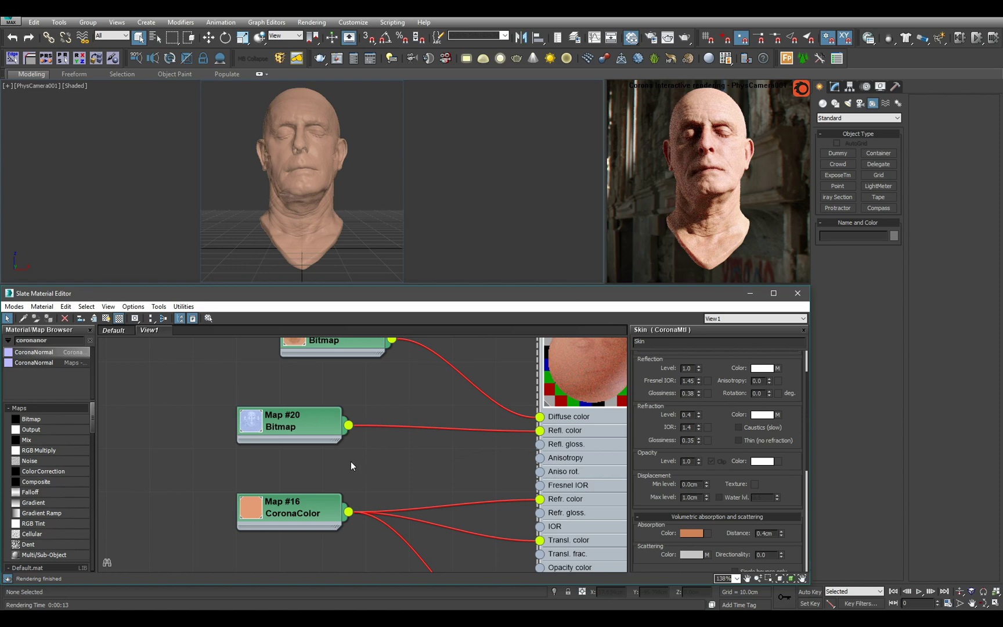
- Place the Head Spec bitmap directly beneath the Head Colour bitmap beside the Skin material
scroll(383, 462, down, 8)
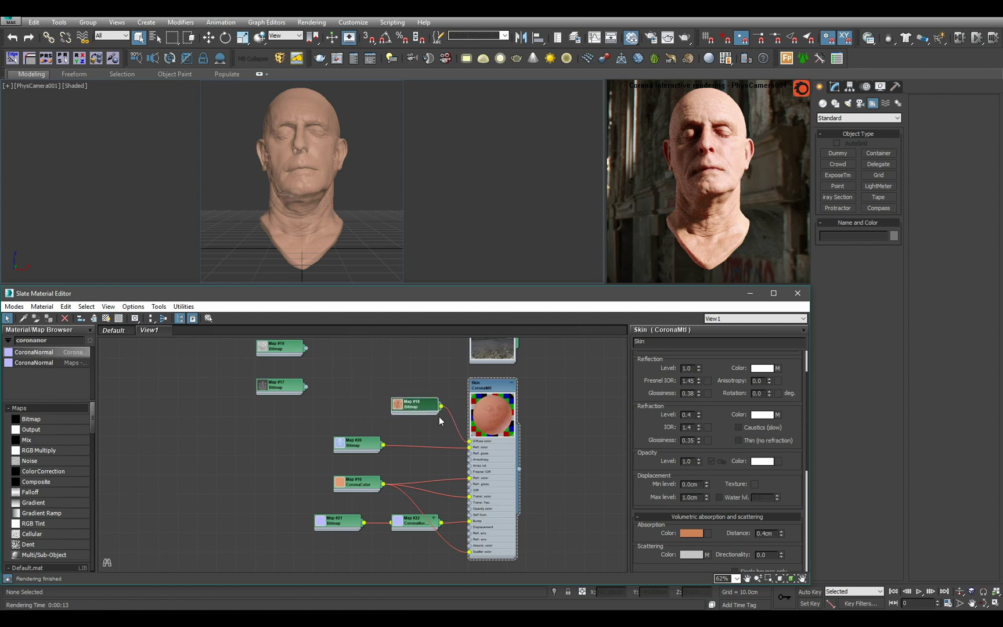
drag(362, 450, 408, 448)
scroll(415, 460, up, 3)
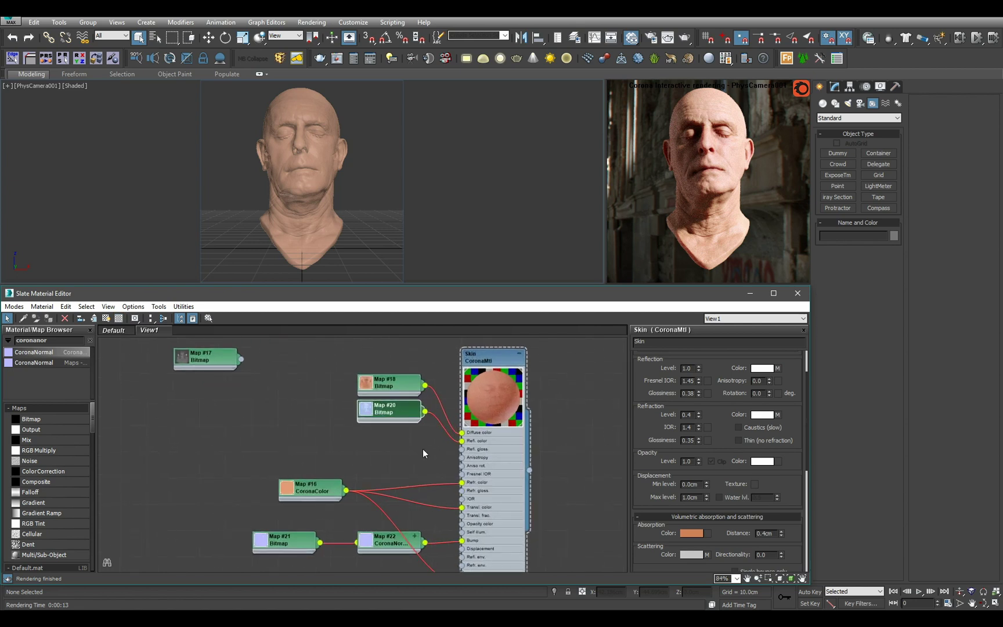
- Move the Head Gloss bitmap below the spec bitmap, connect it to the Skin material's Refl. gloss. and enlarge its preview
middle_drag(321, 358, 316, 407)
double_click(298, 382)
drag(297, 383, 458, 533)
middle_drag(468, 532, 326, 442)
scroll(327, 443, up, 3)
drag(293, 457, 418, 436)
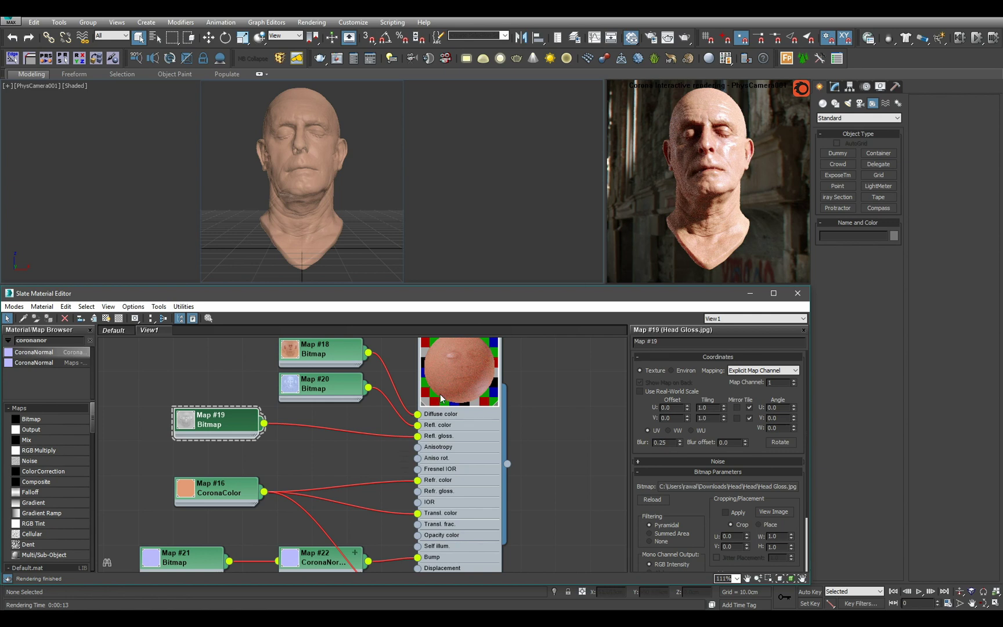
double_click(186, 428)
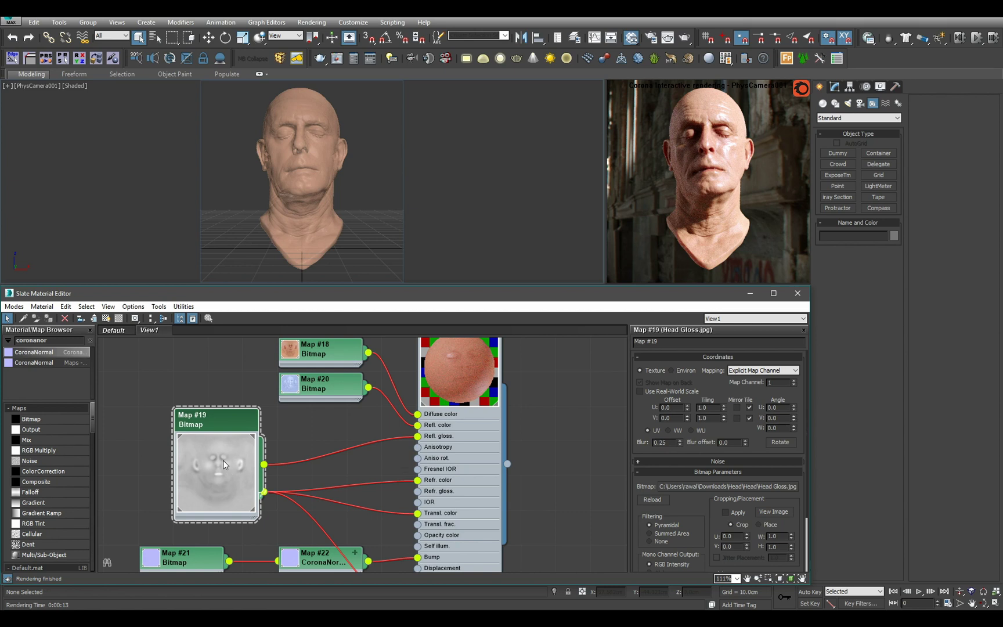
- Collapse the Head Gloss bitmap's preview and place it directly beneath the Head Spec bitmap
double_click(222, 460)
drag(226, 423, 329, 422)
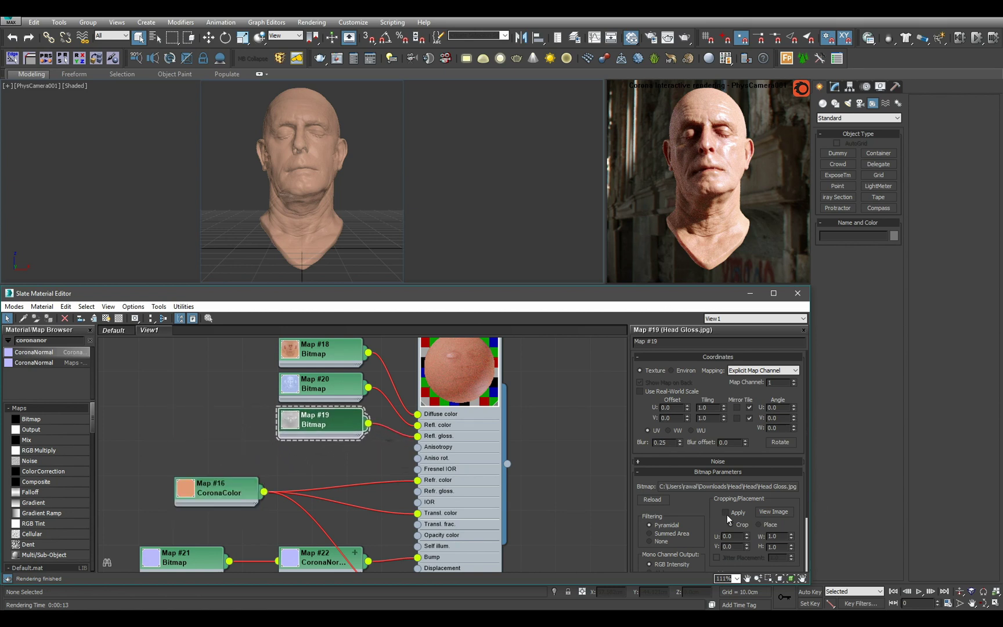
- Enable the Head Gloss bitmap's output color map and bend its Mono curve downward with a Bezier handle to darken the map
scroll(720, 442, down, 3)
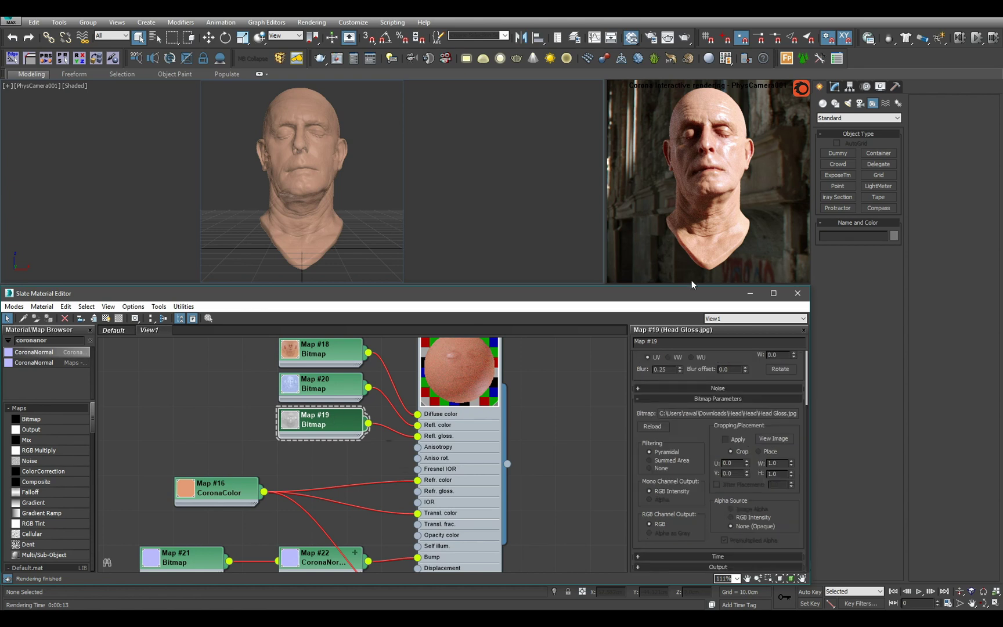
click(750, 566)
click(687, 405)
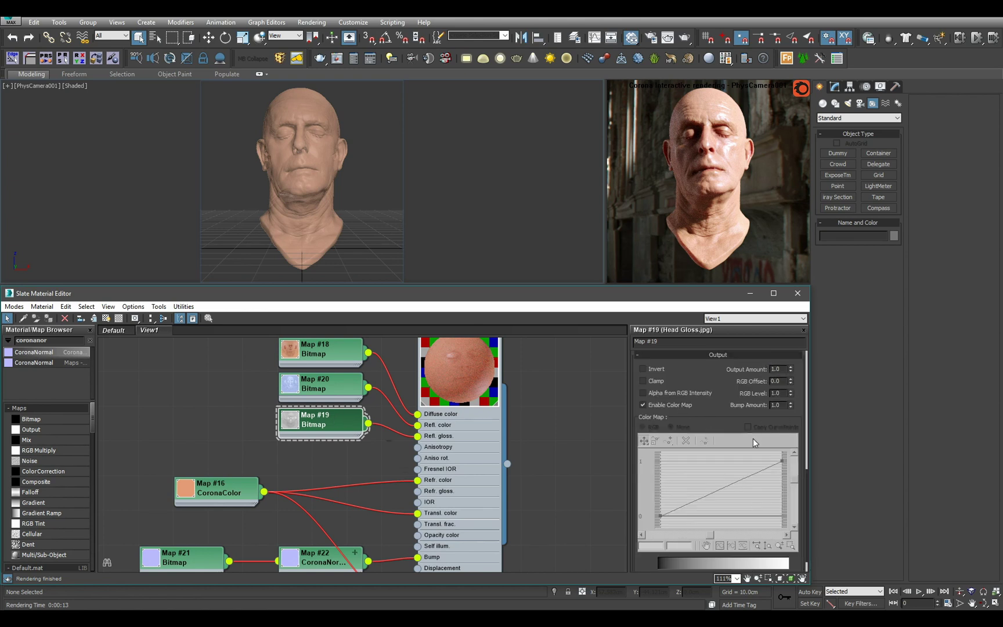
right_click(781, 463)
click(819, 492)
drag(781, 462, 752, 503)
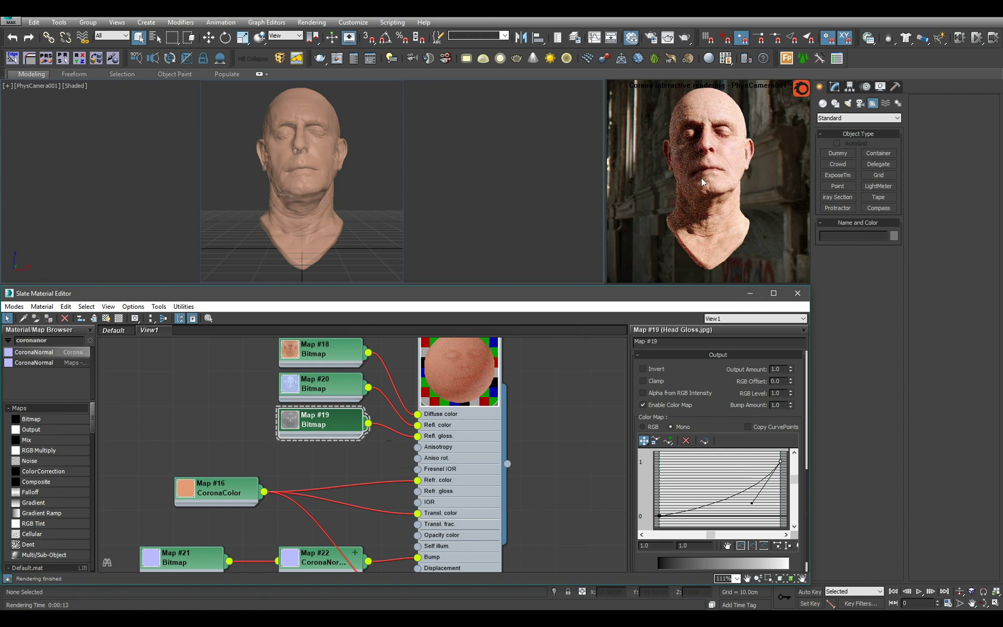
click(294, 423)
click(325, 468)
- Set the Enviro bitmap's U offset to 1.77 to rotate the environment lighting around the head
middle_drag(373, 431, 418, 570)
scroll(418, 570, down, 3)
double_click(437, 473)
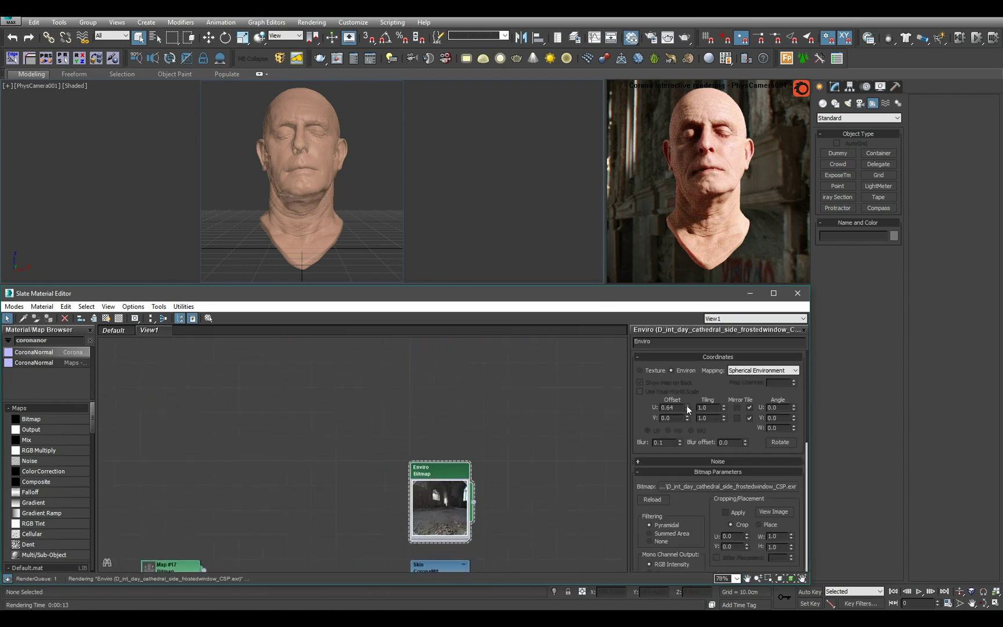
drag(687, 407, 699, 347)
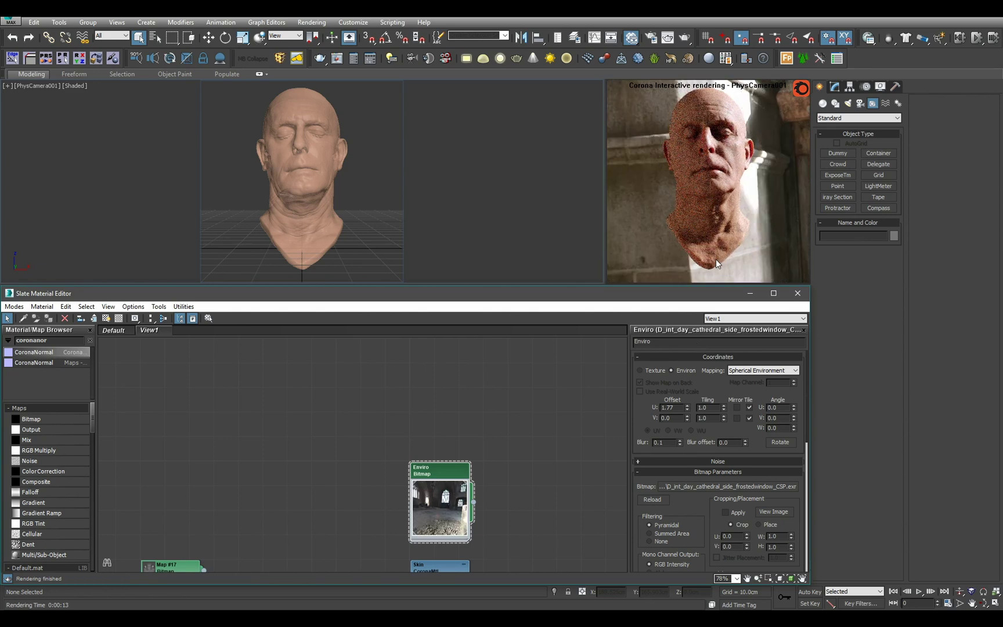
- Move the Depth bitmap closer to the normal map bitmap and view its image at full size
middle_drag(559, 425, 645, 178)
scroll(455, 465, up, 3)
middle_drag(454, 466, 492, 506)
scroll(457, 454, down, 3)
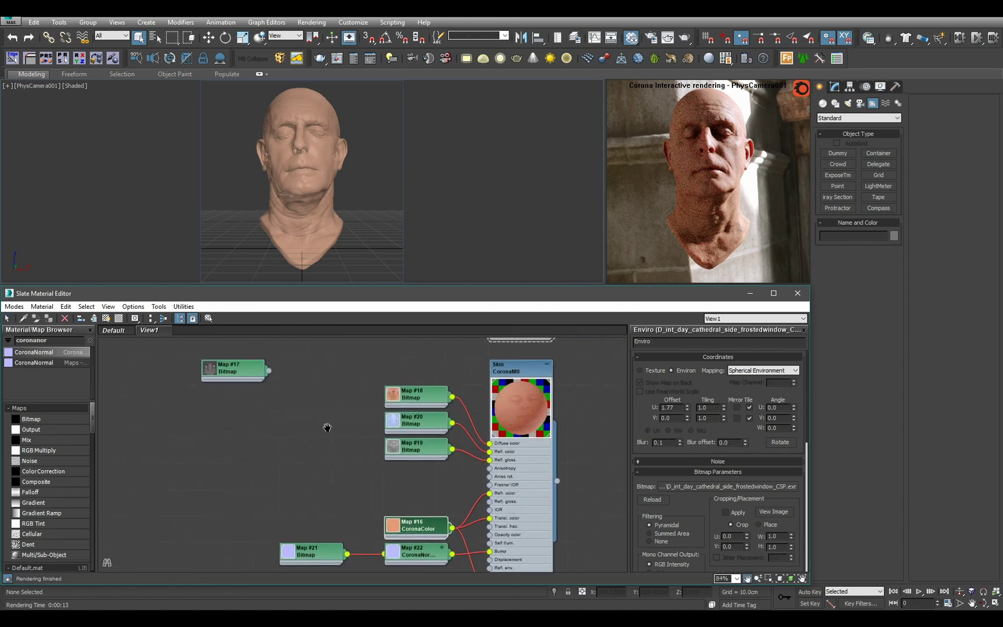
double_click(264, 386)
drag(263, 385, 281, 486)
scroll(430, 519, up, 2)
middle_drag(300, 488, 409, 401)
scroll(410, 401, up, 2)
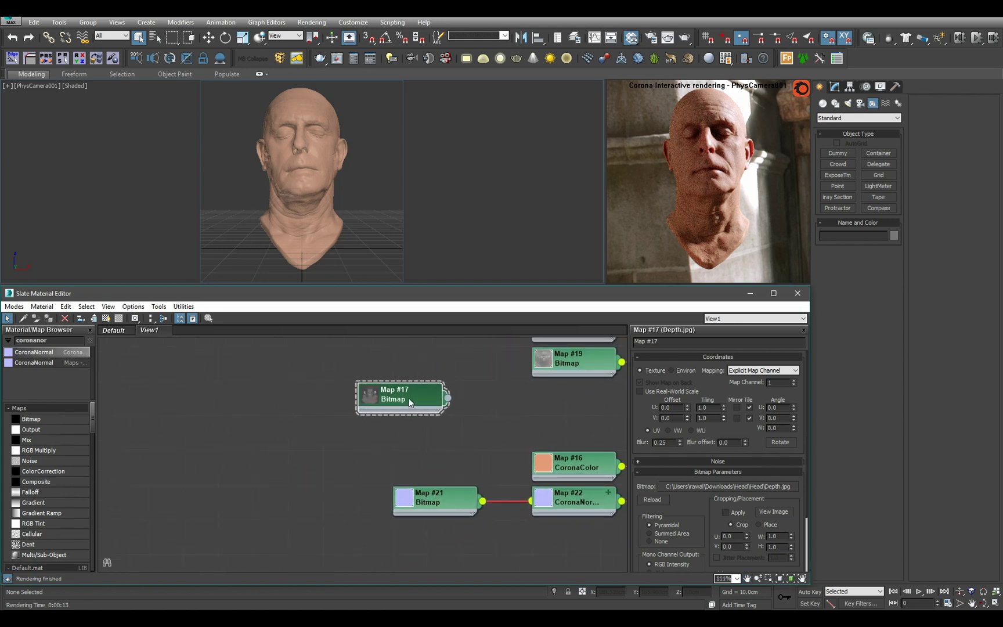
click(774, 511)
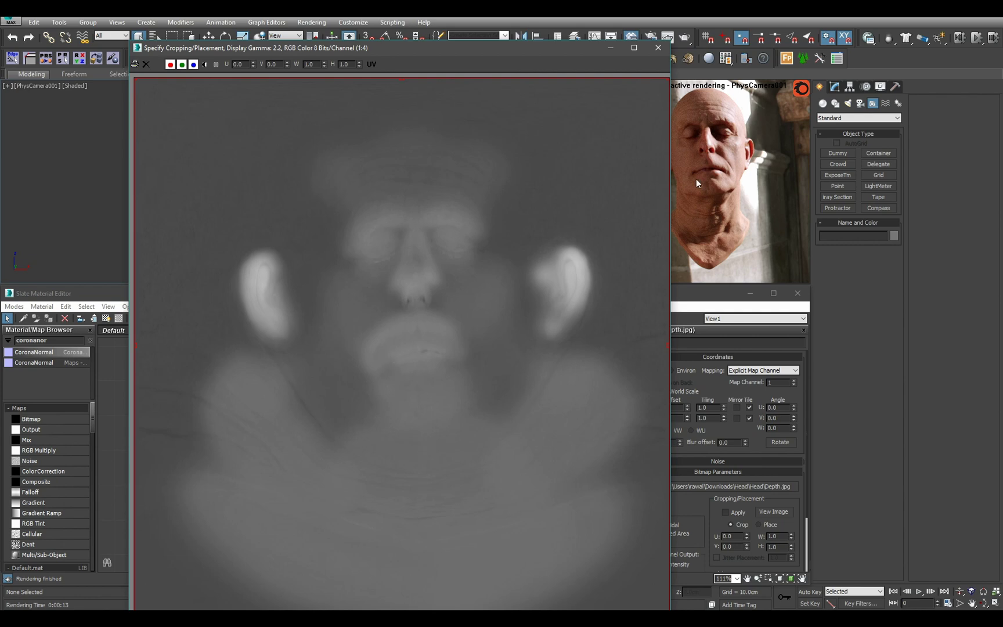
click(659, 49)
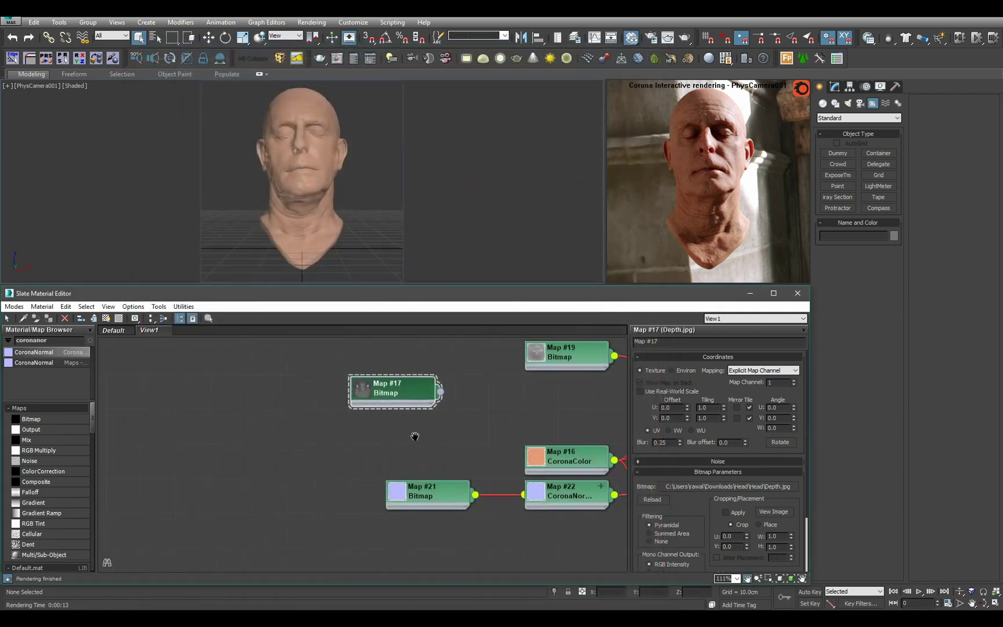
- Place the Depth bitmap directly beneath the CoronaNormal map beside the Skin material
middle_drag(321, 461, 414, 512)
drag(275, 420, 430, 546)
middle_drag(431, 556, 410, 506)
scroll(410, 505, up, 2)
scroll(409, 508, up, 2)
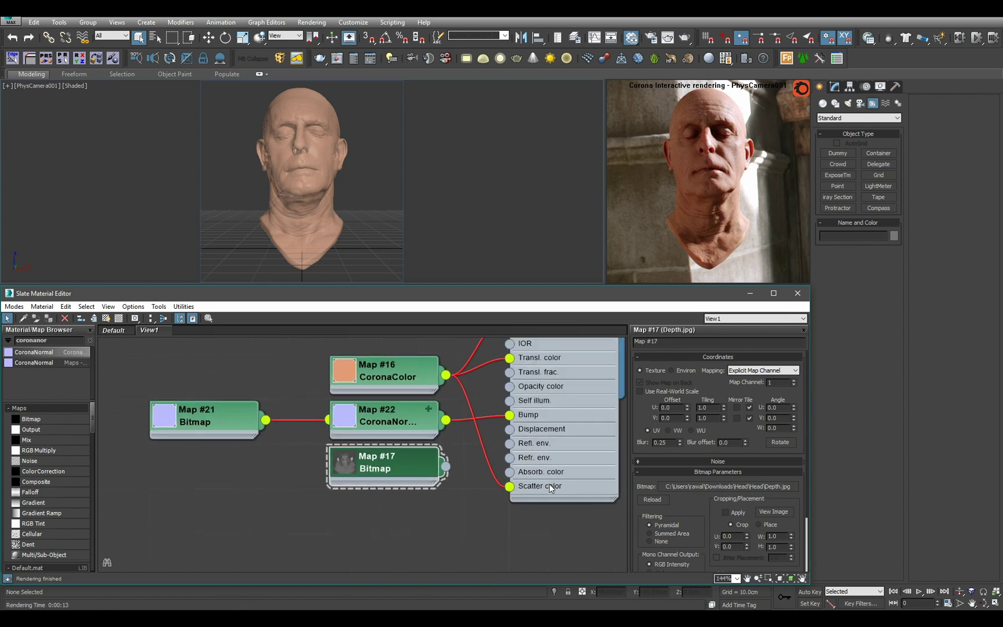
- Copy the Skin material's absorption color and reset its Opacity level to 0.0
click(595, 528)
right_click(690, 533)
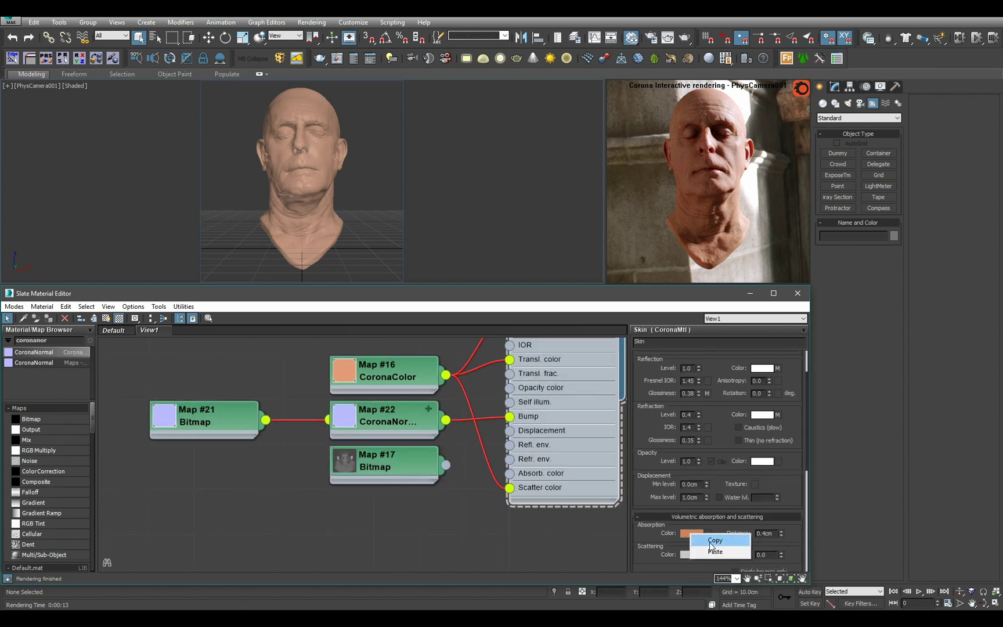
click(708, 540)
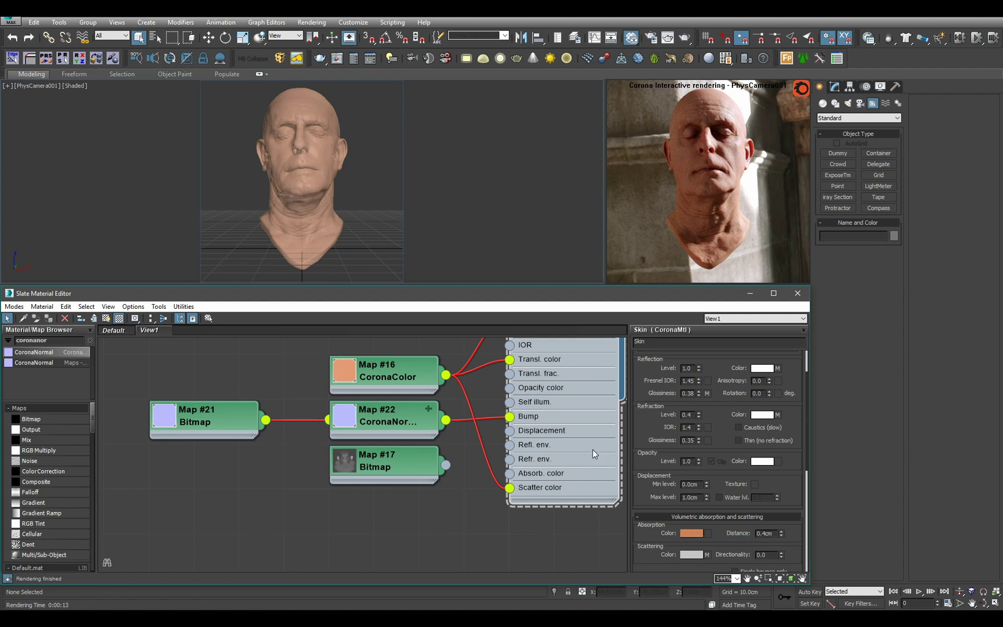
right_click(699, 461)
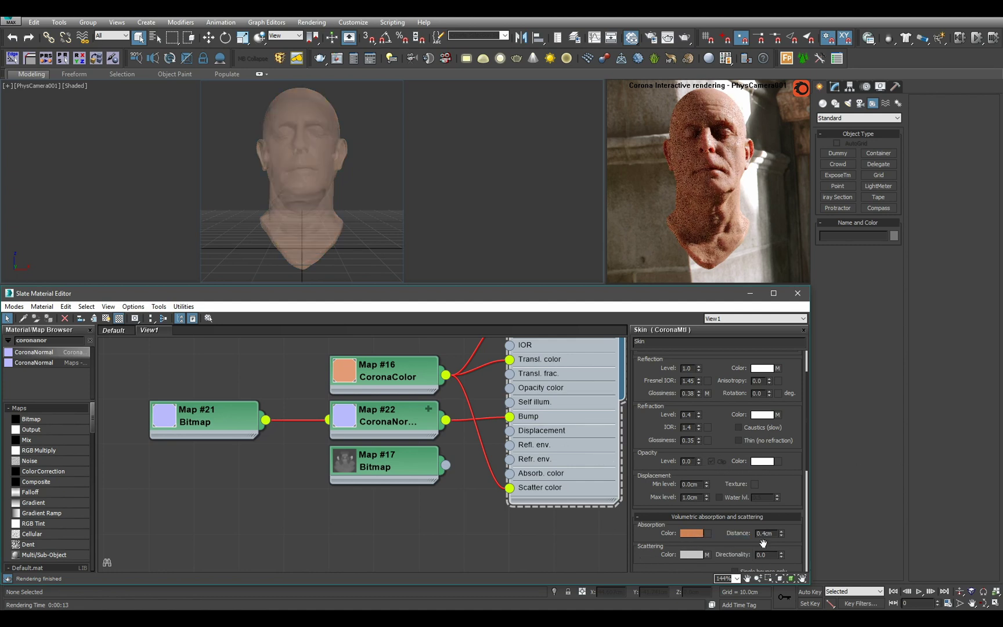
- Change the Skin material's absorption color to a neutral grey with saturation 0 and value 165
click(692, 533)
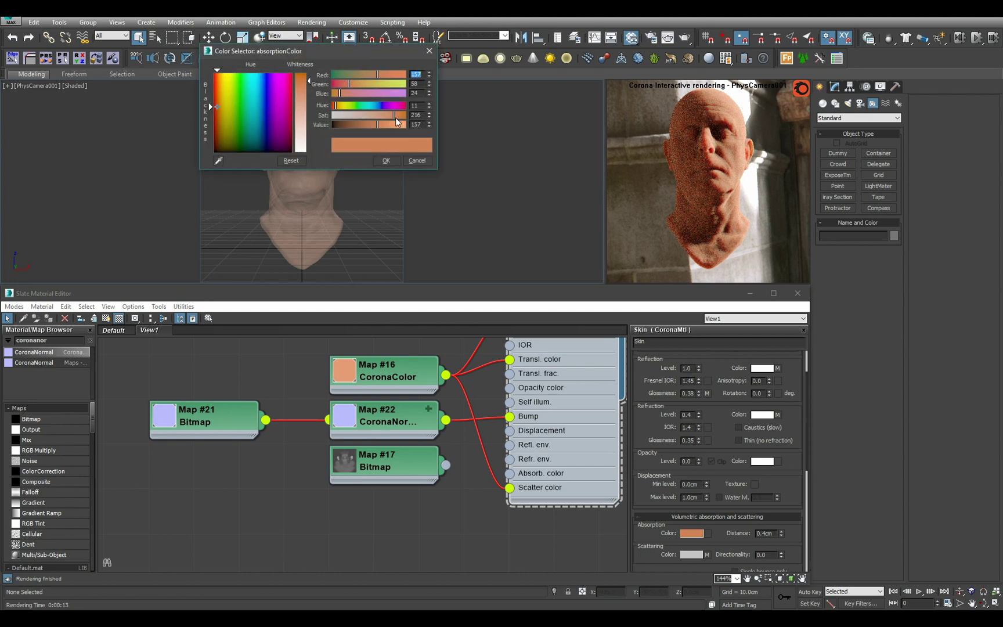
drag(395, 115, 285, 112)
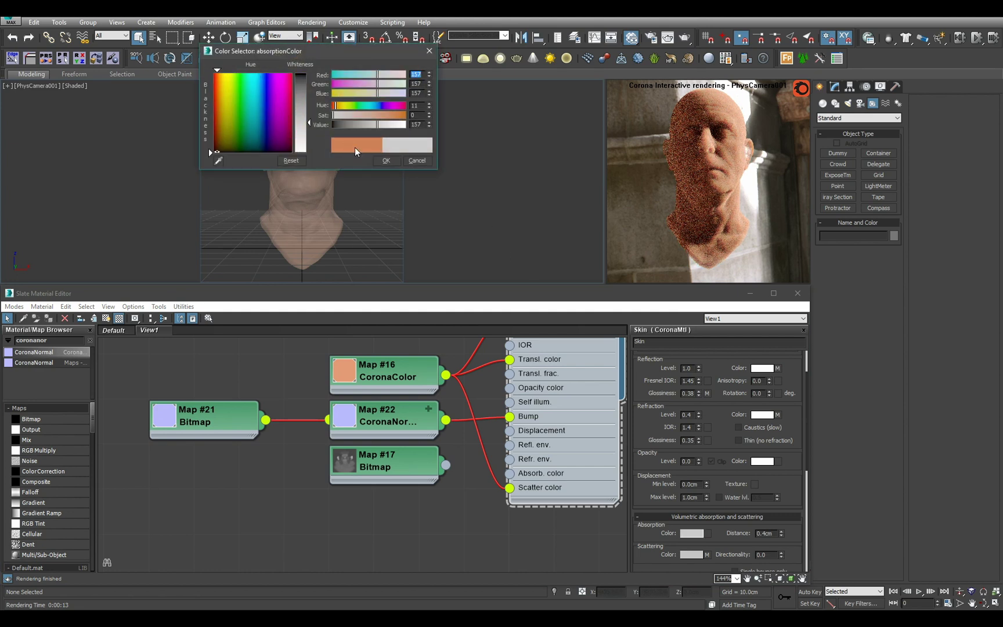
drag(376, 125, 395, 123)
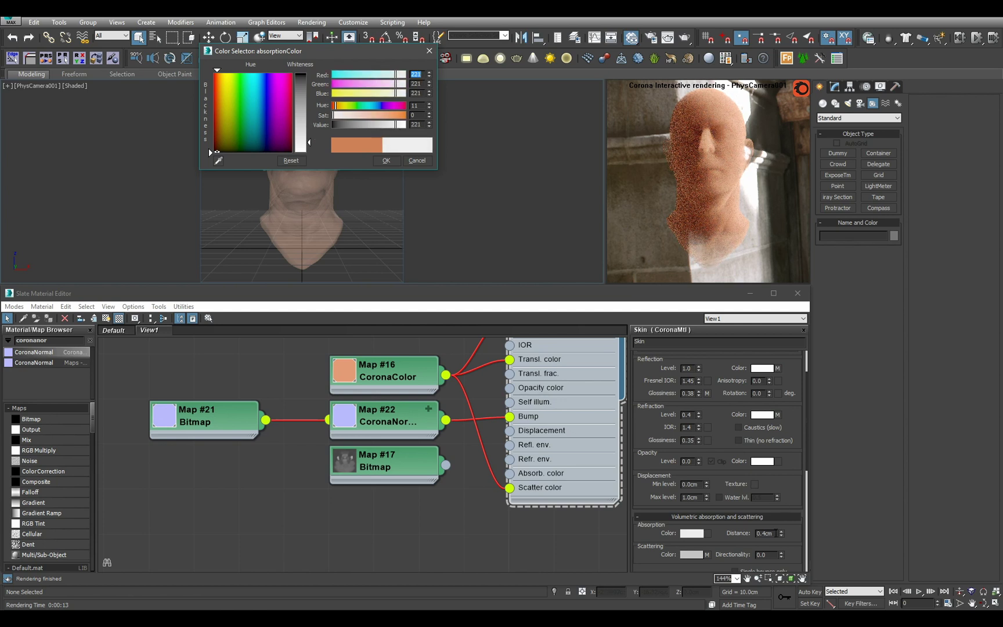
mouse_move(776, 532)
drag(353, 125, 382, 125)
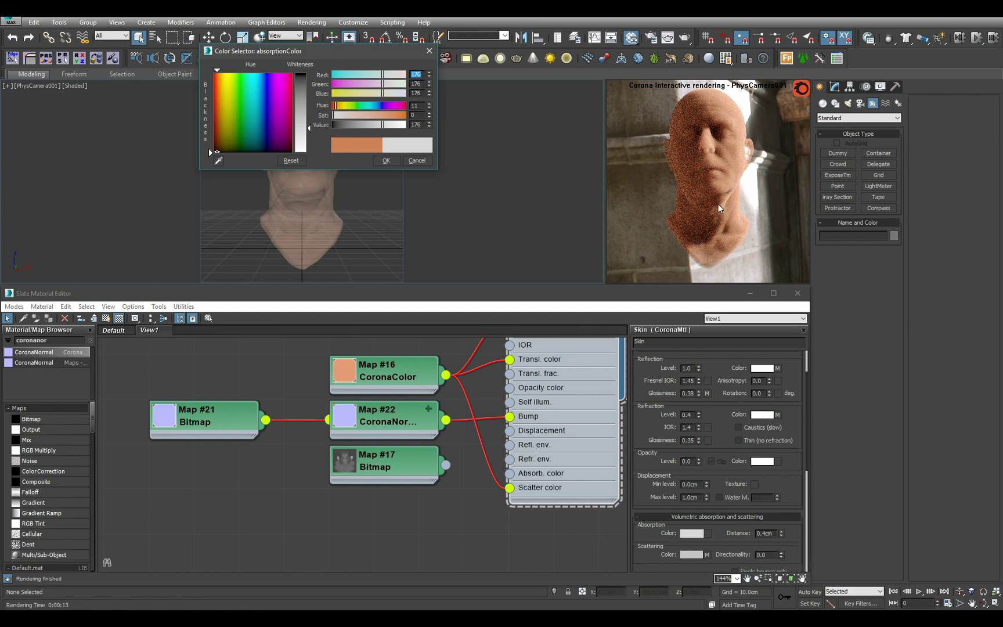
drag(374, 126, 356, 130)
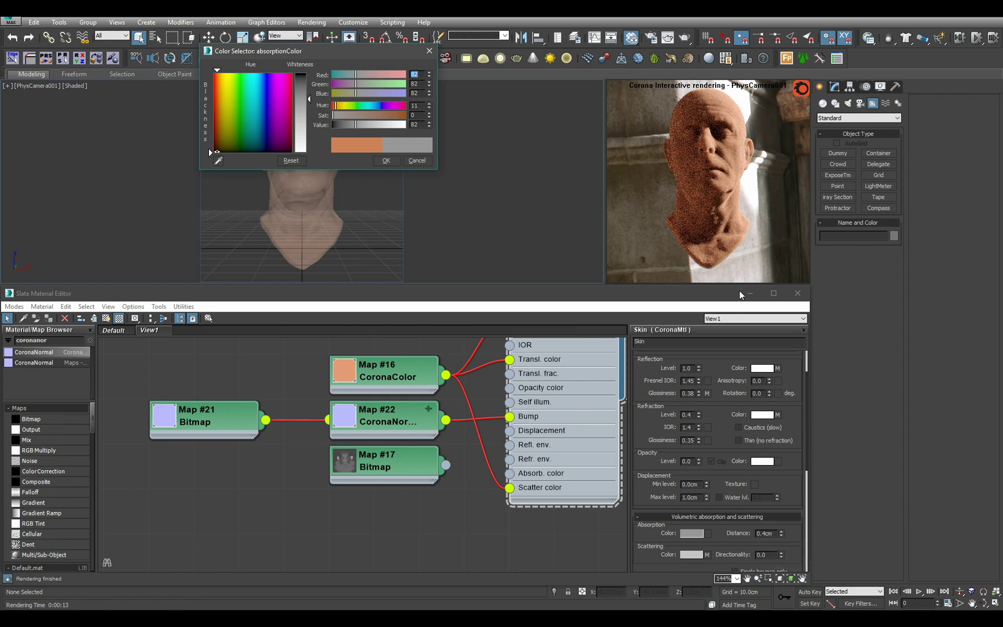
drag(369, 129, 379, 128)
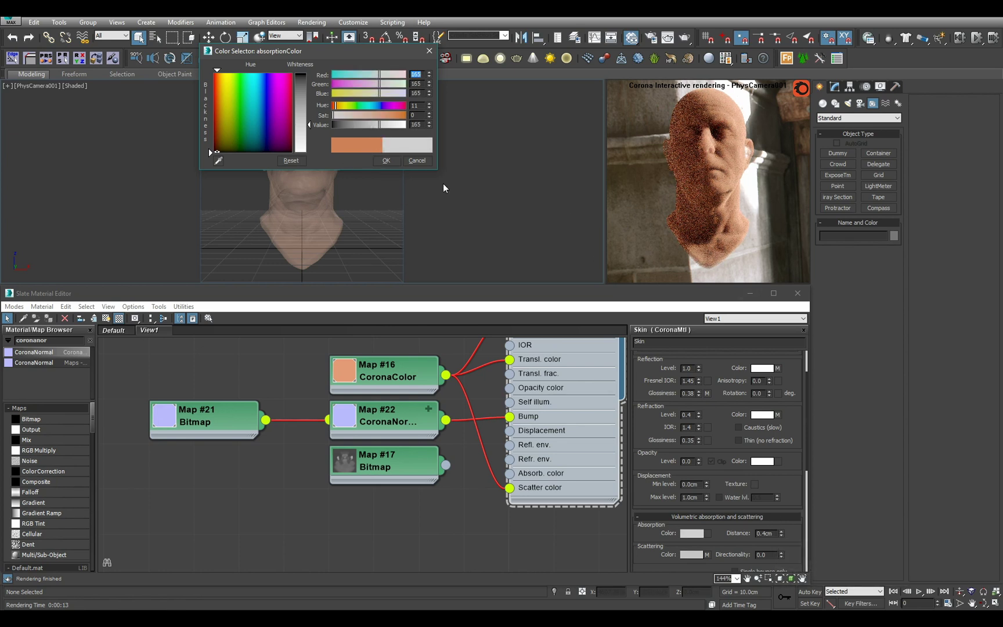
click(389, 162)
- Move the Depth bitmap below the normal map bitmap and connect it to the Skin material's Absorb. color
middle_drag(377, 457, 402, 405)
scroll(403, 405, down, 1)
drag(428, 421, 180, 457)
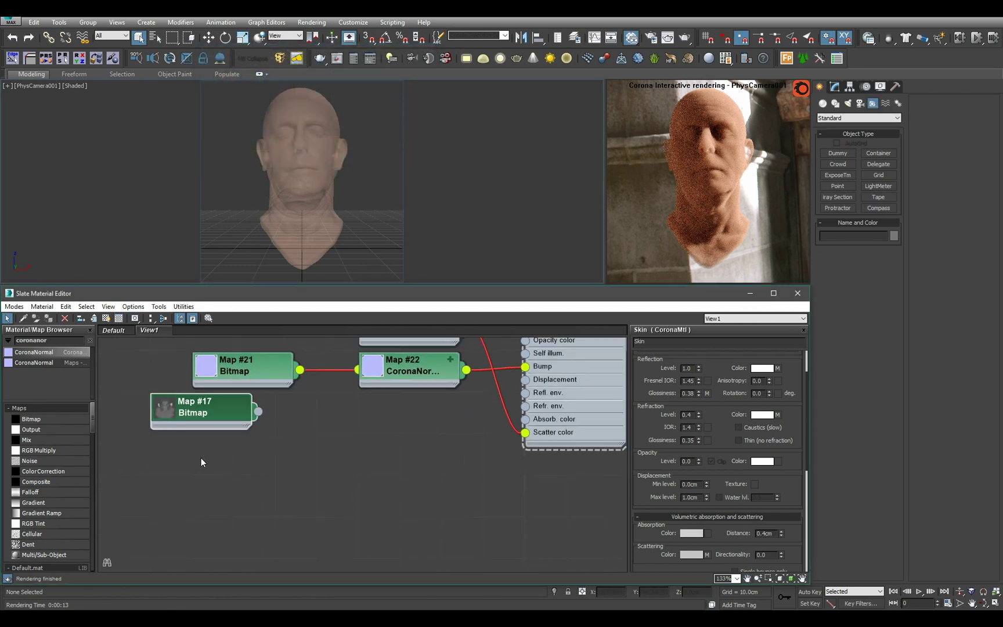
drag(256, 412, 525, 424)
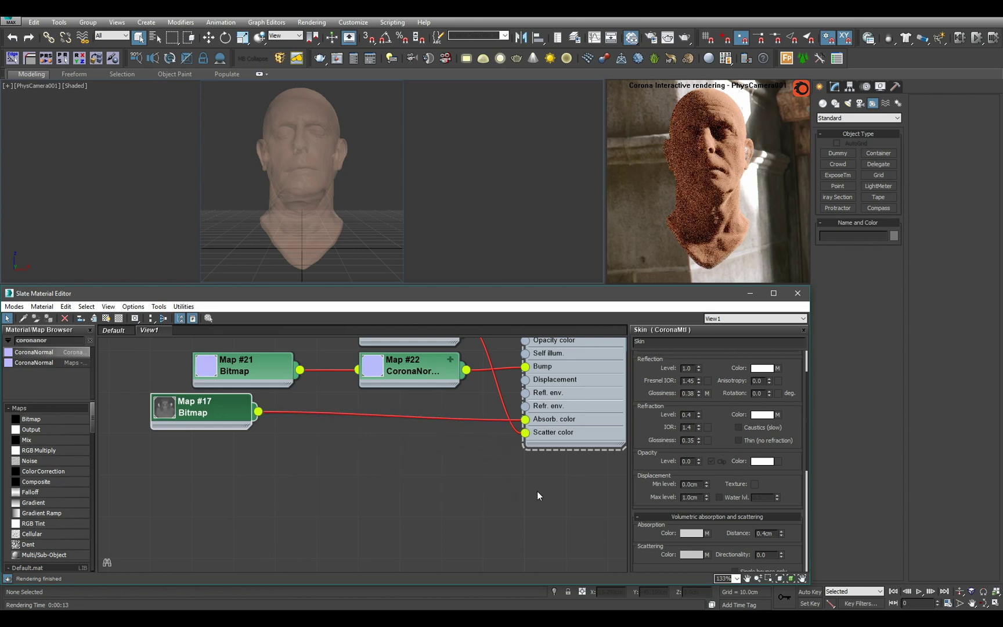
- Insert an RGB Multiply map between the Depth bitmap and Absorb. color, feeding the bitmap into Color 2
drag(195, 411, 362, 453)
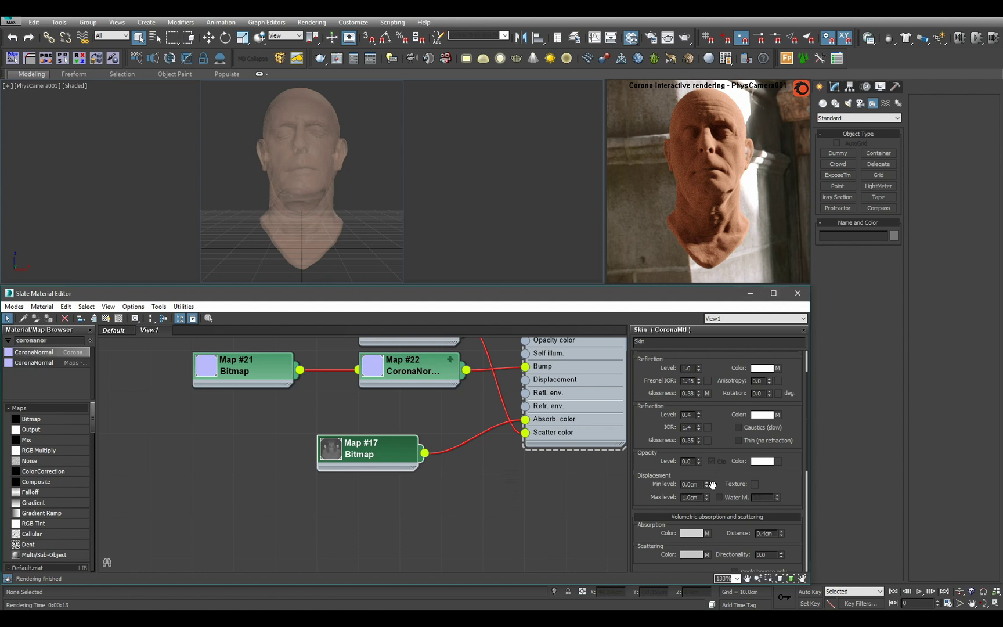
mouse_move(695, 536)
drag(381, 458, 257, 499)
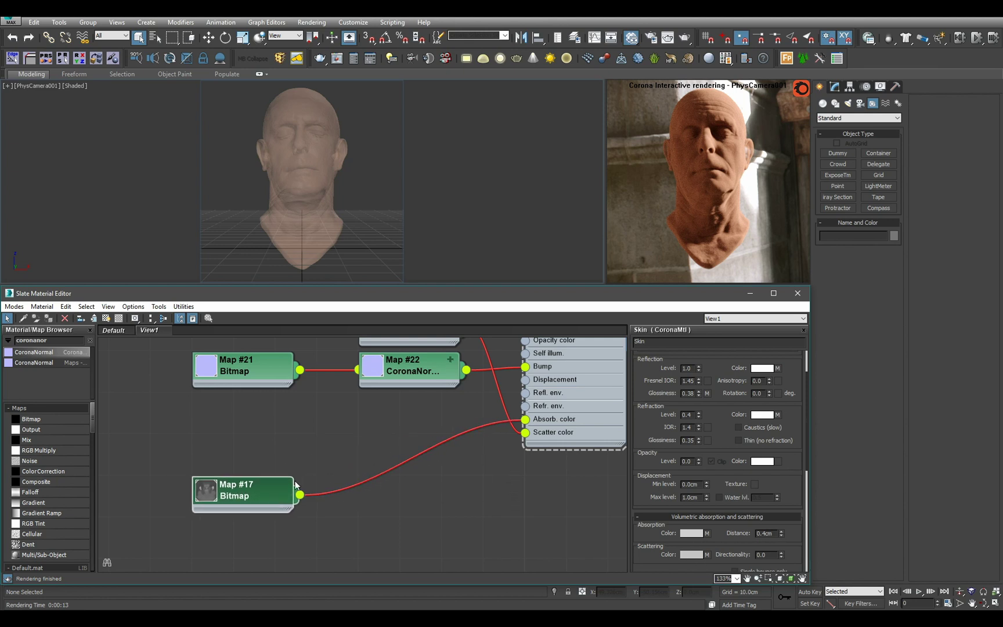
drag(42, 449, 405, 468)
click(448, 494)
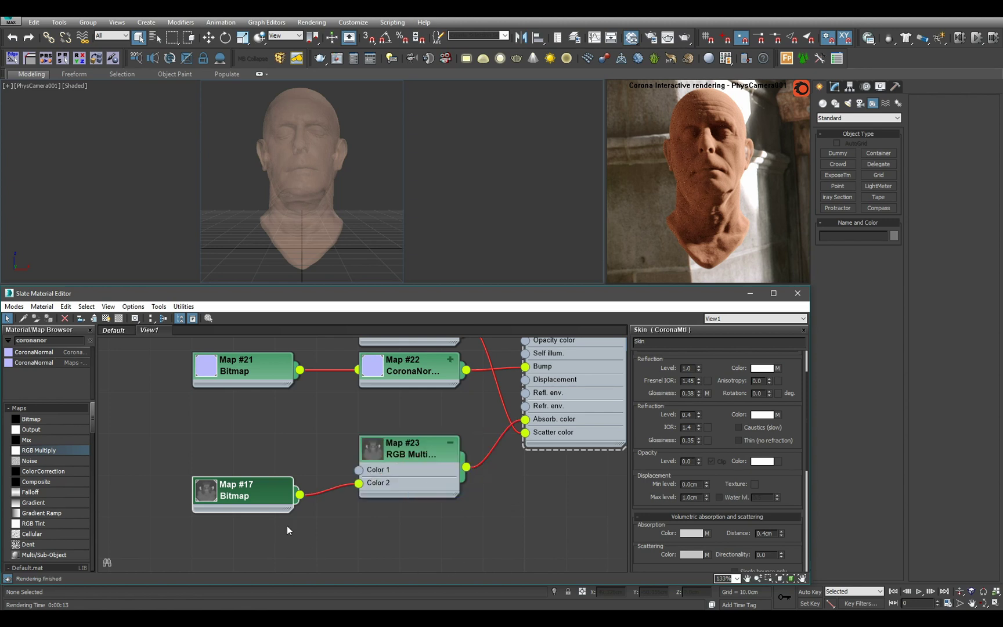
- Paste the copied absorption color into the RGB Multiply map's first color, raise its value to 255 and adjust its saturation
double_click(240, 498)
double_click(401, 482)
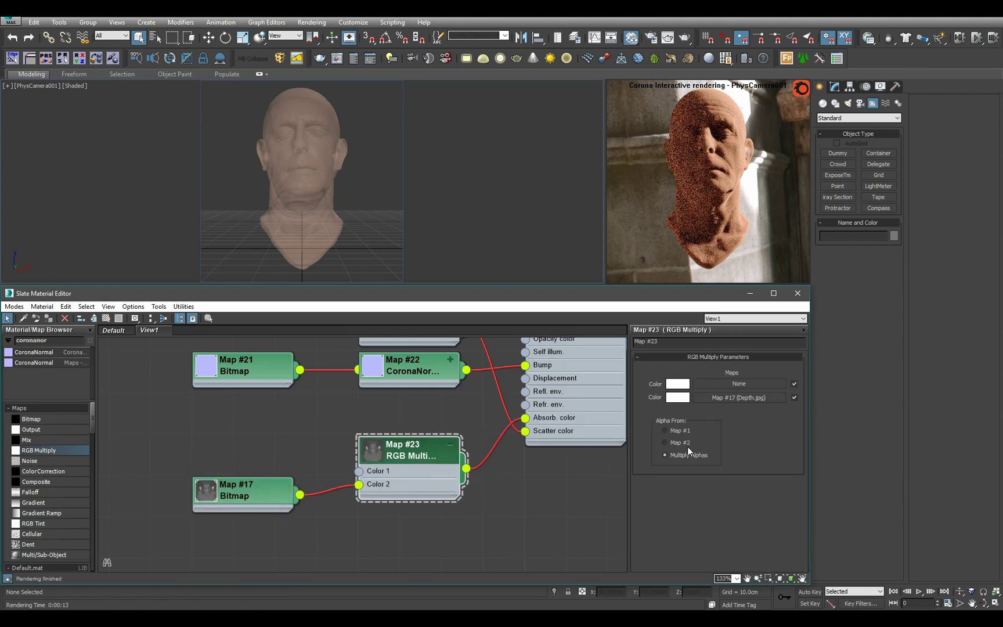
right_click(681, 387)
click(705, 401)
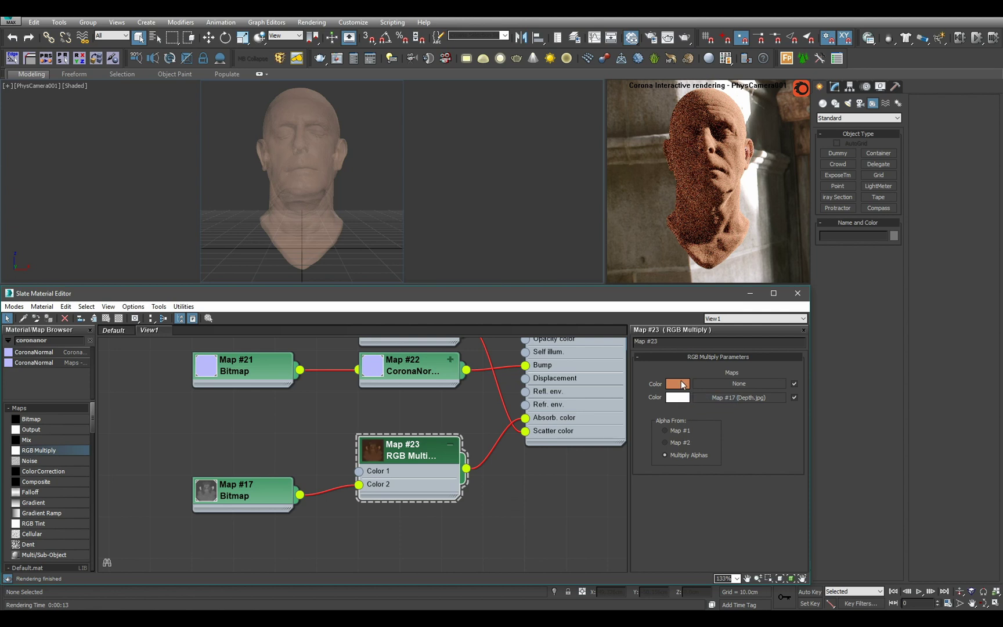
click(684, 387)
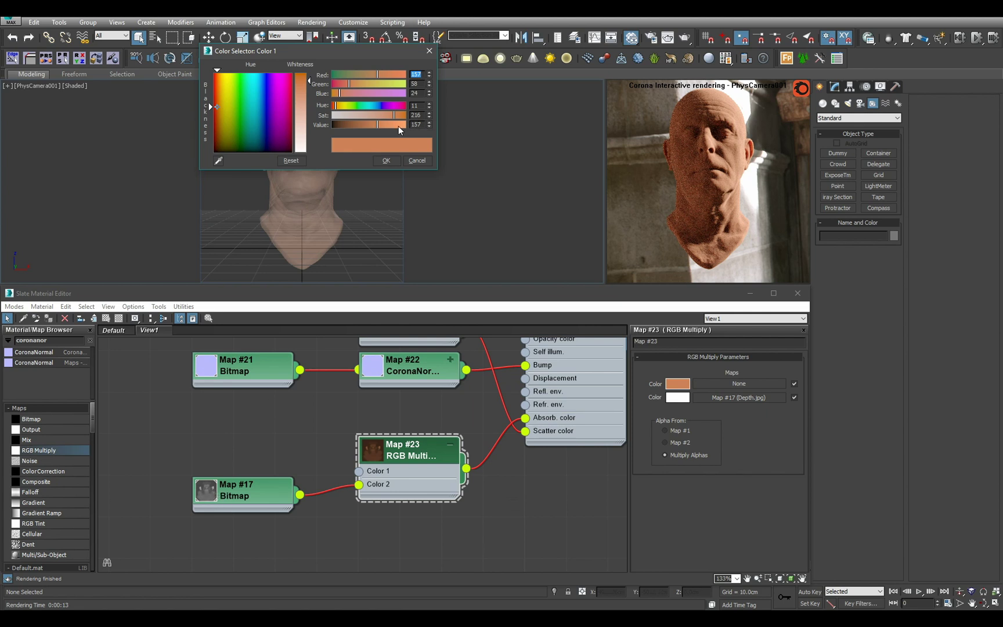
drag(392, 126, 442, 126)
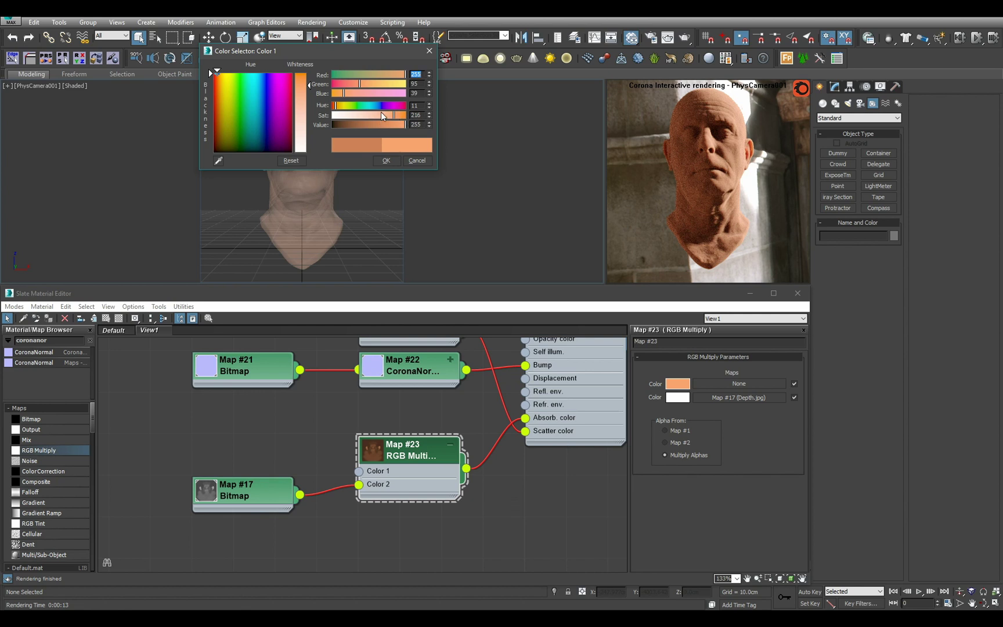
drag(385, 115, 389, 116)
click(397, 160)
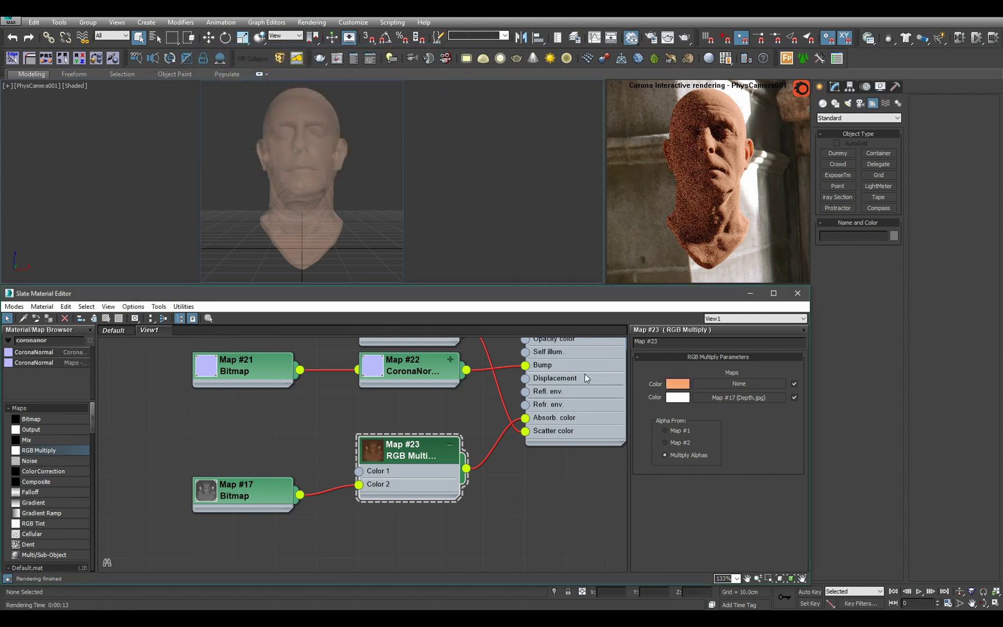
- Disconnect the CoronaColor map from the Skin material's Scatter color
middle_drag(582, 373, 541, 398)
double_click(513, 467)
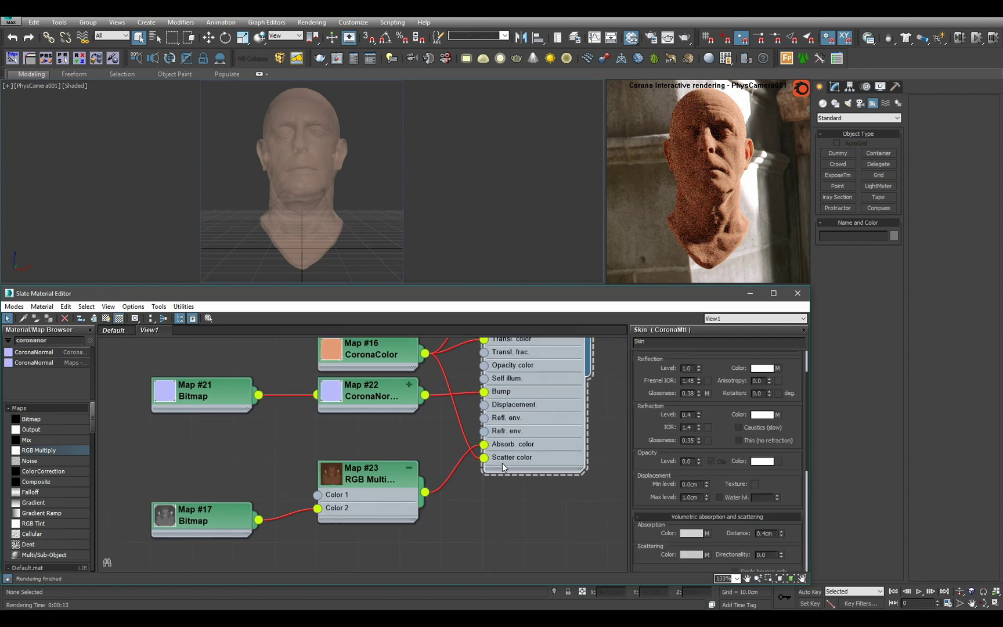
drag(484, 457, 435, 444)
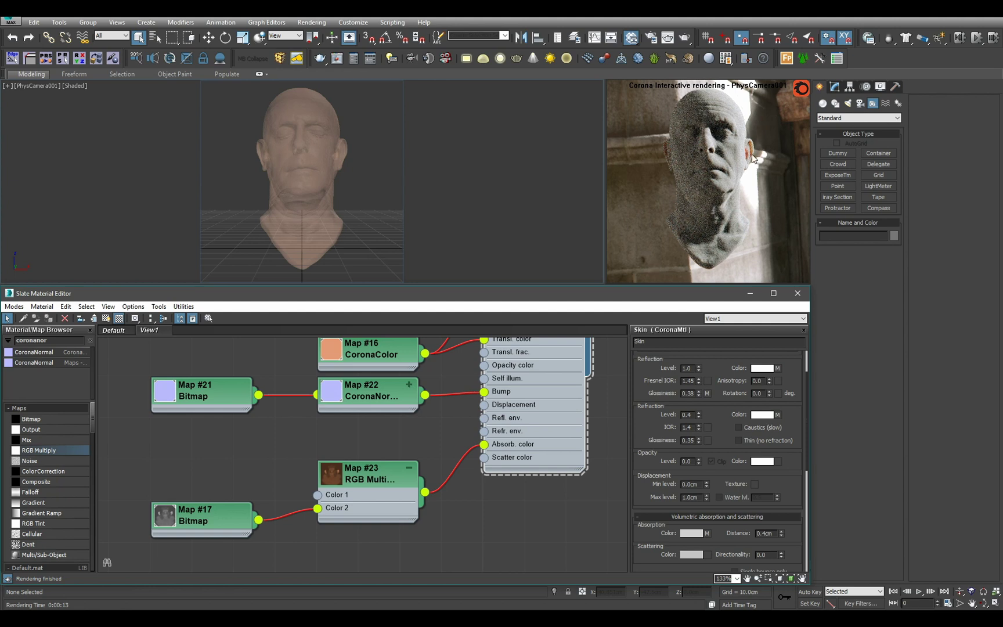
- Increase the saturation of the RGB Multiply map's first color to 240
click(376, 483)
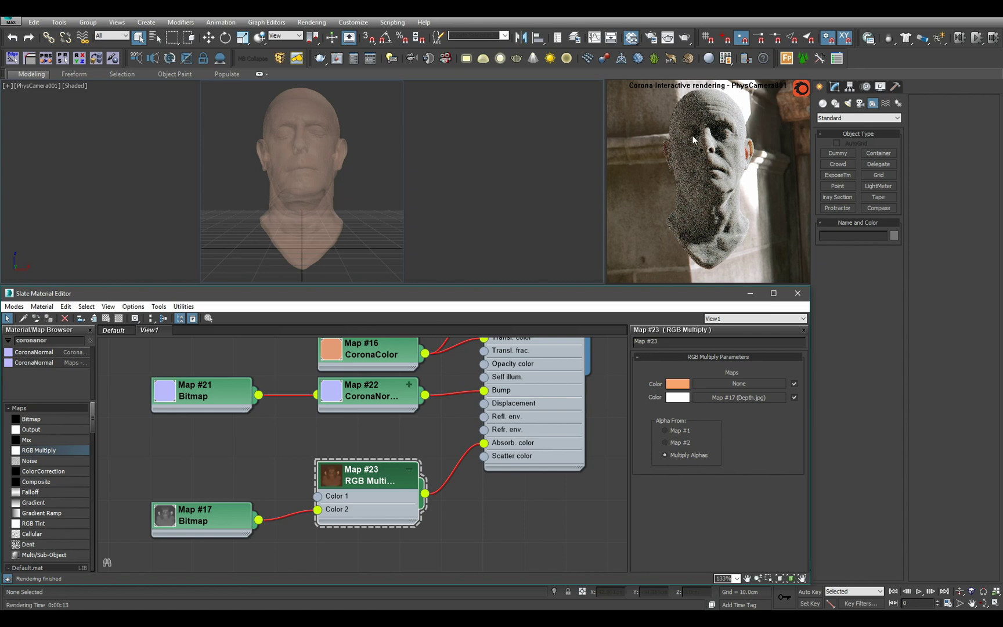
click(677, 384)
drag(372, 115, 402, 119)
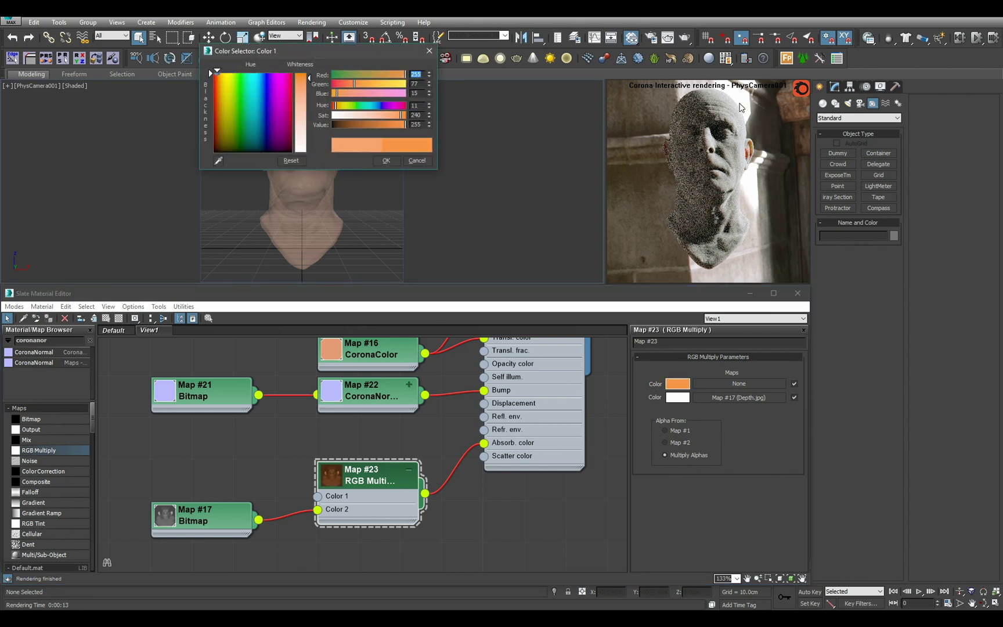
click(386, 161)
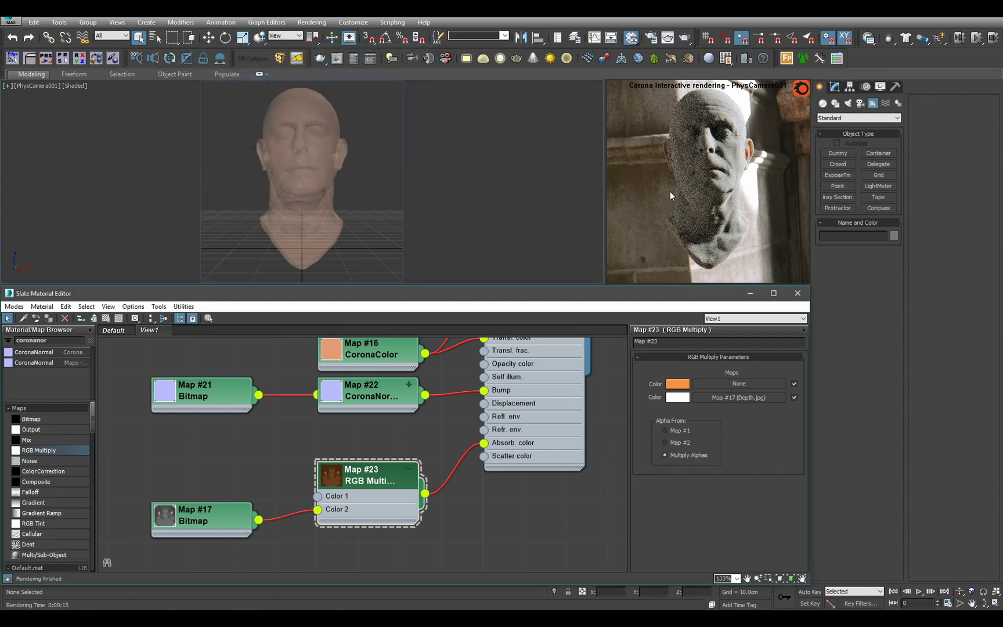
double_click(225, 520)
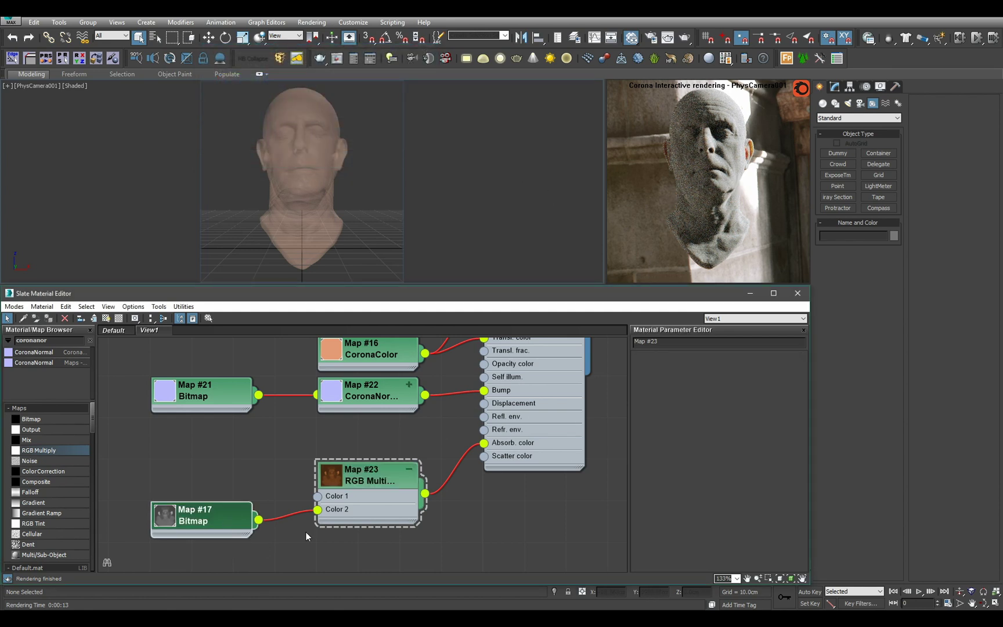
scroll(718, 487, down, 3)
click(738, 566)
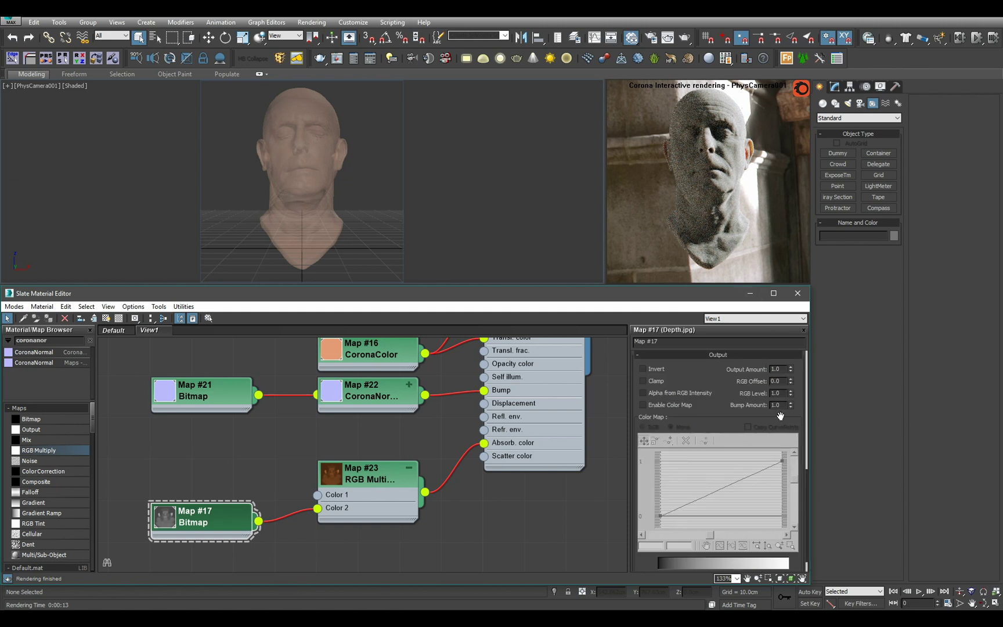
double_click(564, 412)
double_click(233, 515)
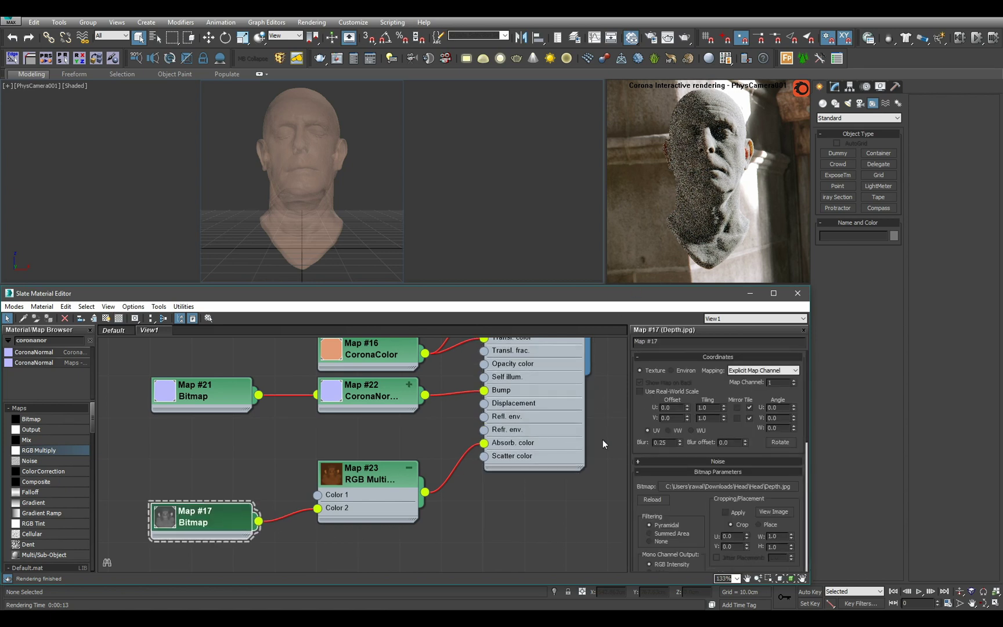
- Set the Skin material's absorption distance to 0.7 cm
double_click(534, 441)
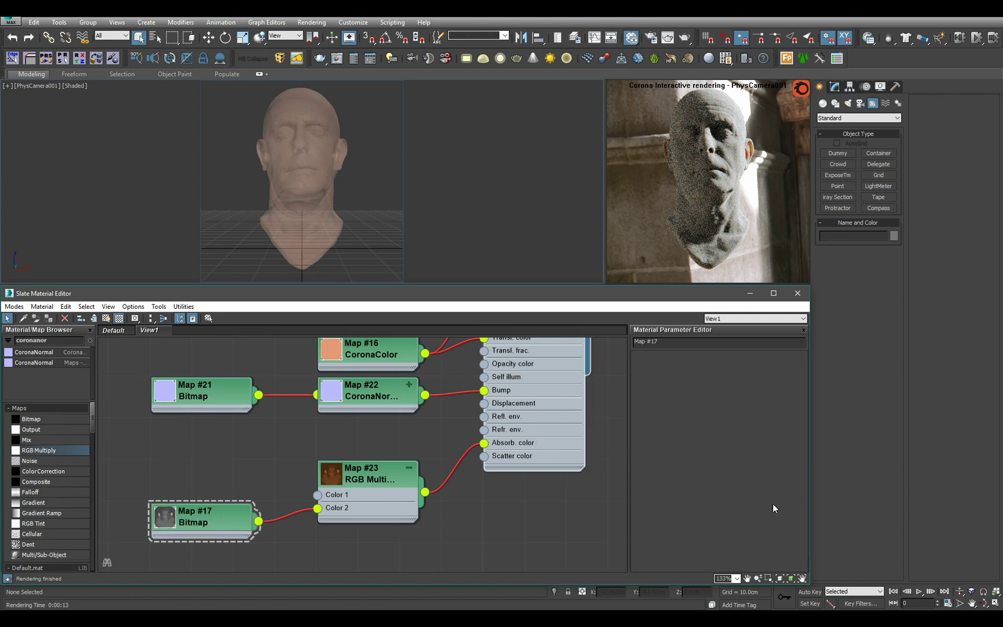
scroll(766, 509, down, 1)
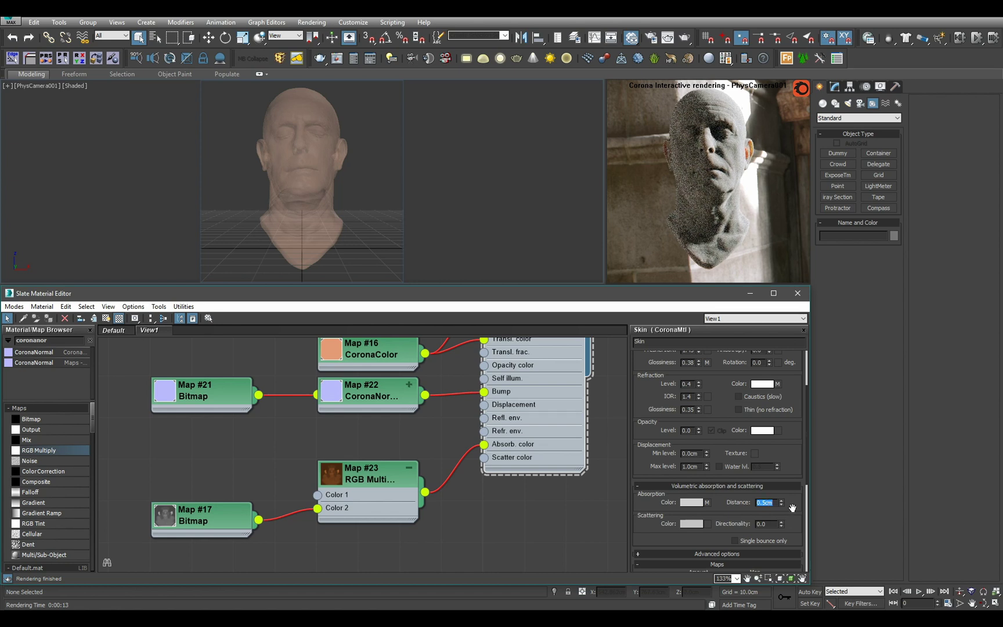
text(1)
key(Return)
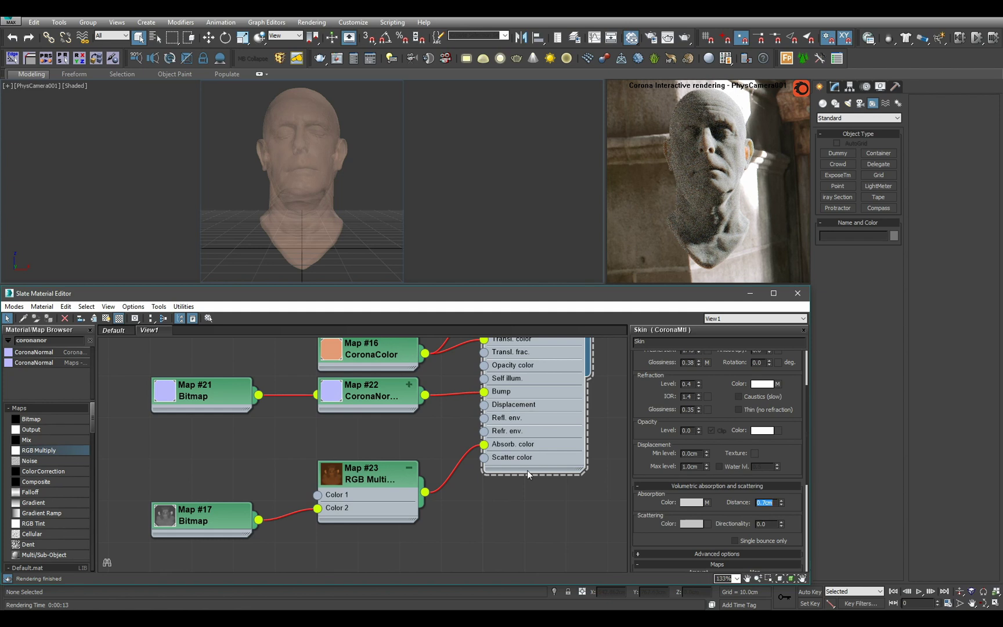
- Connect the CoronaColor map to the Skin material's Scatter color and set the opacity level to 1.0
scroll(554, 430, down, 3)
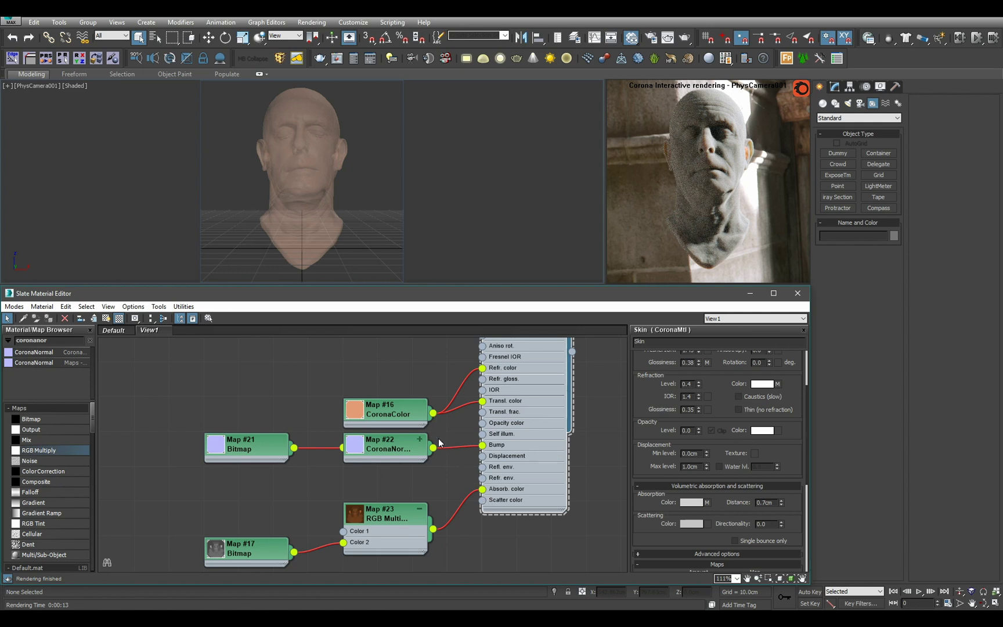
drag(433, 413, 487, 507)
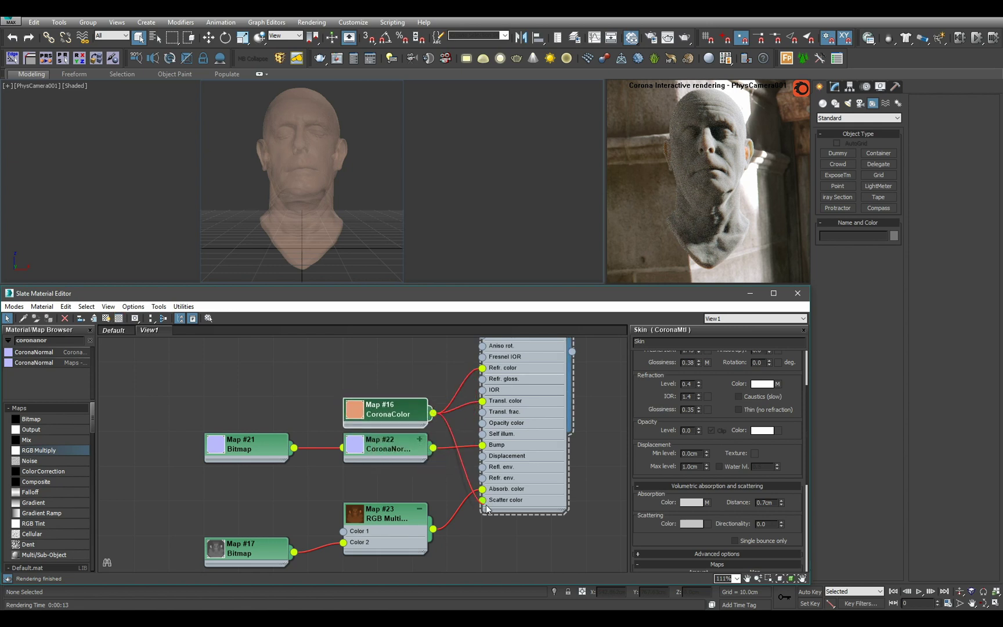
click(528, 472)
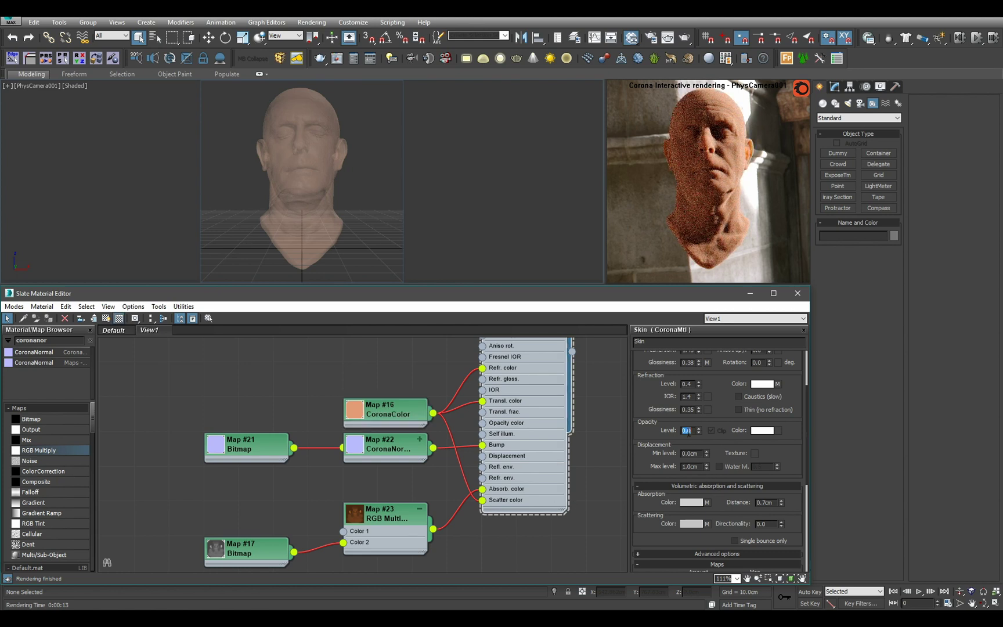
key(Return)
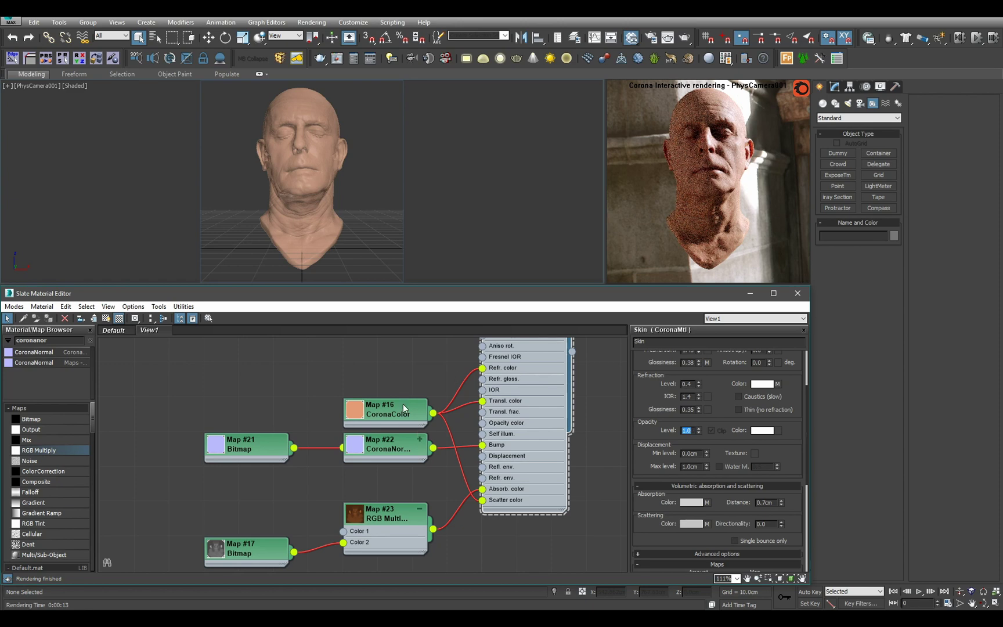
- Rotate the environment lighting by setting the Enviro bitmap's U offset to 2.7
middle_drag(402, 398, 363, 537)
middle_drag(381, 412, 439, 543)
scroll(416, 403, down, 1)
double_click(518, 345)
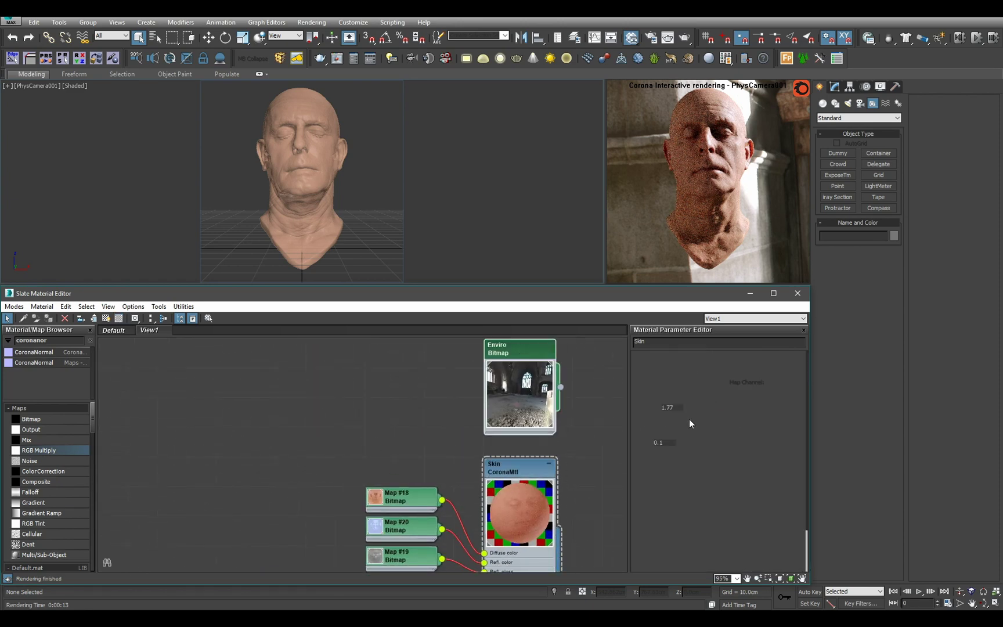
double_click(511, 349)
drag(687, 407, 678, 359)
- Render the camera view, restrict it to a region over the mouth and chin, and stop the render
click(448, 244)
key(shift+q)
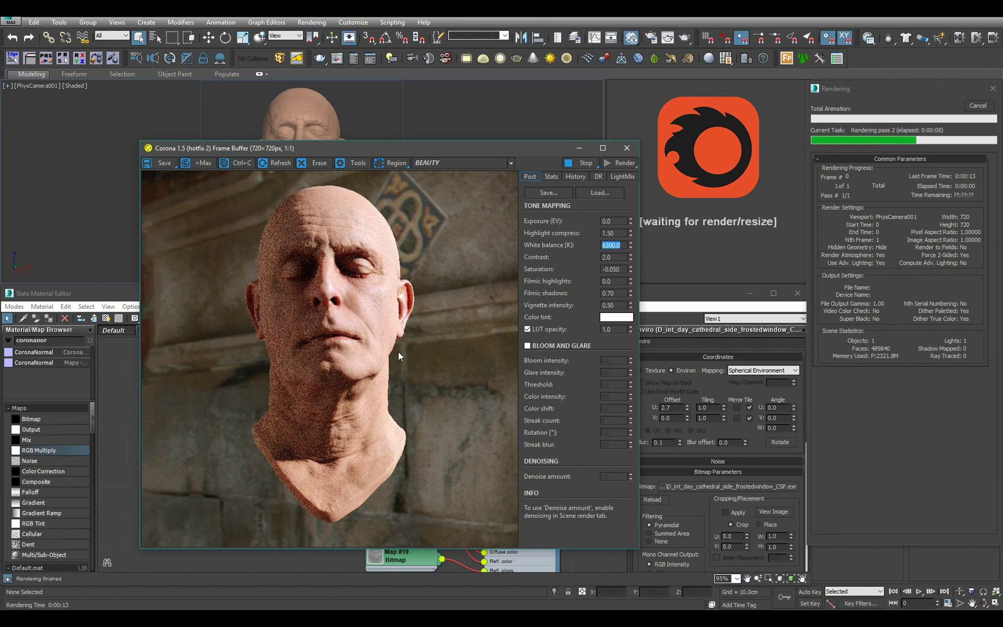
click(395, 163)
mouse_move(381, 260)
mouse_down()
mouse_move(423, 363)
mouse_move(272, 337)
mouse_move(355, 390)
mouse_up()
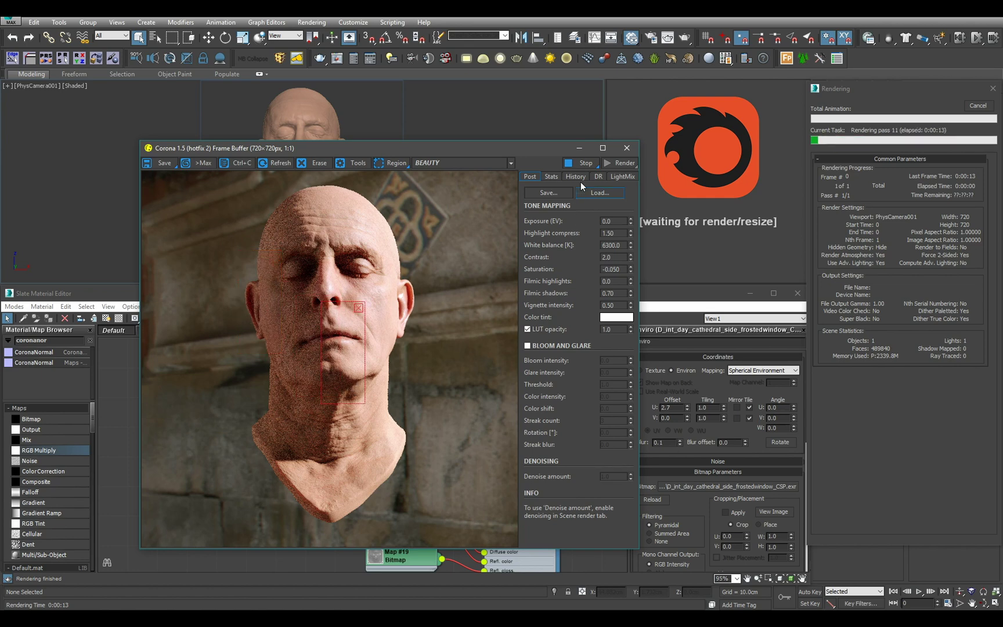
click(588, 164)
click(580, 149)
- Set a map amount of the Skin material to 0.7 and restart the interactive rendering
middle_drag(458, 470, 457, 334)
middle_drag(441, 434, 441, 369)
double_click(546, 457)
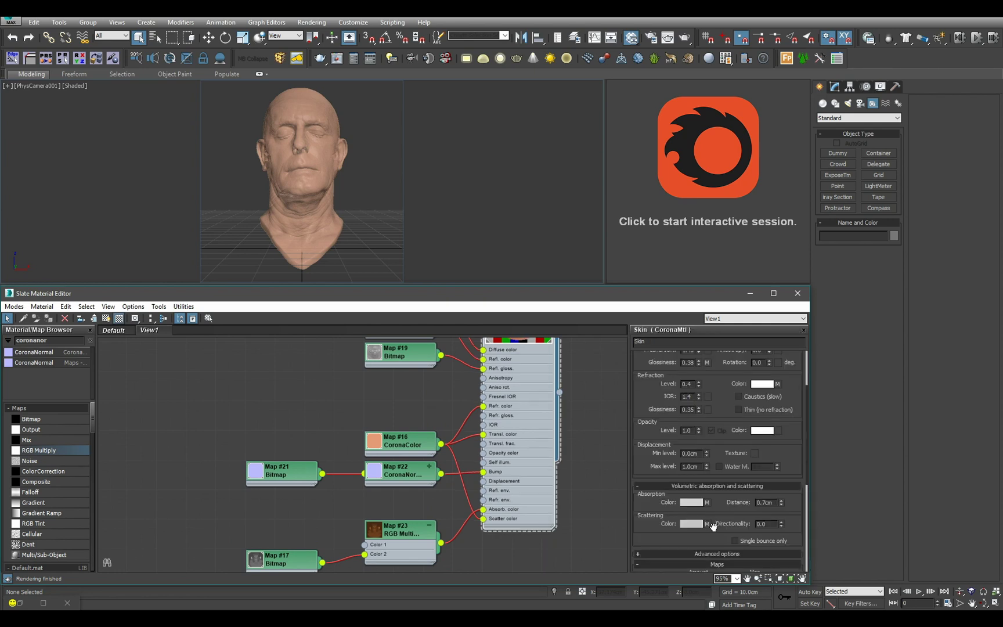
scroll(714, 525, down, 4)
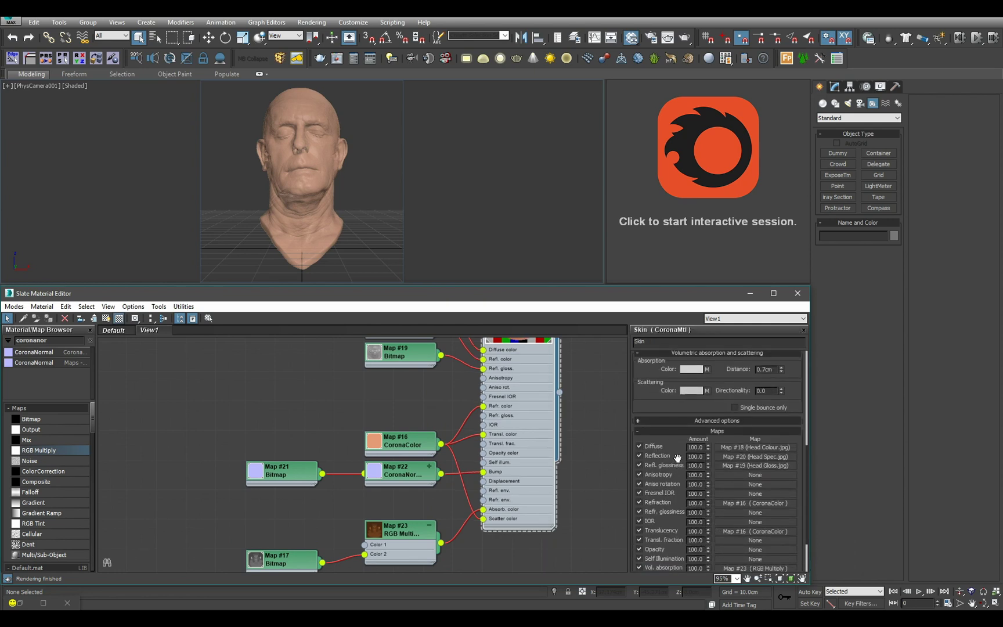
scroll(666, 370, down, 4)
text(0.7)
key(Return)
middle_drag(504, 458, 497, 476)
click(705, 256)
- Set the saturation of the CoronaColor map's solid color to 160
double_click(402, 470)
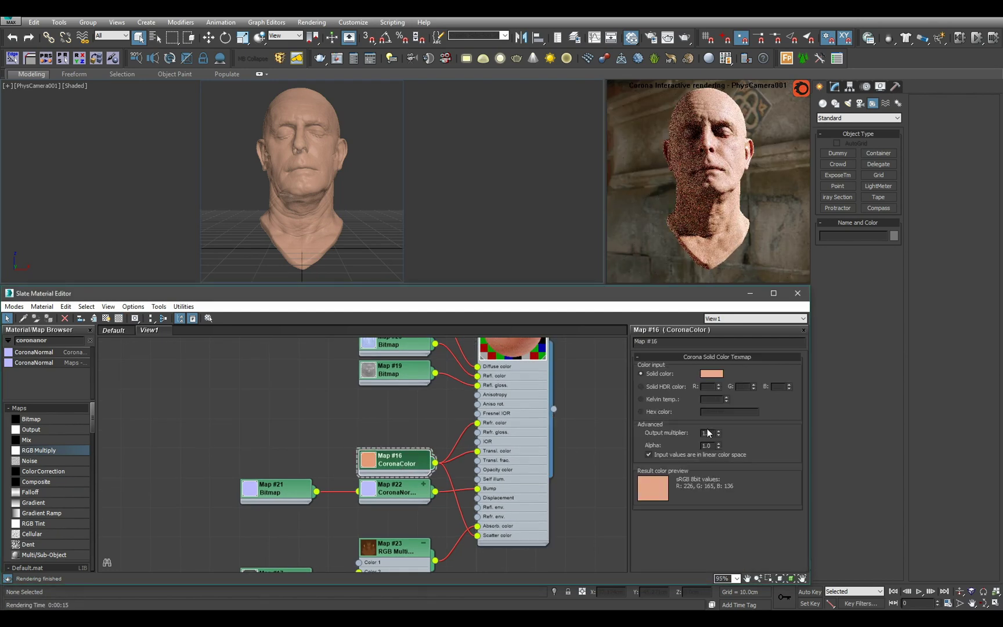
click(713, 373)
double_click(417, 114)
text(160)
key(Return)
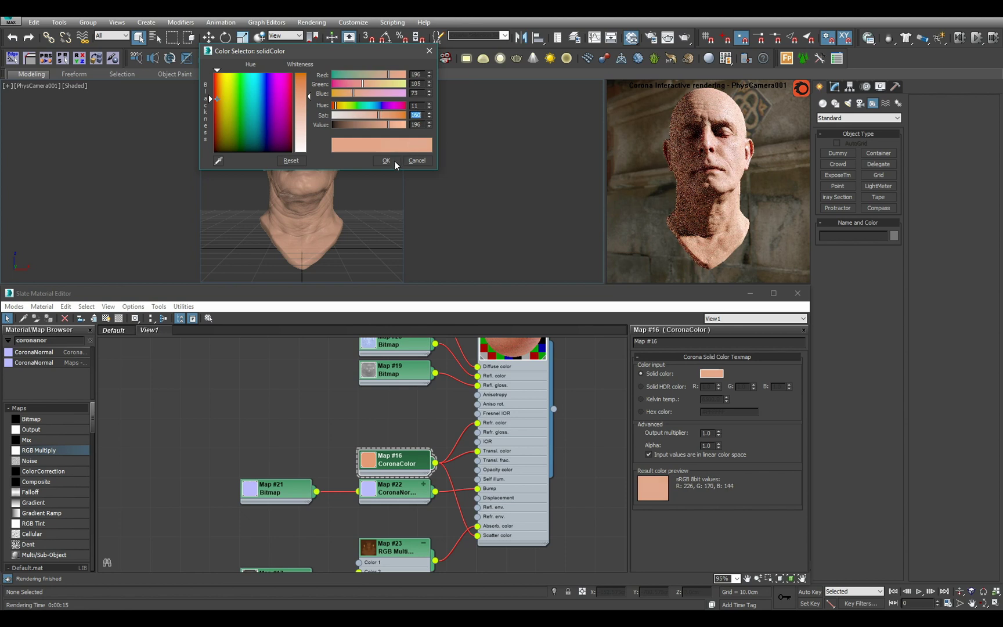
click(386, 161)
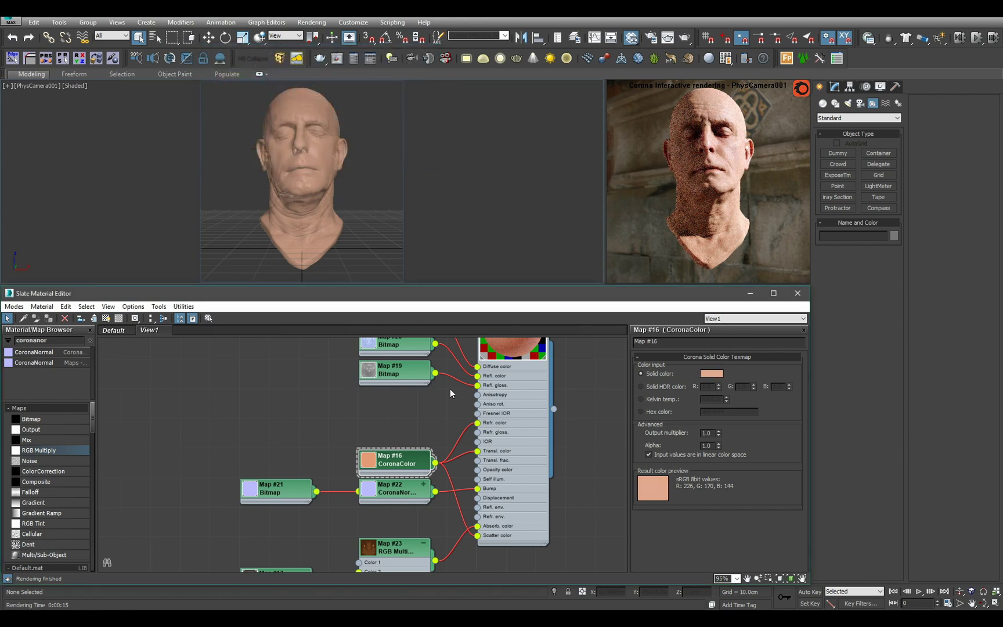
- Load ext_day_cruisedeck_sunbehindcloud_CSP.exr into the Enviro bitmap and set its U offset to 2.74
middle_drag(450, 389, 416, 572)
double_click(525, 478)
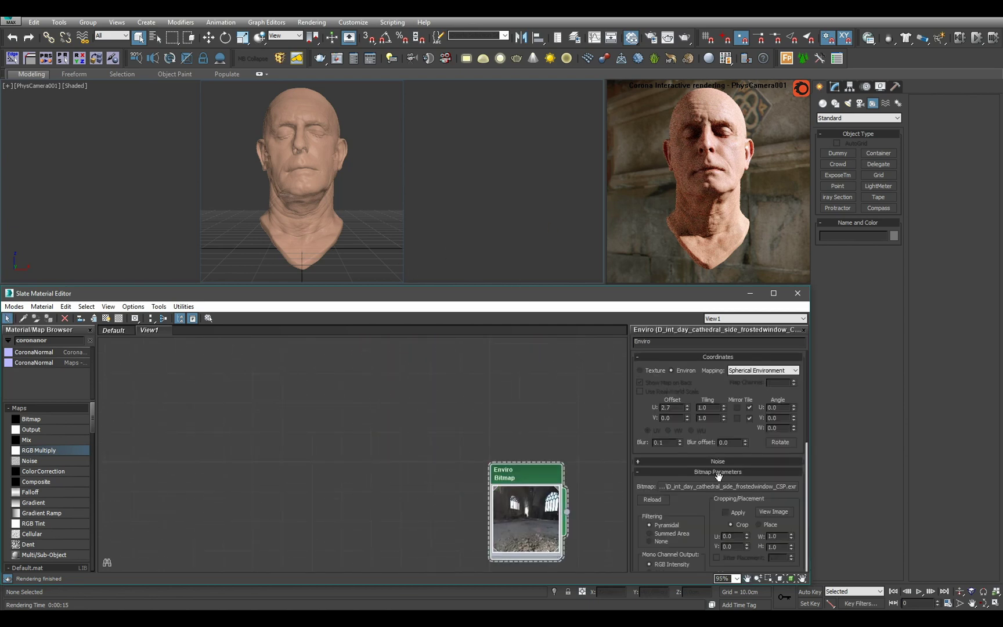
click(720, 486)
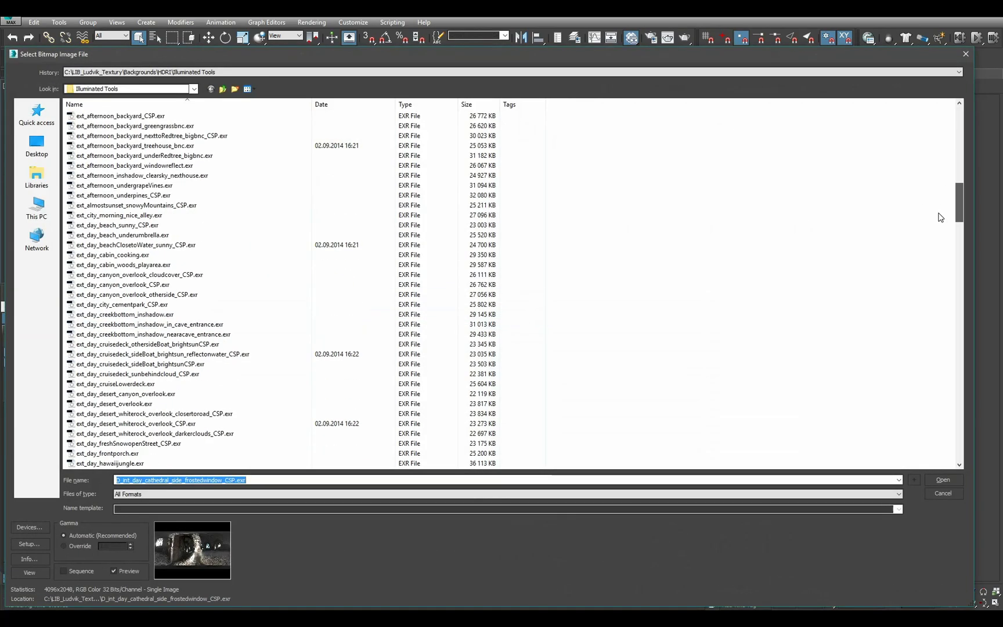
scroll(938, 222, down, 1)
double_click(222, 286)
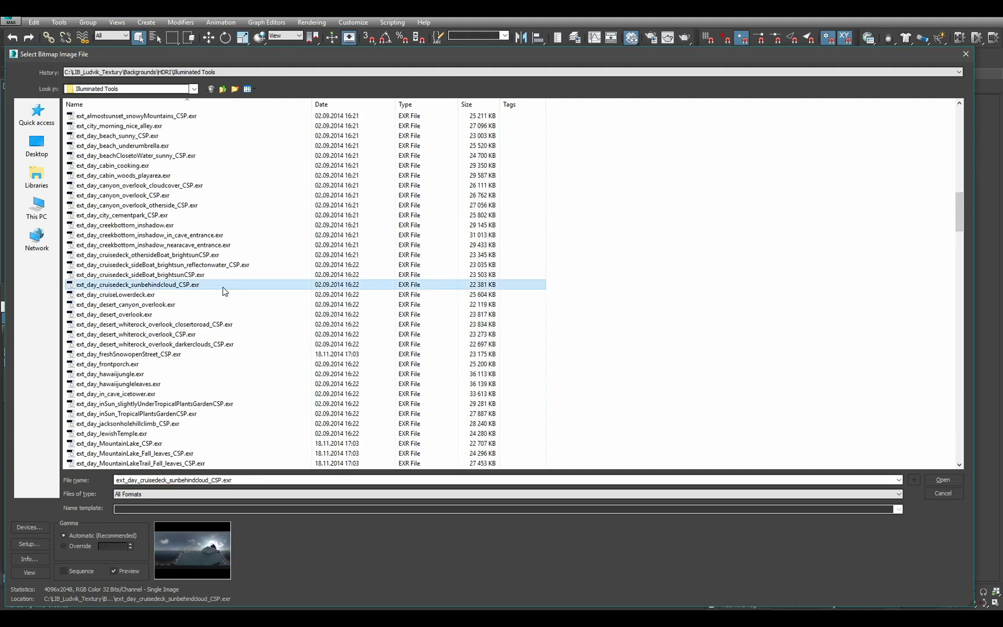
click(201, 236)
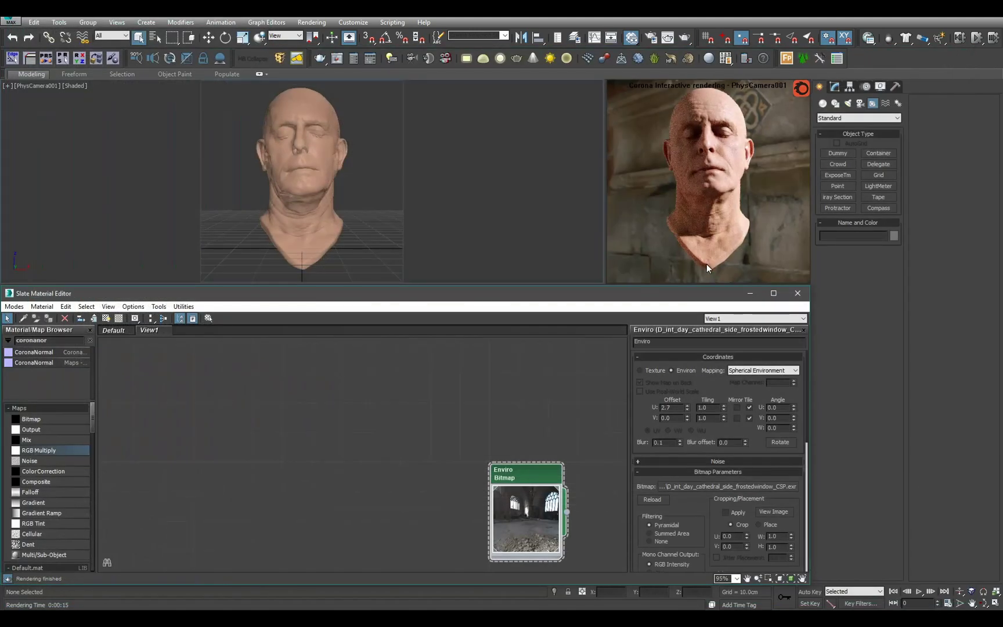
middle_drag(547, 419, 497, 400)
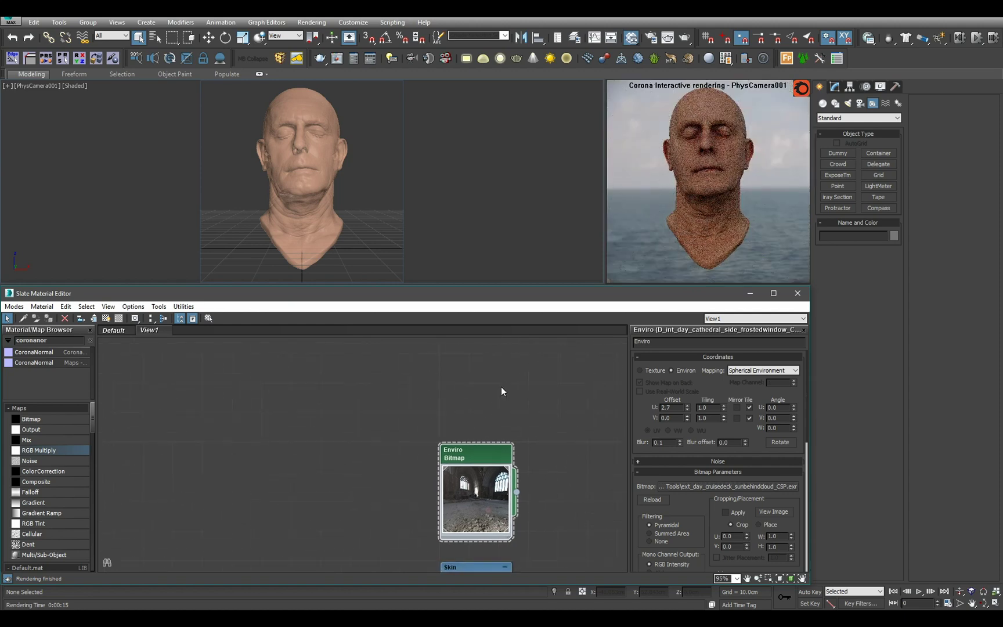
drag(688, 400, 681, 409)
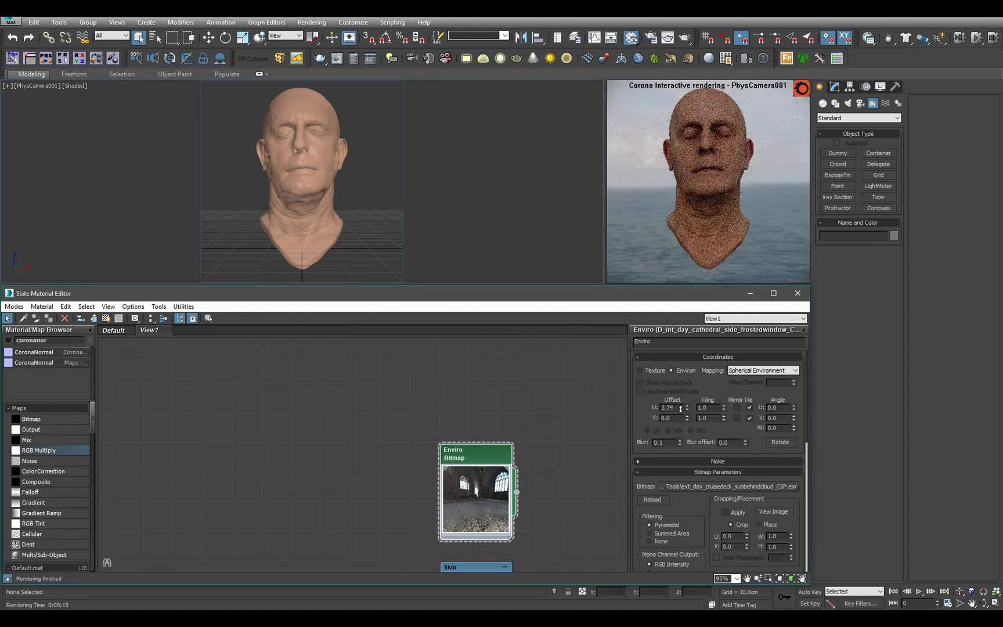
- Replace the Enviro bitmap's image with ext_morning_sideofHouse_lotsofbnc_CSP.exr and adjust its U offset
click(694, 486)
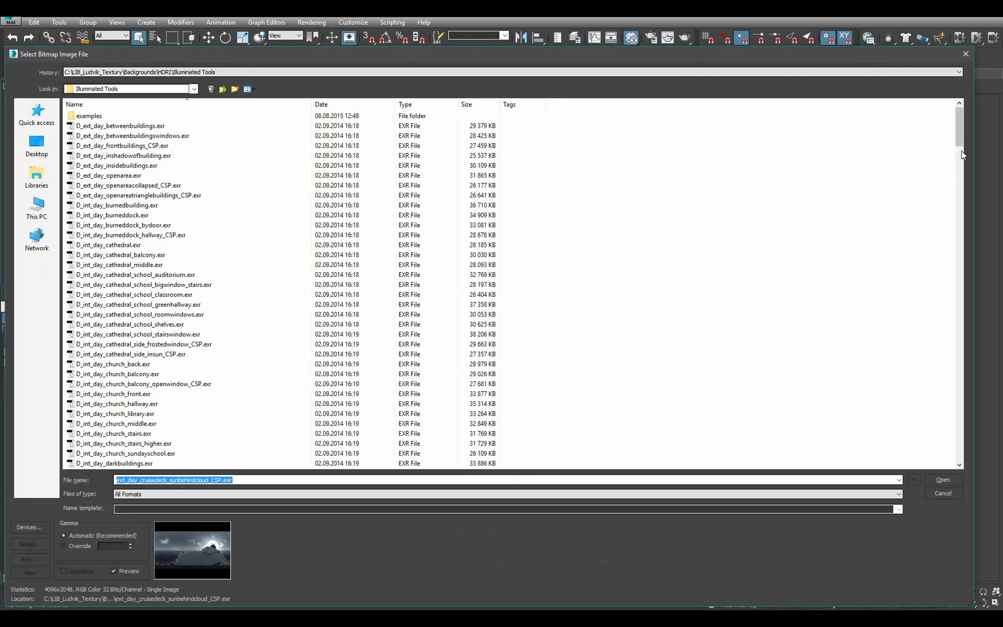
click(162, 285)
double_click(162, 285)
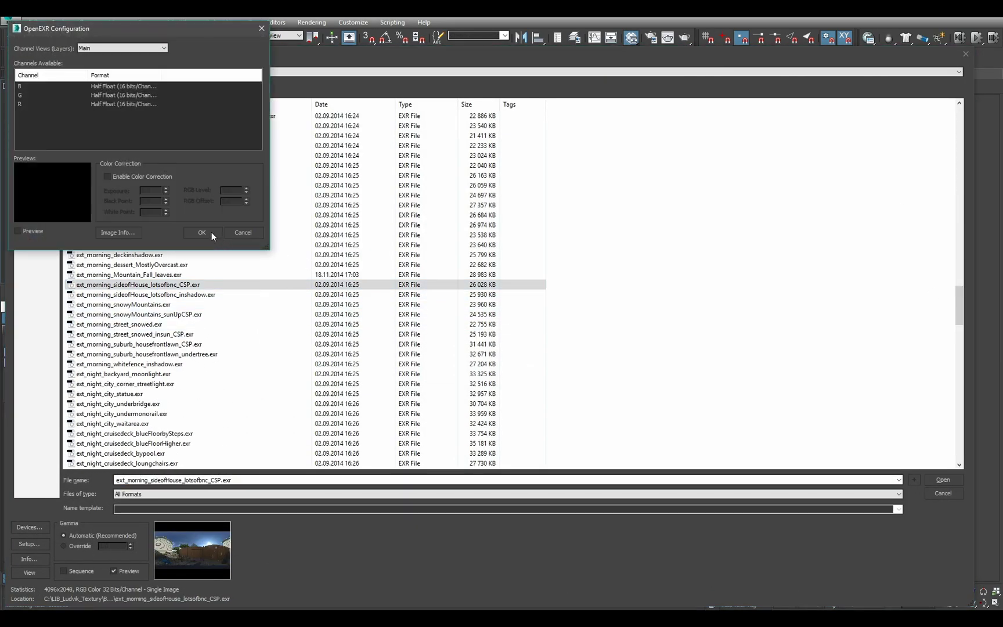
click(211, 232)
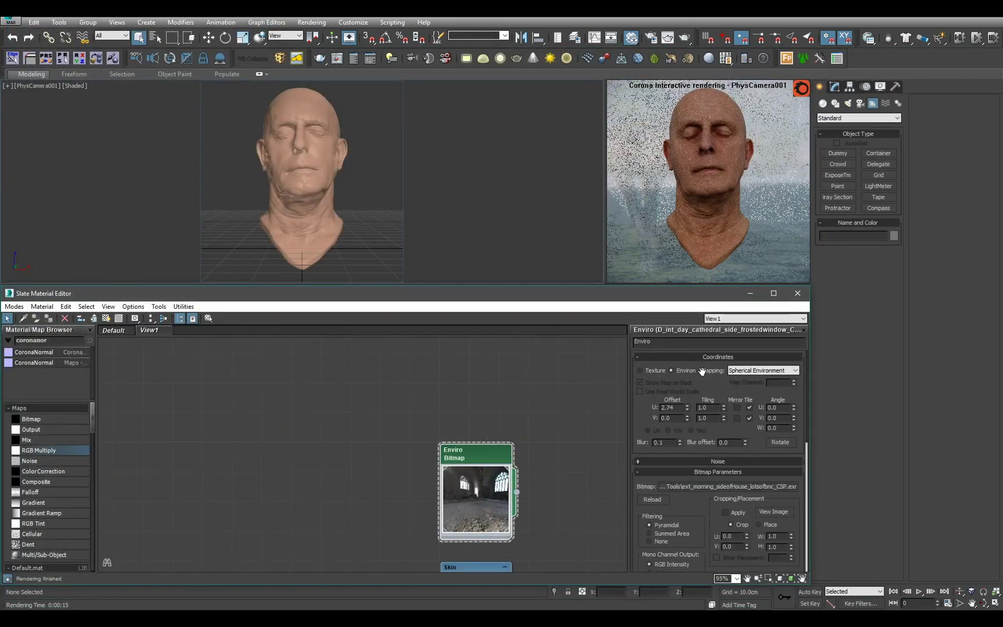
drag(689, 408, 691, 399)
drag(713, 503, 713, 408)
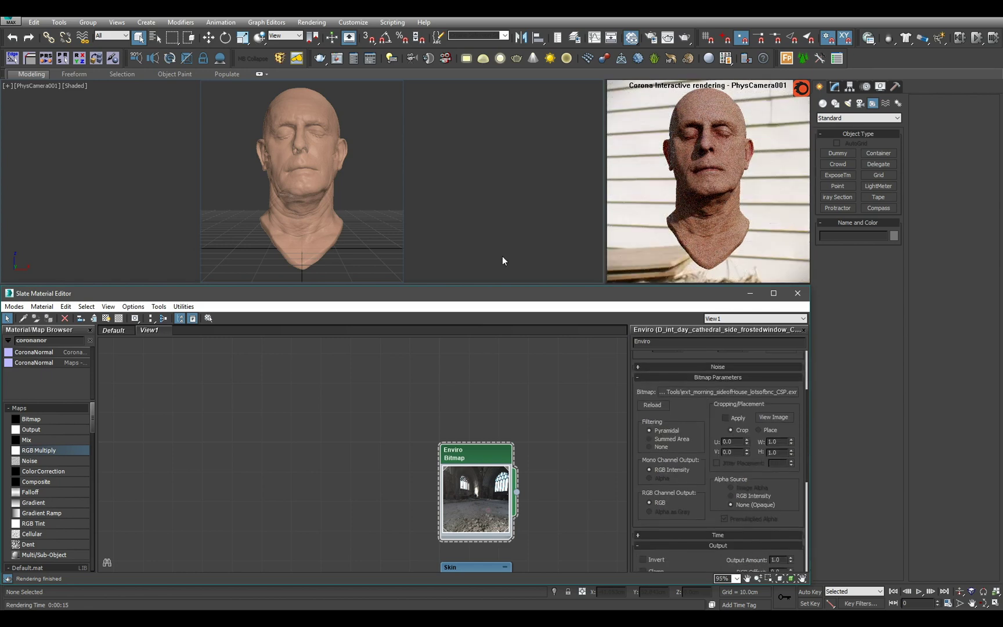
- Render the camera view with the exposure set to 1.0 EV, stop the render and close the frame buffer
click(488, 236)
key(shift+q)
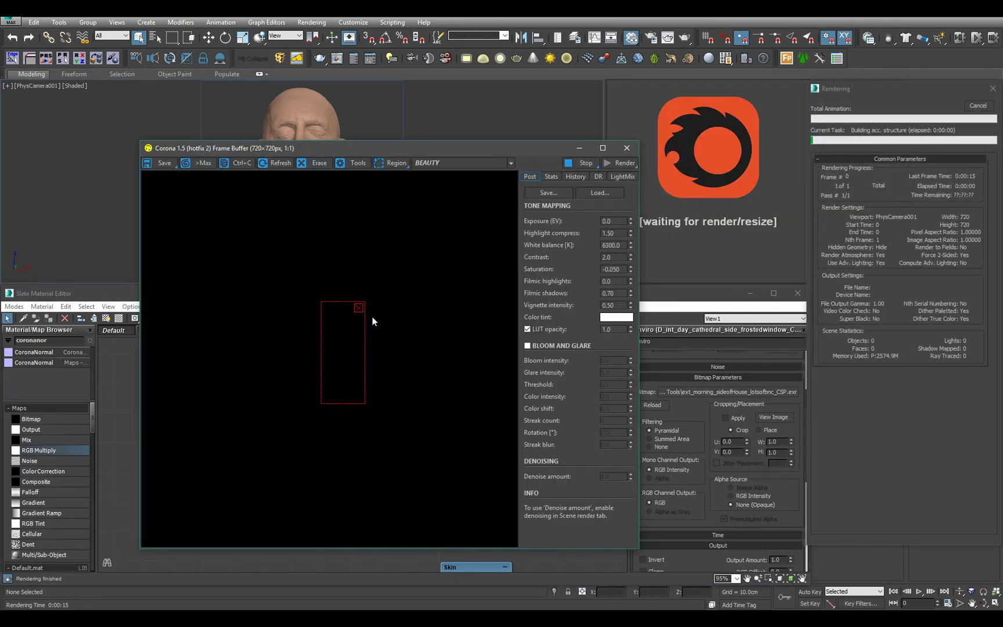
double_click(607, 221)
text(1)
key(Return)
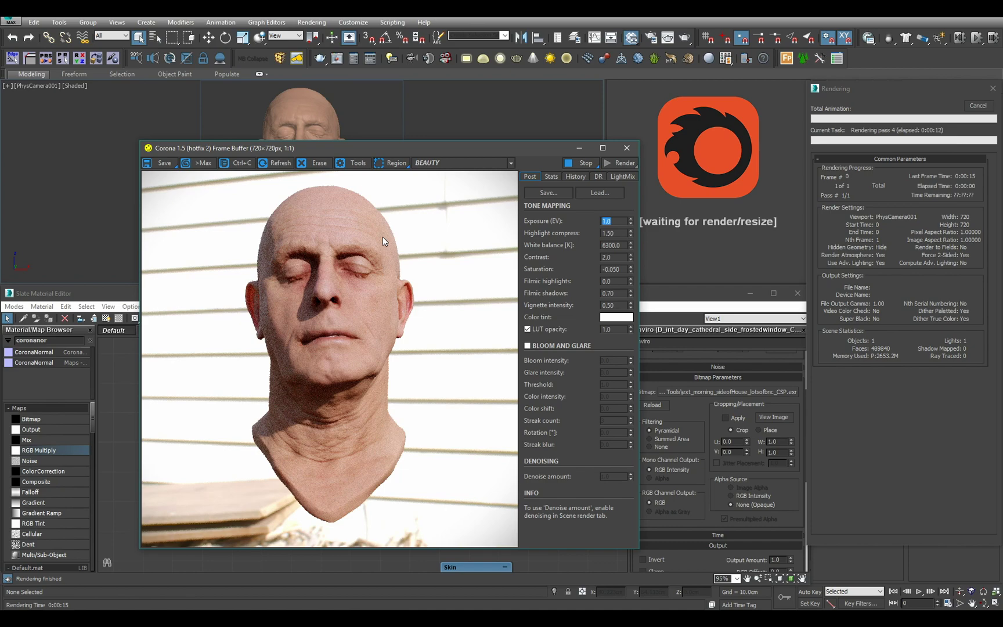
click(586, 164)
click(627, 147)
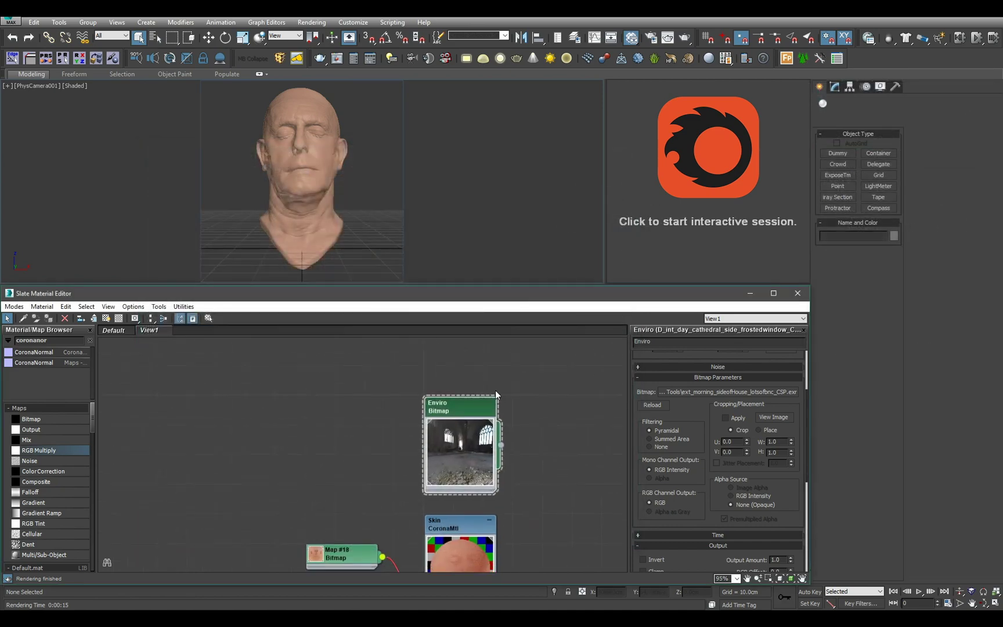
- Replace the Enviro bitmap's image with ext_morning_citystreet_intersect_insun_CSP.exr
click(729, 392)
click(959, 307)
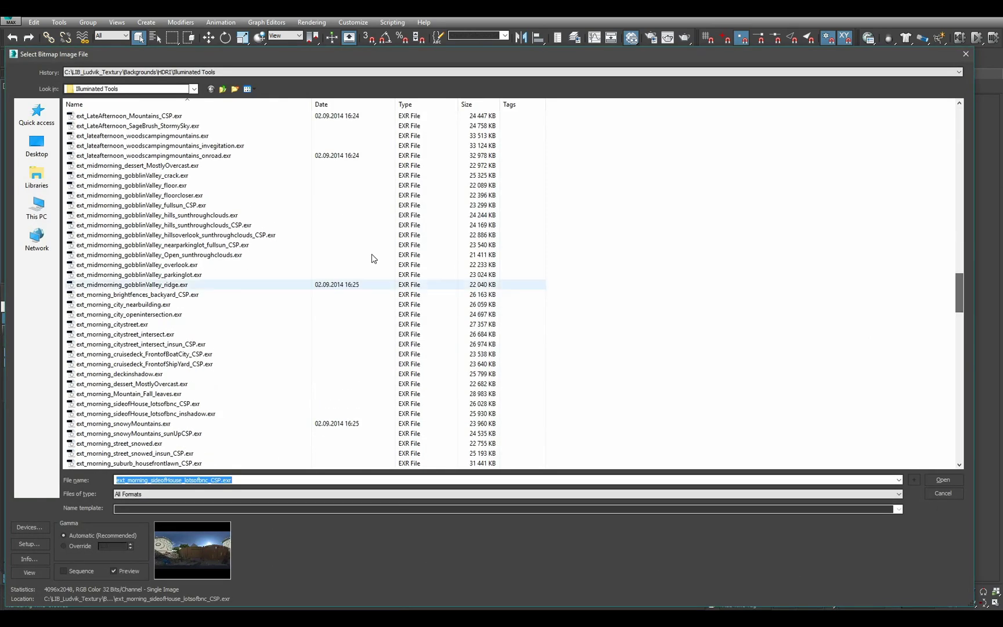
click(196, 345)
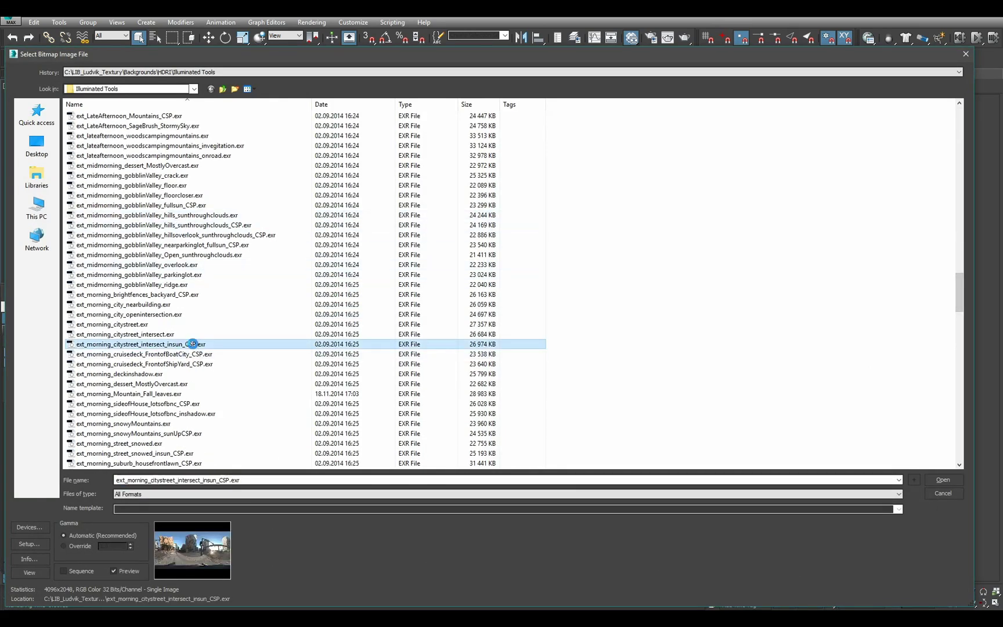
double_click(196, 345)
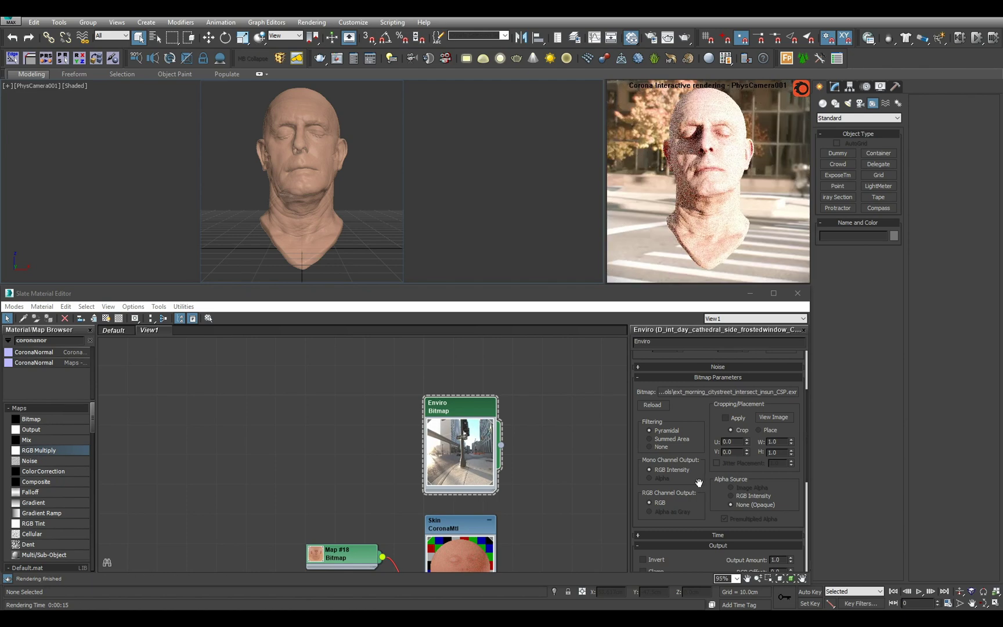
- Set the Enviro bitmap's output RGB Level to 1.0 and its U offset to 4.05
scroll(716, 564, down, 3)
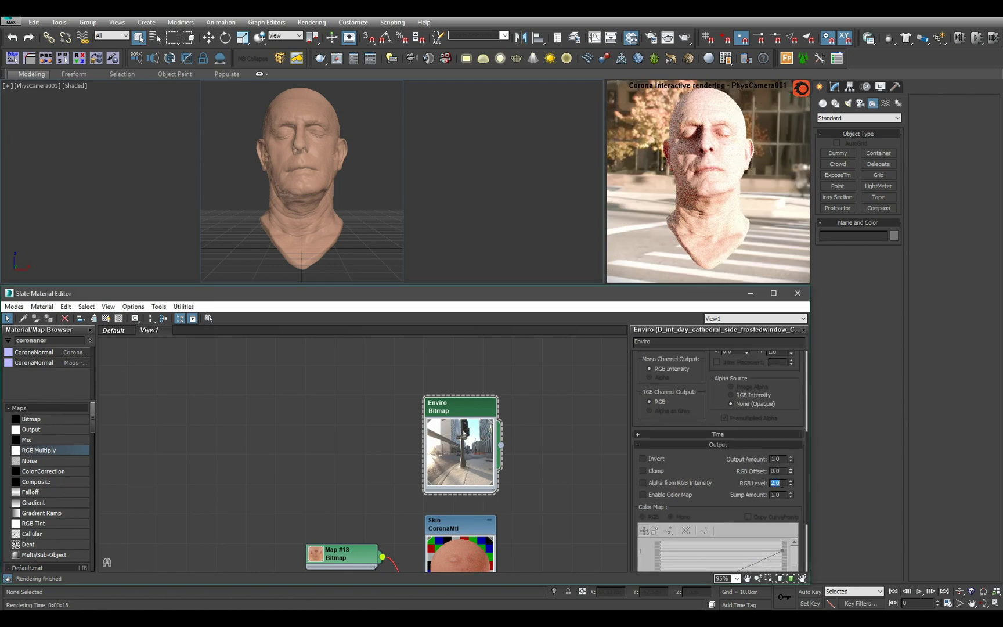
key(Return)
scroll(714, 386, up, 5)
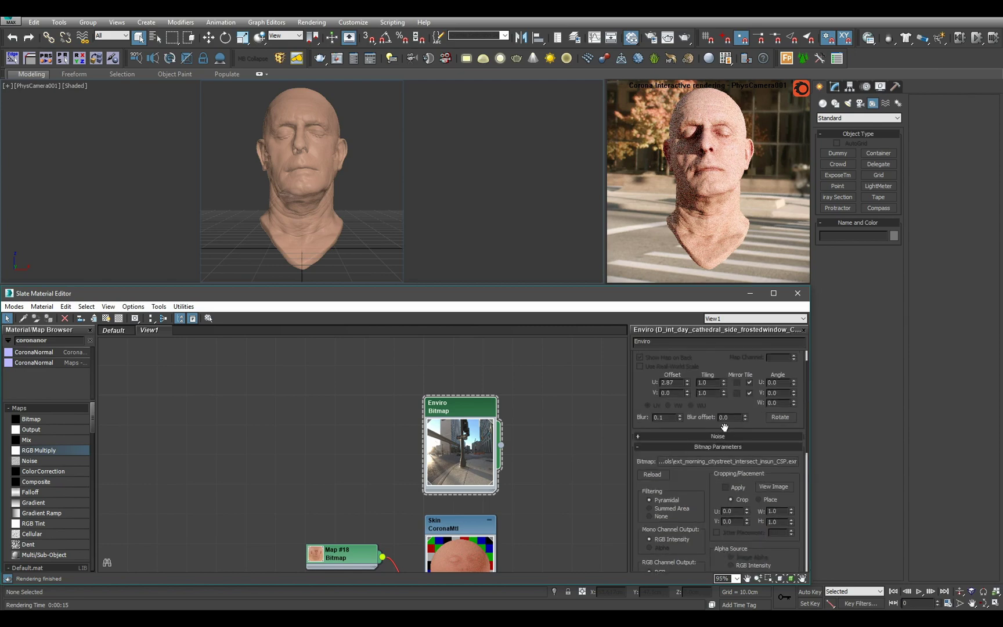
drag(687, 383, 688, 320)
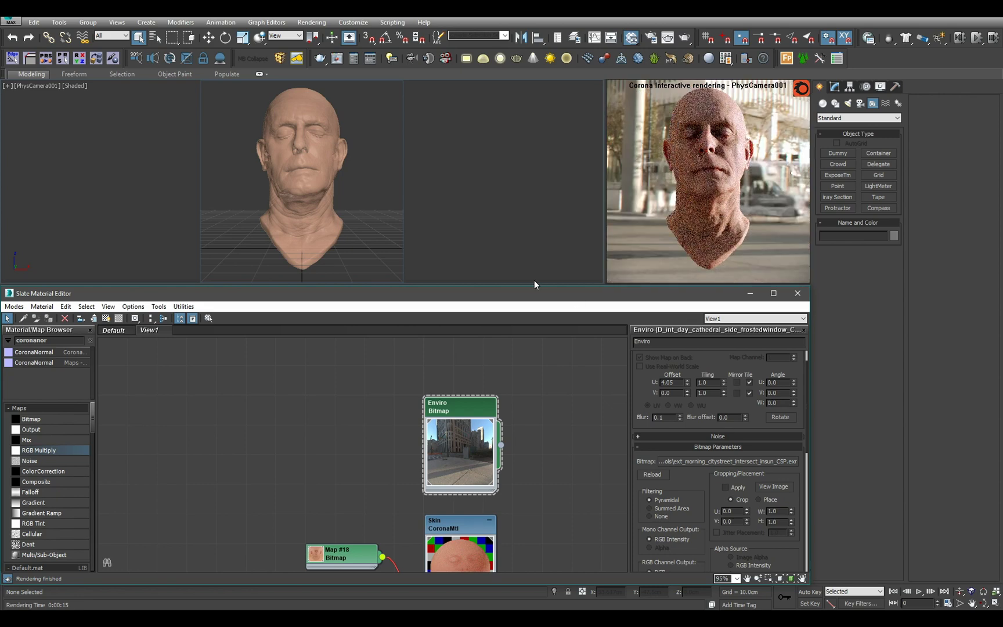
- Render the camera view under the city street environment, stop the render and close the frame buffer
click(500, 243)
key(shift+q)
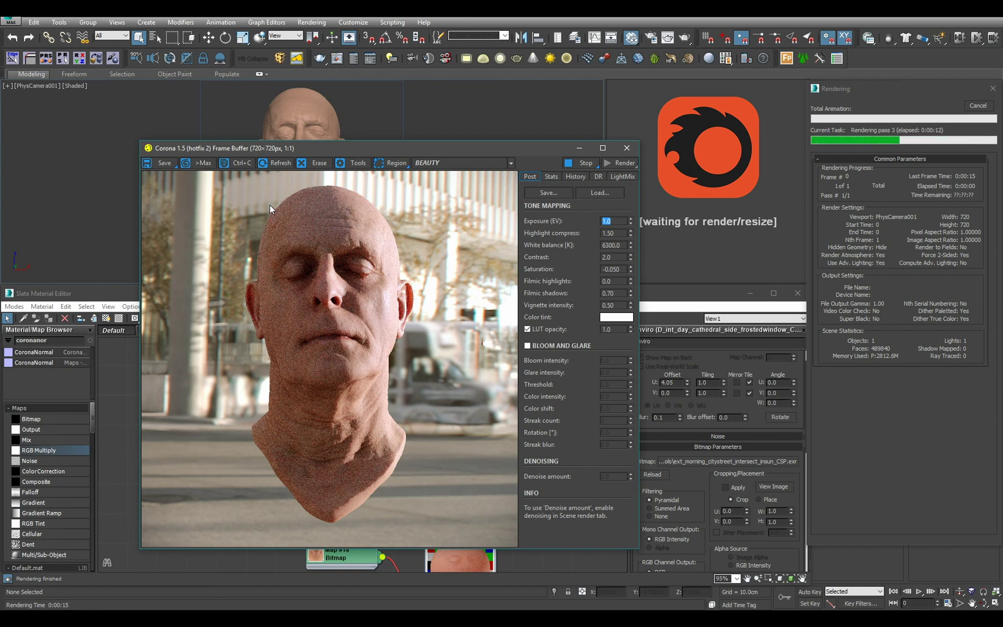
click(578, 167)
click(681, 166)
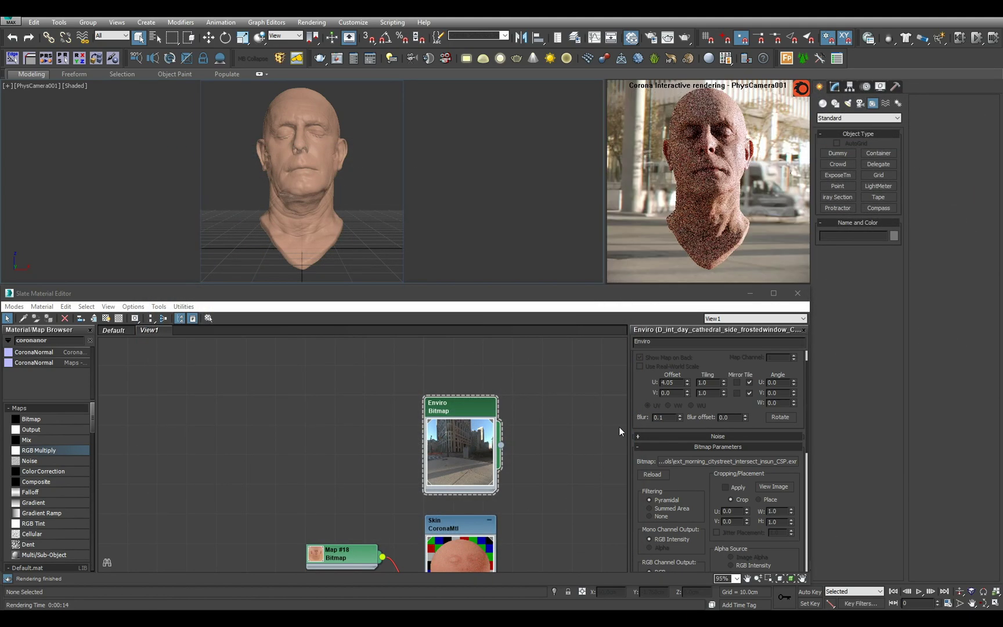
- Set the output RGB Level of the Head Gloss bitmap feeding reflection glossiness to 1.1
middle_drag(543, 469, 523, 370)
scroll(412, 447, up, 2)
middle_drag(477, 554, 496, 410)
scroll(472, 457, down, 1)
middle_drag(395, 438, 437, 447)
double_click(386, 397)
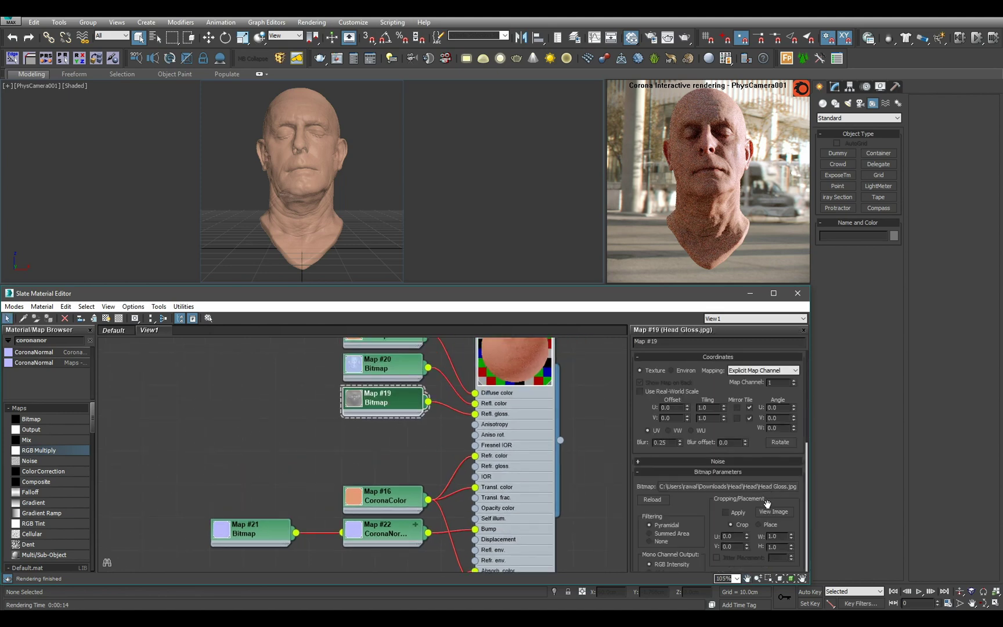
scroll(717, 516, down, 5)
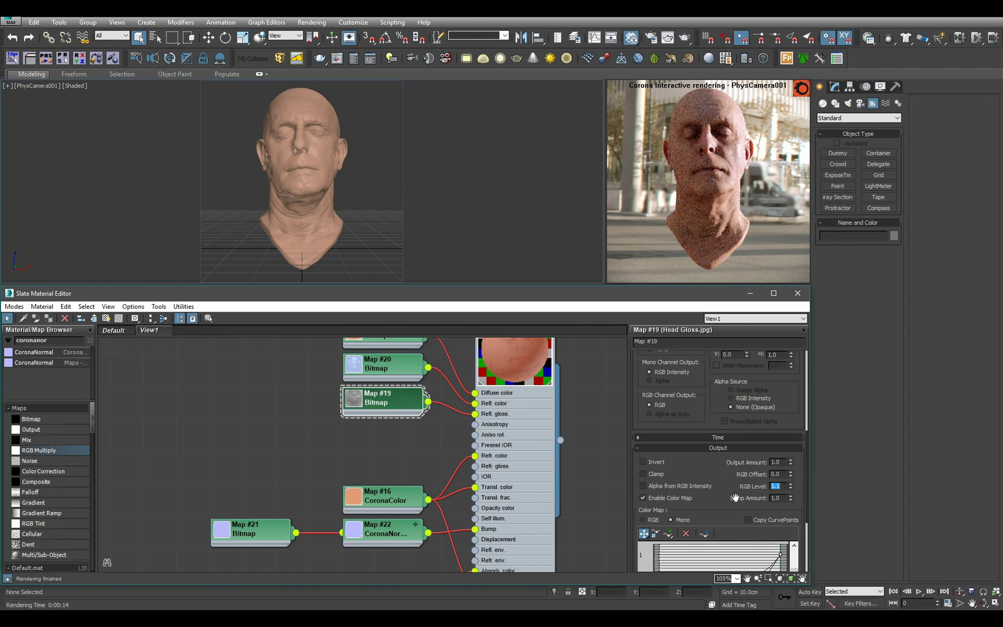
scroll(735, 497, up, 5)
- Set the Skin material's reflection Fresnel IOR to 1.5
double_click(509, 434)
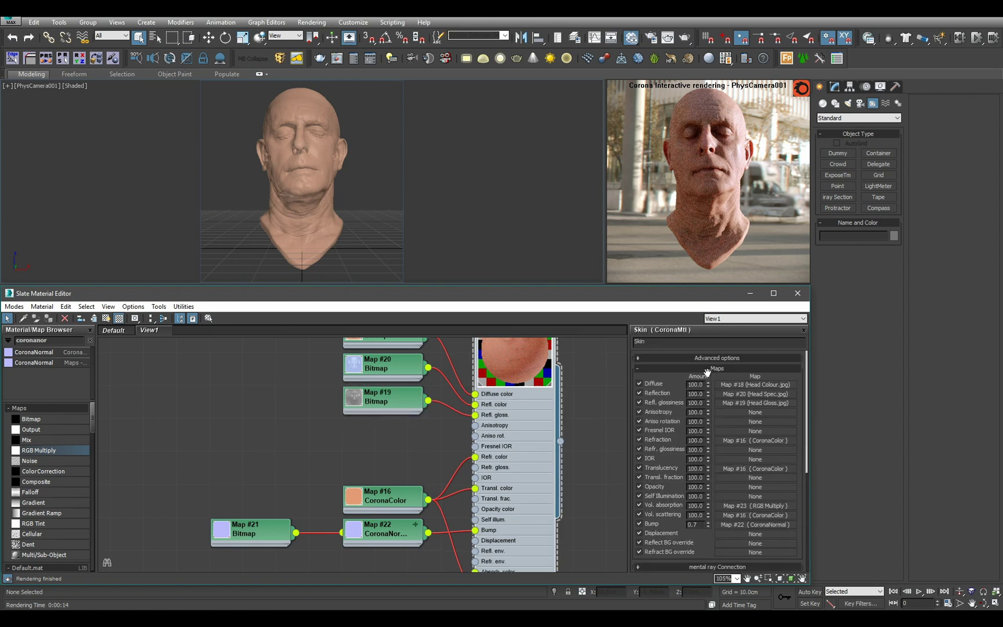
scroll(717, 429, up, 10)
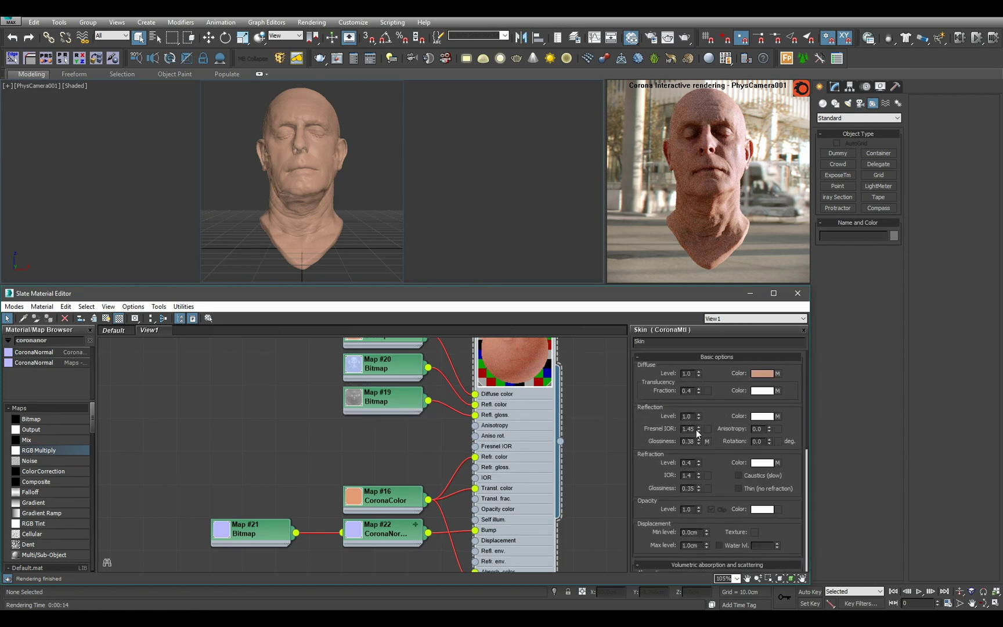
key(Return)
text(1.5)
key(Return)
- Rotate the city street environment by changing the Enviro bitmap's U offset to 4.93
middle_drag(485, 411, 500, 571)
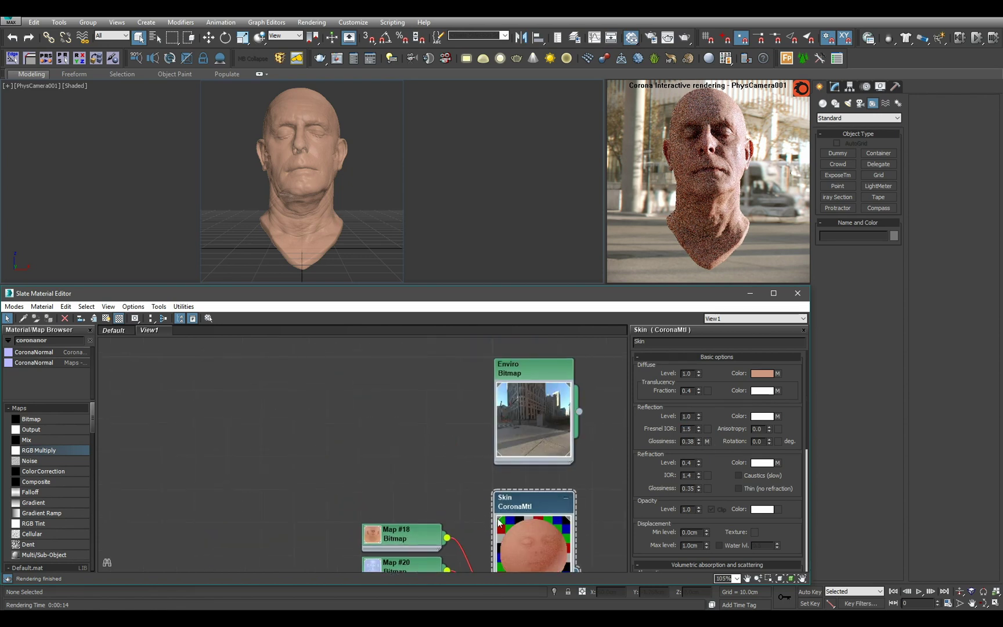
middle_drag(472, 466, 461, 531)
double_click(515, 436)
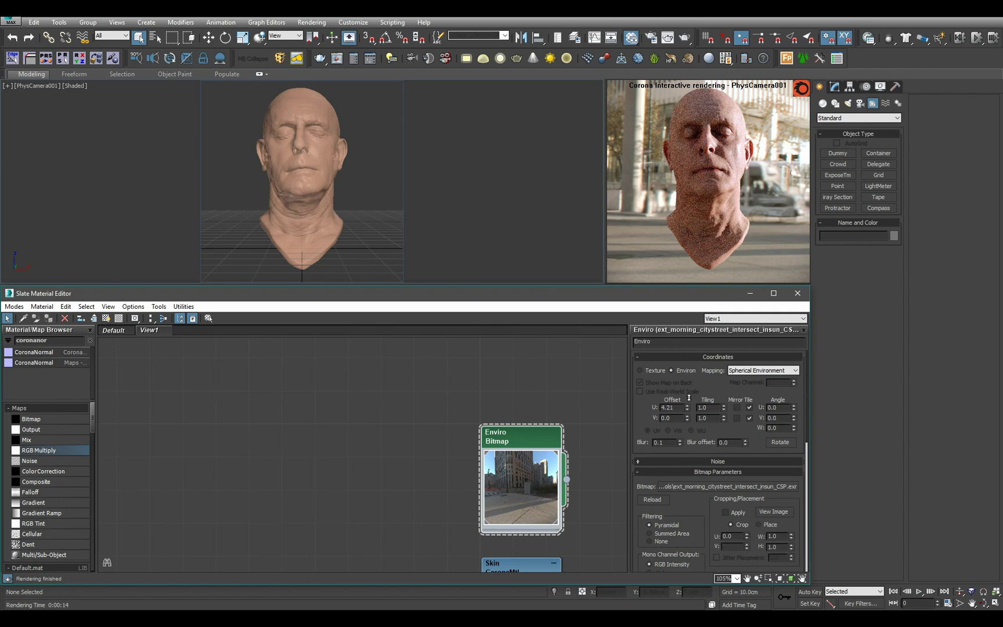
drag(690, 398, 691, 360)
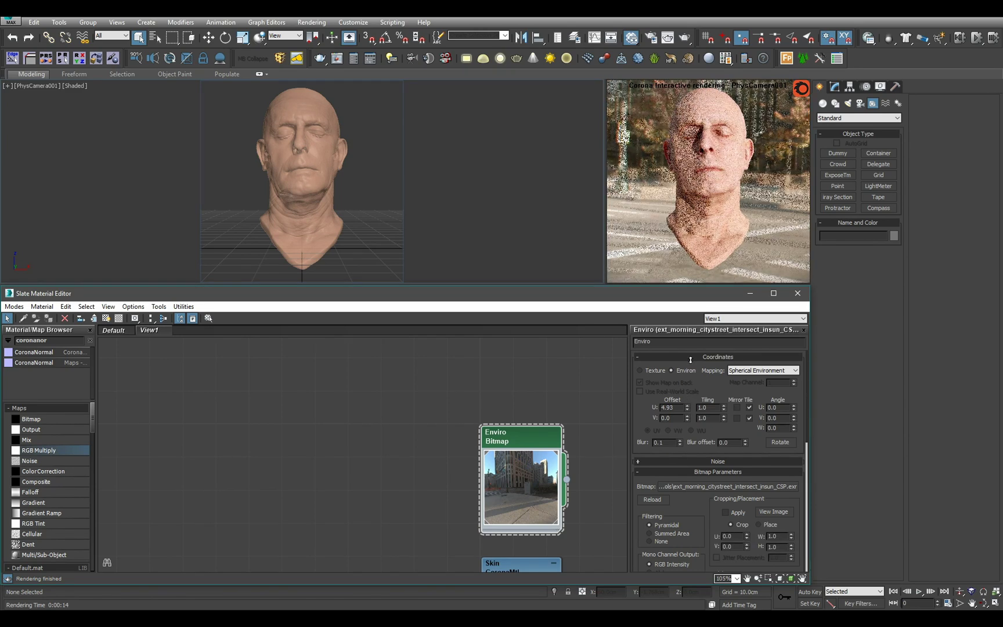
click(427, 191)
- Set the output RGB Level of the Head Gloss bitmap to 1.0
middle_drag(546, 494, 526, 340)
middle_drag(495, 503, 497, 389)
double_click(381, 407)
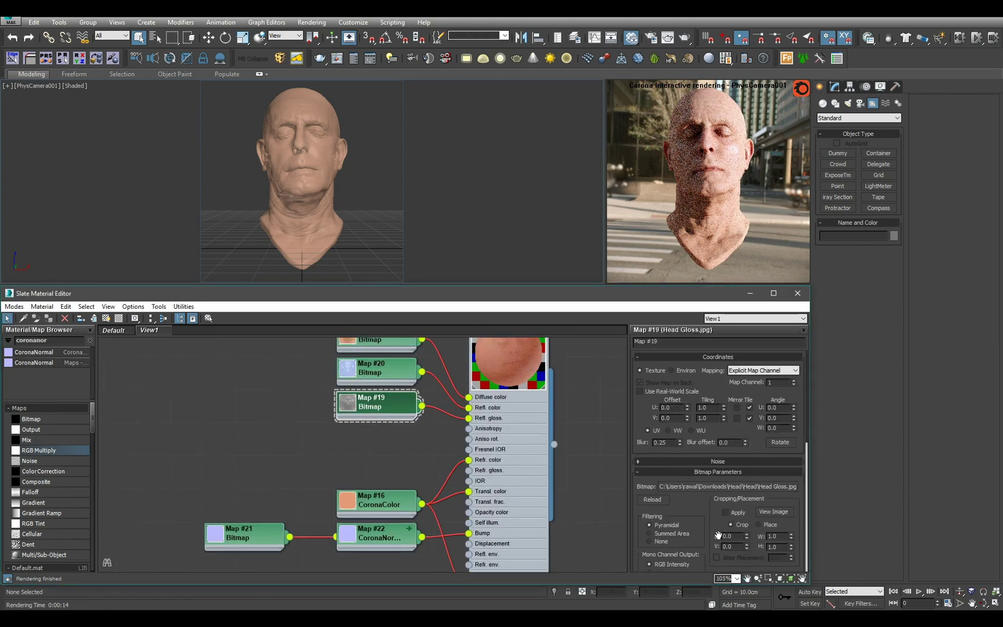
drag(712, 538, 704, 346)
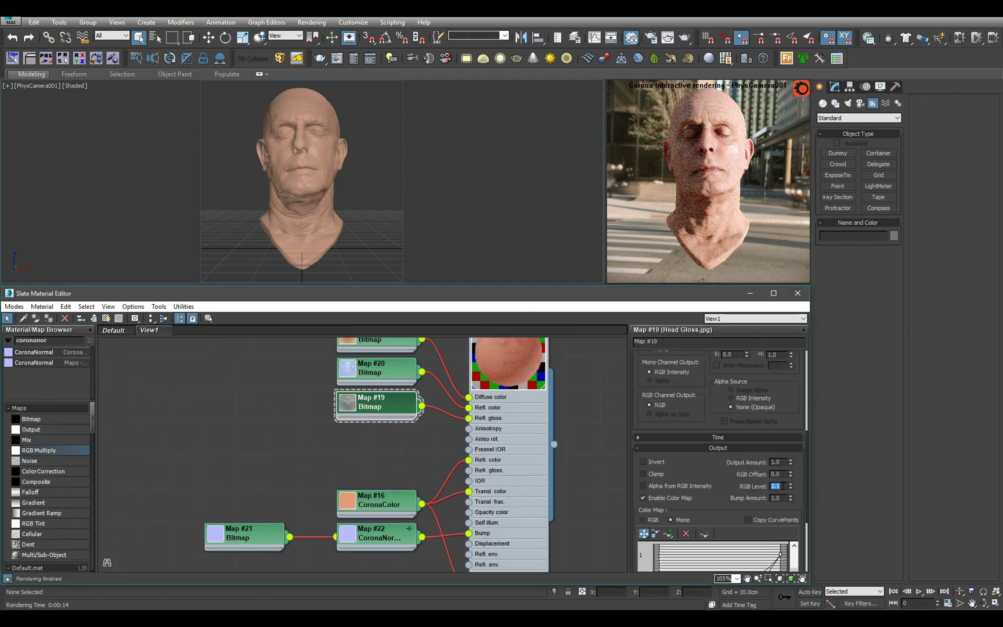
- Render the camera view, place a render region over the face, and end the render by closing the frame buffer
click(462, 200)
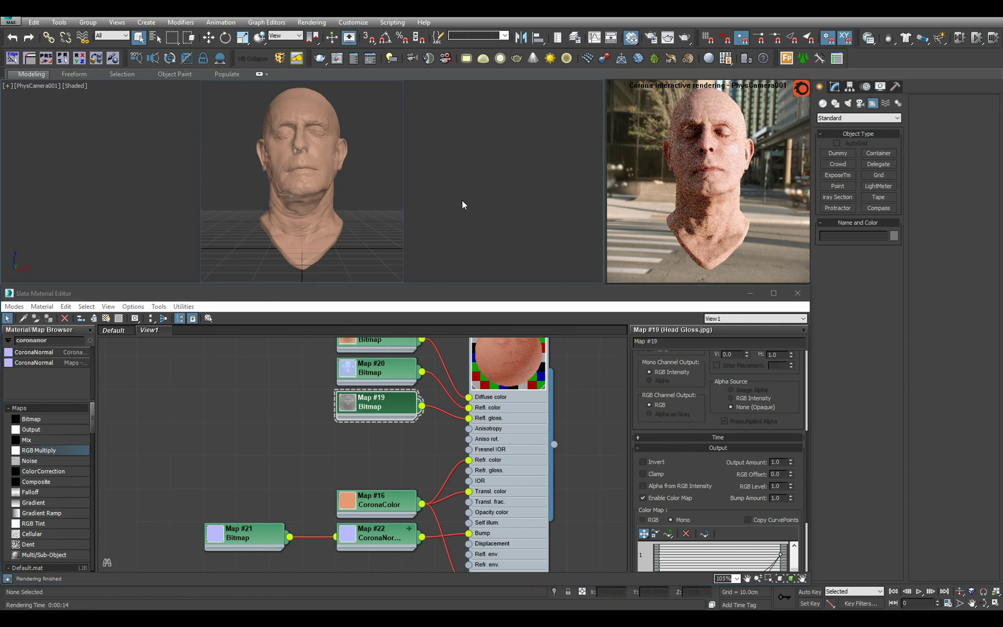
key(shift+q)
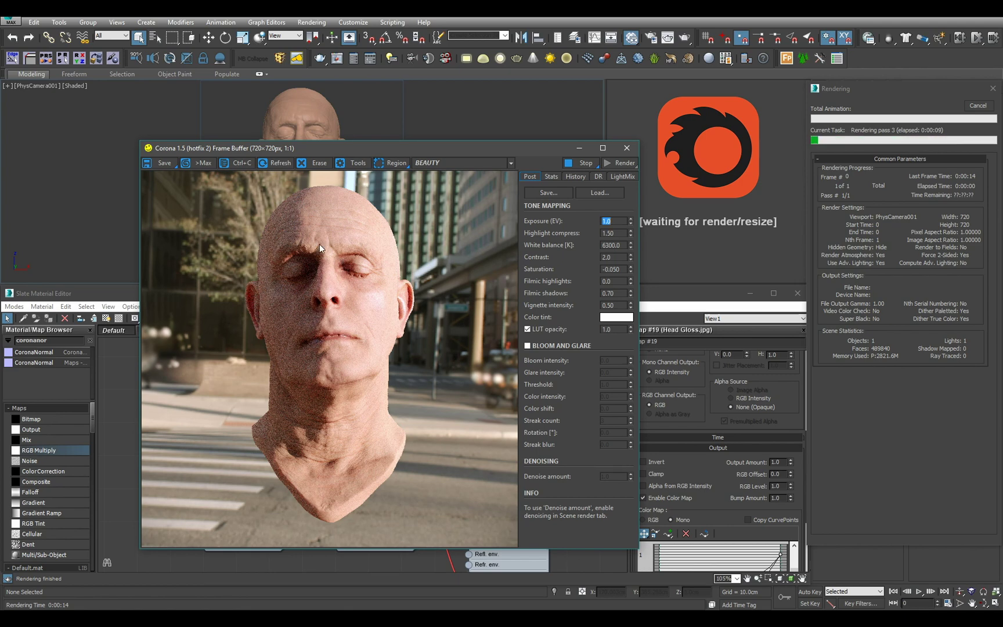
scroll(345, 250, up, 1)
scroll(347, 251, down, 1)
drag(266, 238, 407, 318)
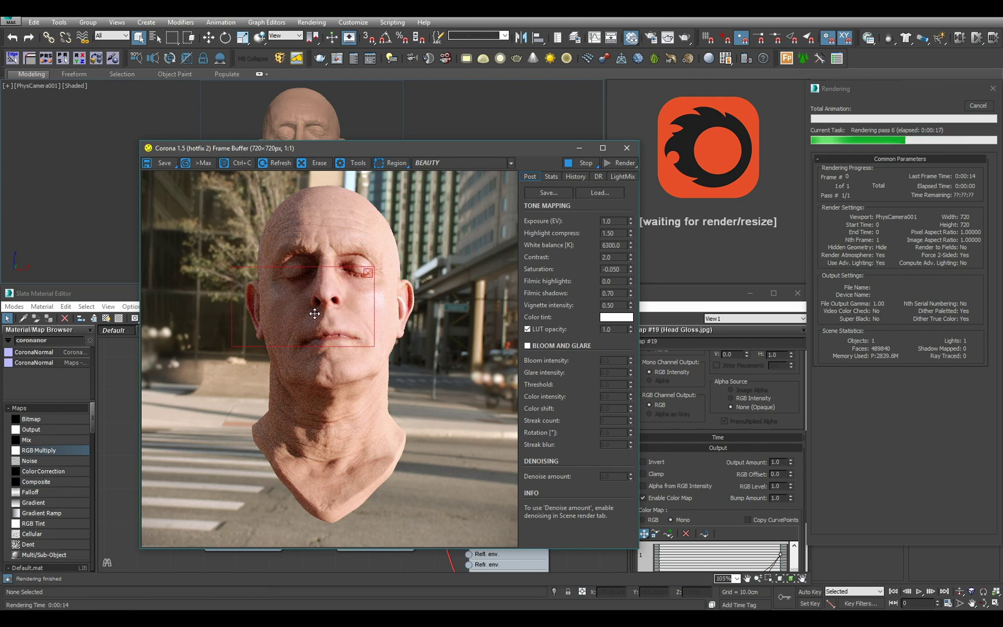
drag(350, 285, 316, 397)
click(586, 163)
click(626, 147)
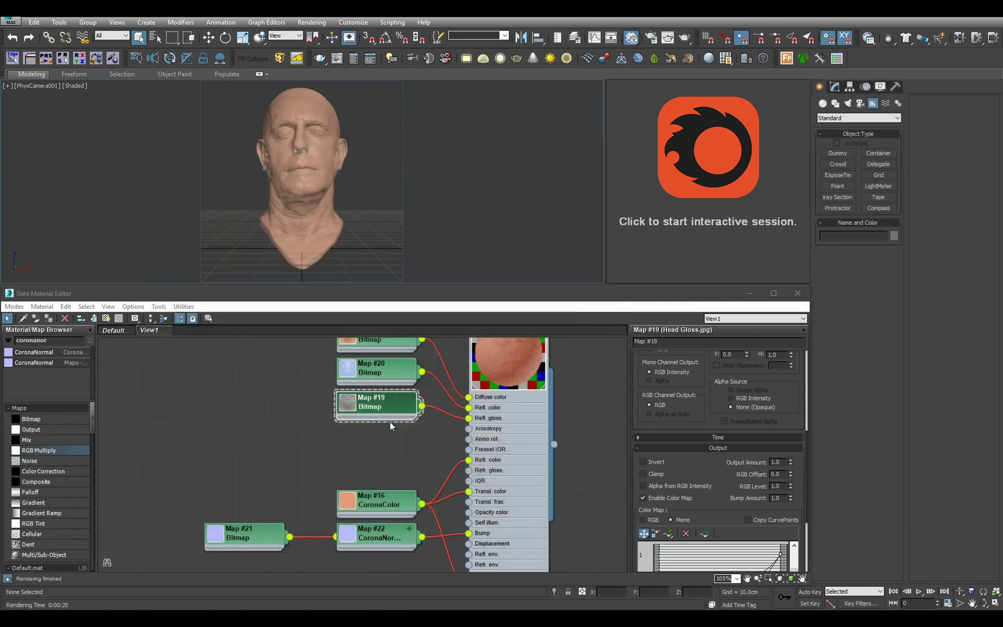
- Preview outdoor HDRIs and load ext_day_MountainLakeTrail_inPines_bywater.exr into the Enviro bitmap
middle_drag(392, 343, 378, 529)
scroll(379, 528, down, 1)
double_click(473, 434)
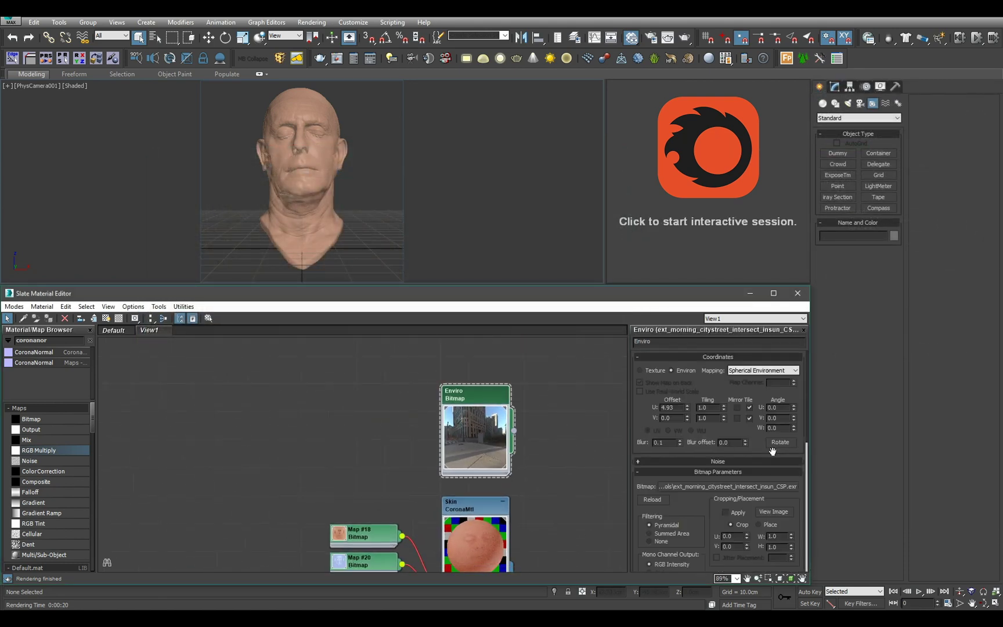
click(715, 486)
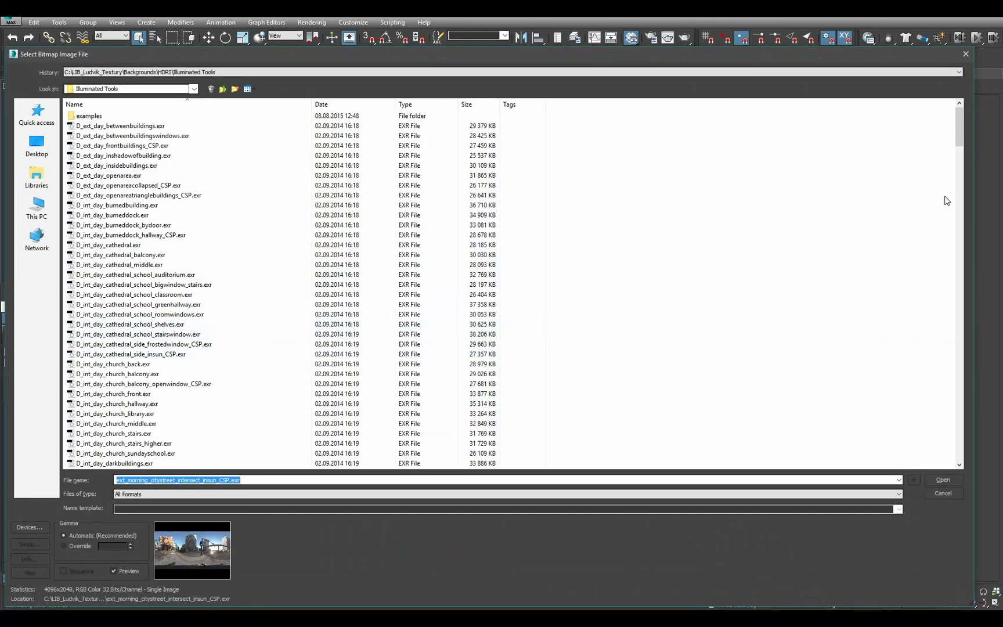
drag(960, 136, 899, 264)
click(175, 305)
click(175, 256)
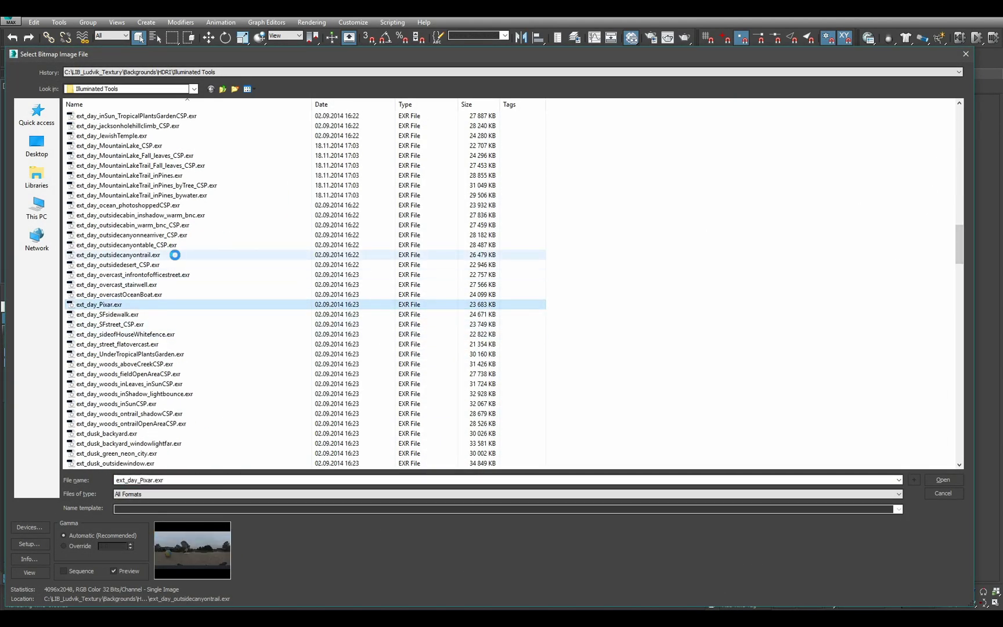
click(181, 226)
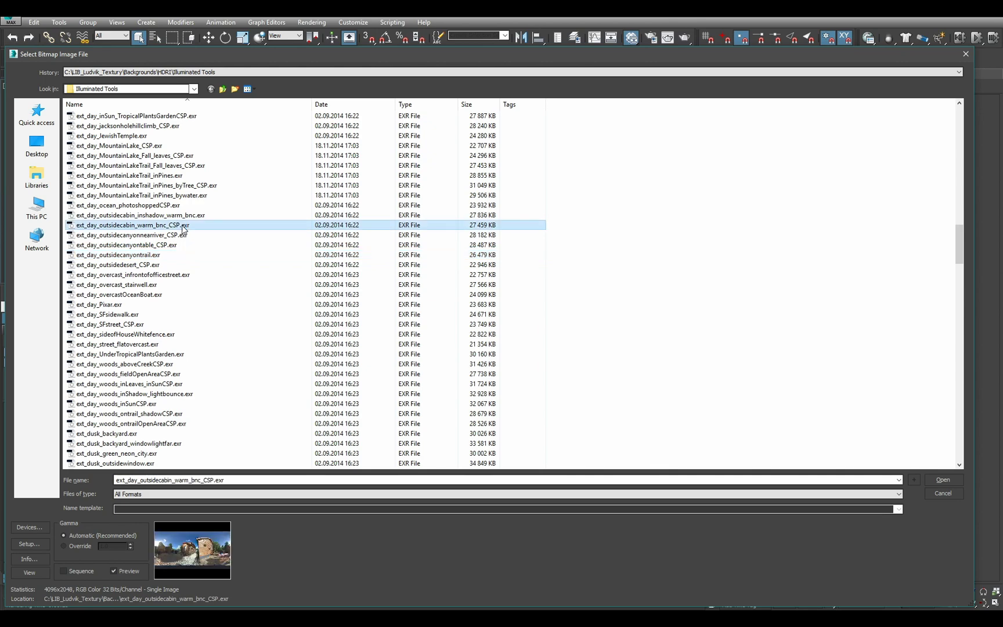
click(176, 196)
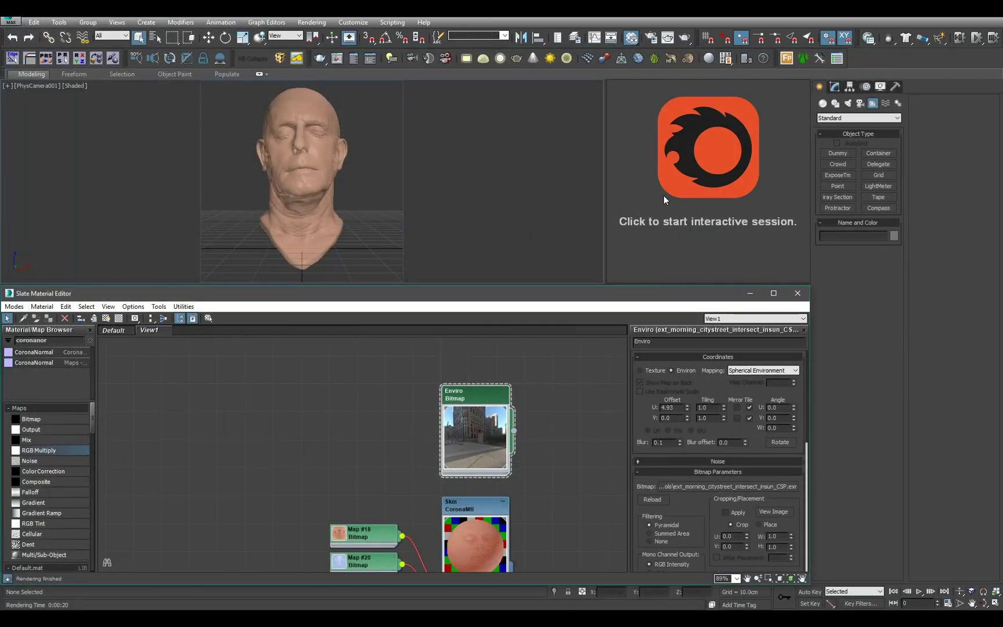
click(664, 195)
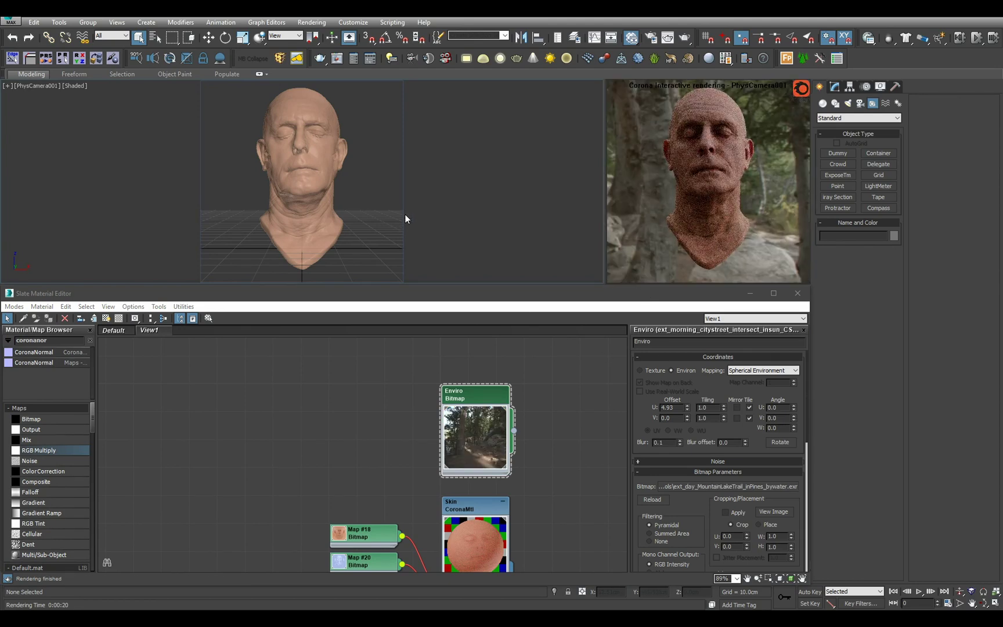
- Set the Enviro bitmap's output RGB Level to 2.0 and test-render the camera view under the pine trail environment
key(shift+q)
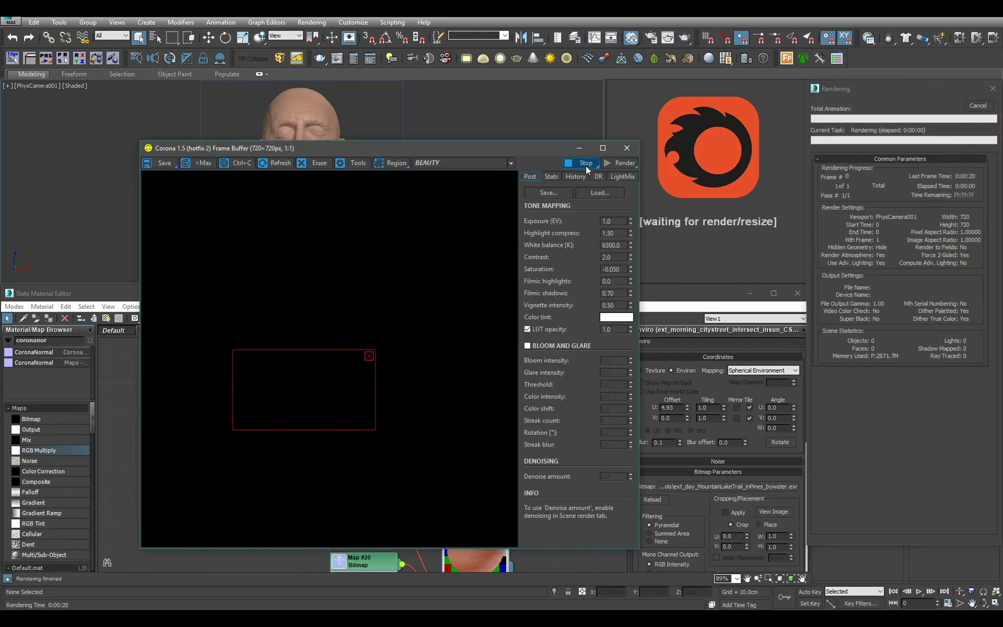
click(586, 166)
drag(713, 526, 748, 408)
click(749, 255)
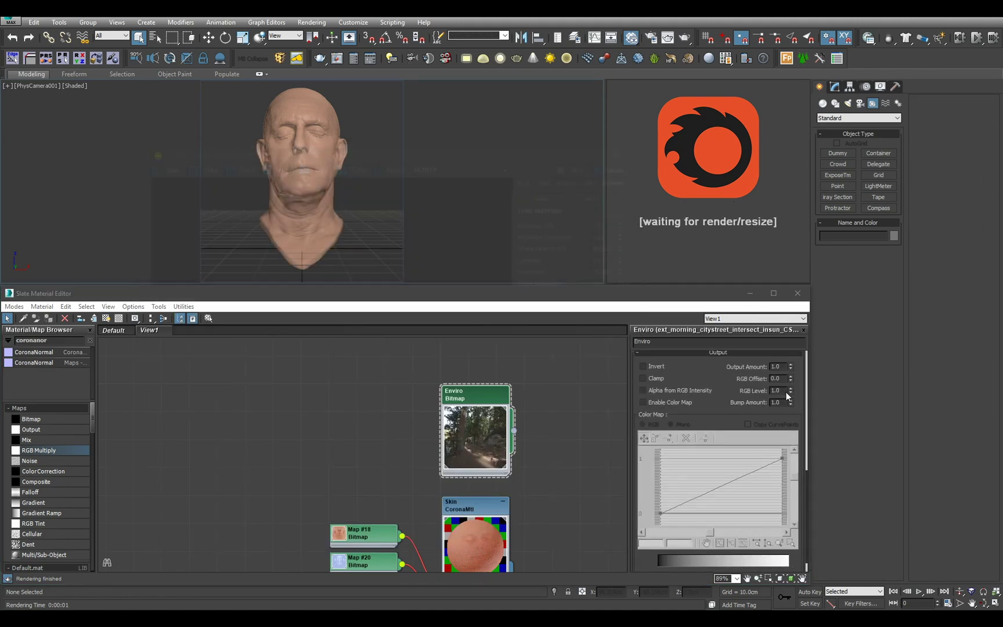
double_click(785, 390)
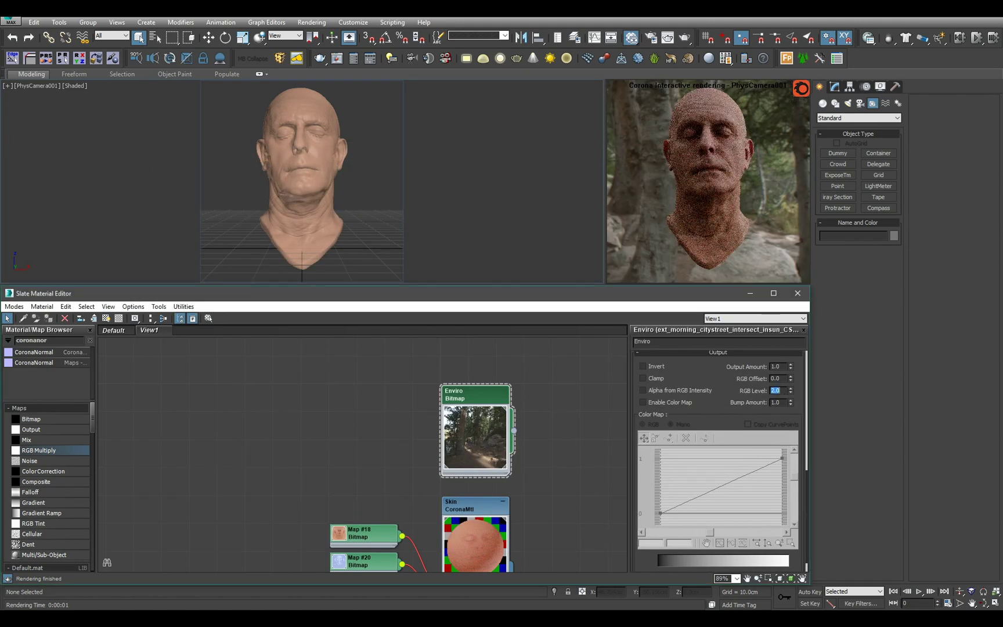
key(shift+q)
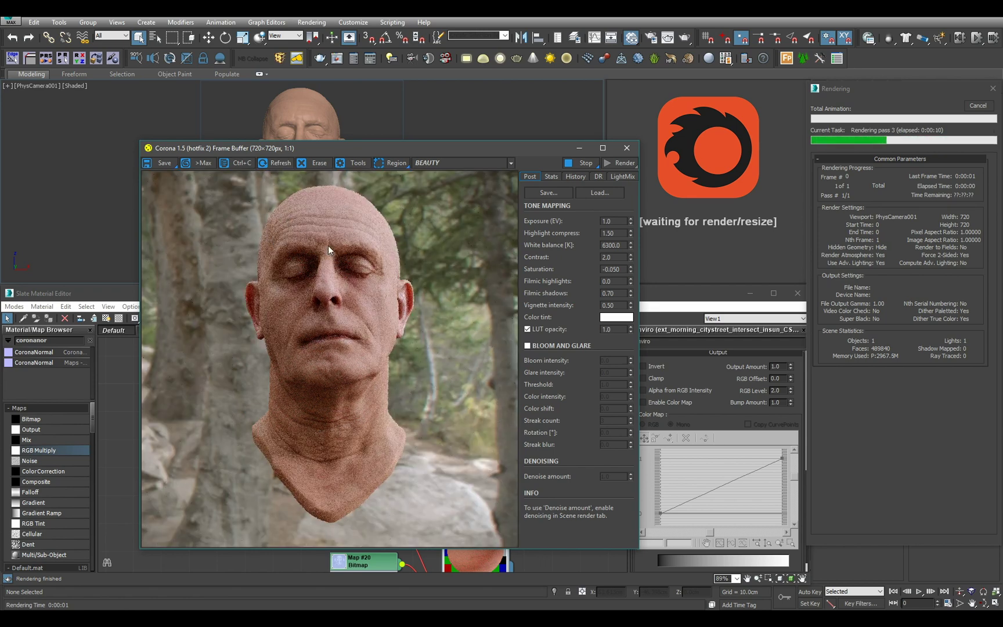
click(585, 164)
- Set the Skin material's refraction level to 0.5, translucency fraction to 0.3 and absorption distance to 0.6 cm
middle_drag(437, 455, 412, 272)
double_click(450, 425)
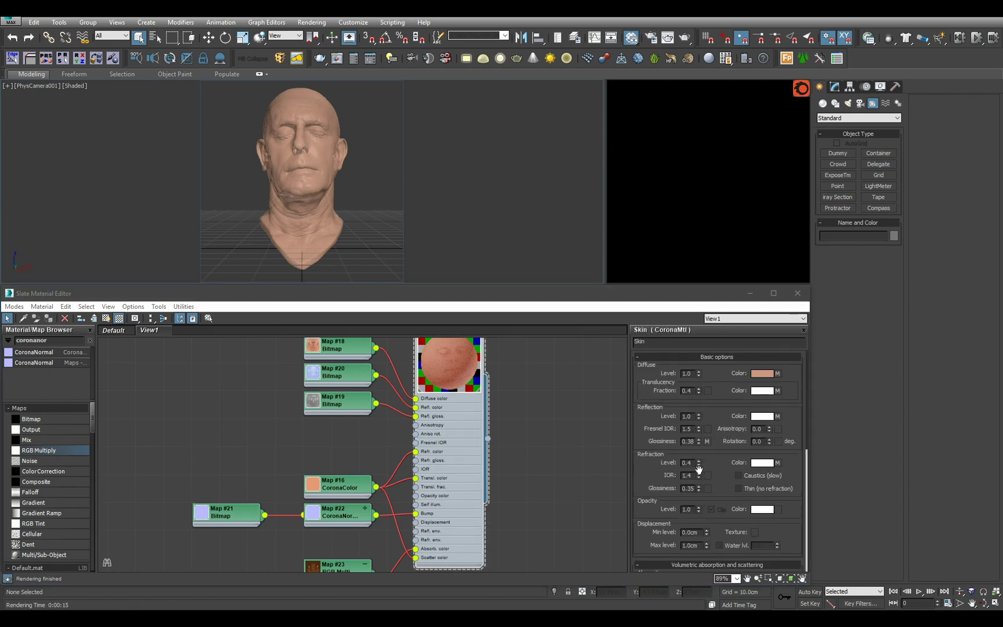
double_click(687, 463)
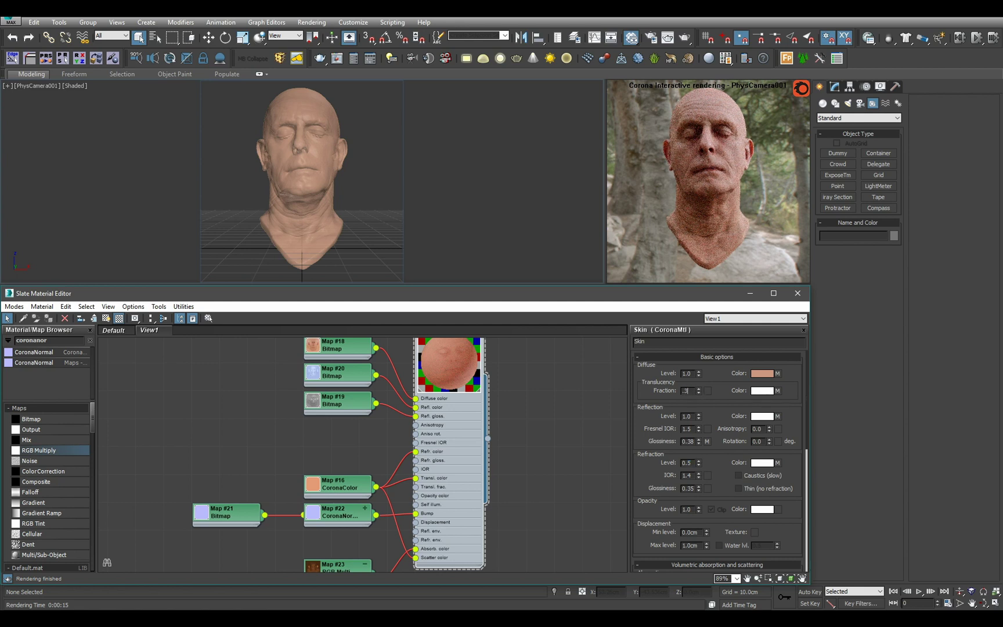
middle_drag(460, 512, 466, 467)
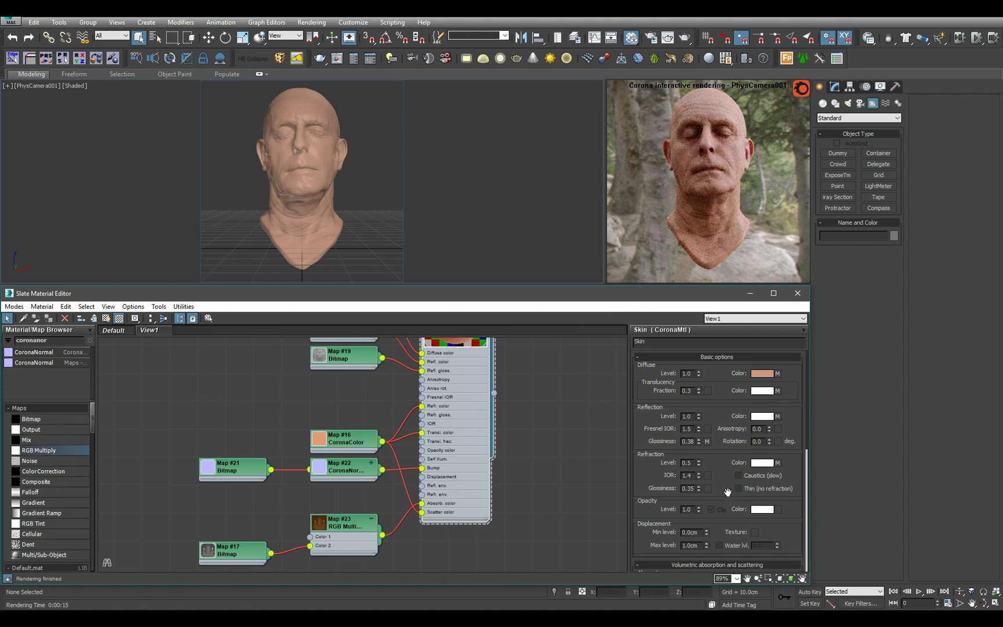
scroll(727, 493, down, 5)
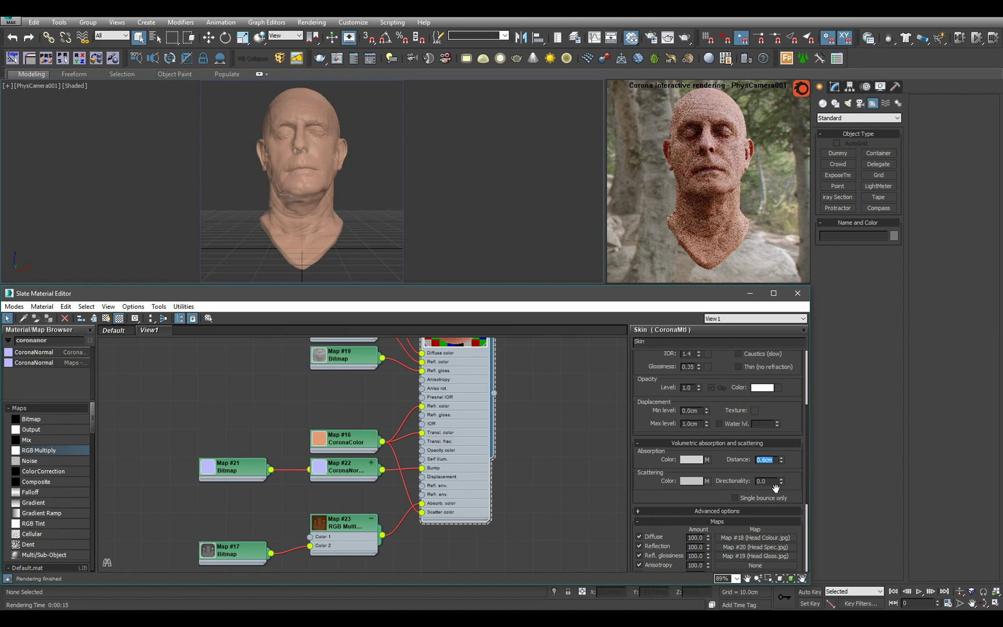
- Render the camera view and set its tone mapping to exposure 1.301, contrast 2.076 and saturation -0.068
click(480, 245)
key(shift+q)
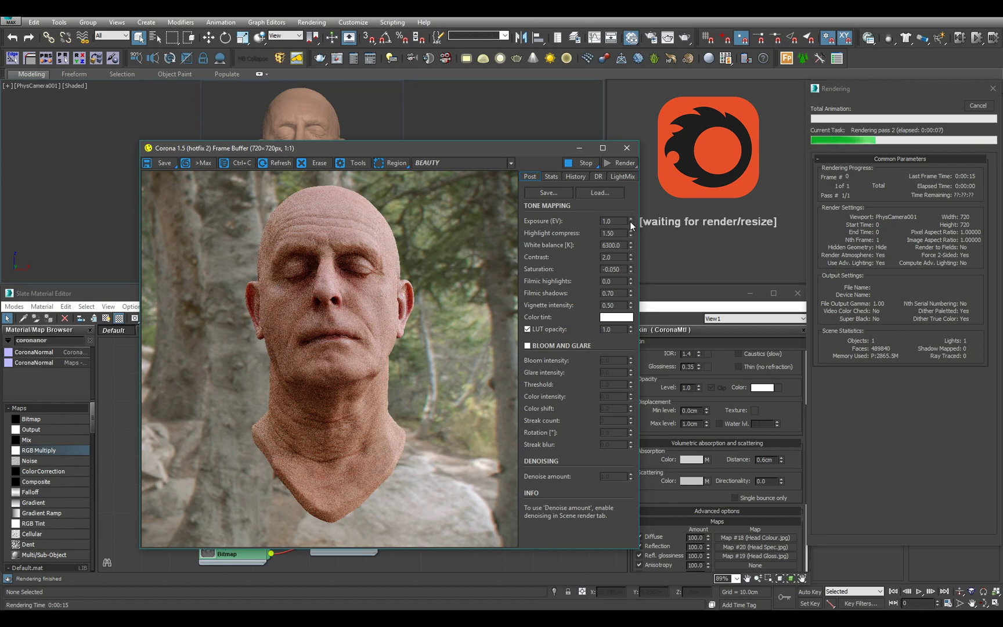
drag(630, 221, 630, 206)
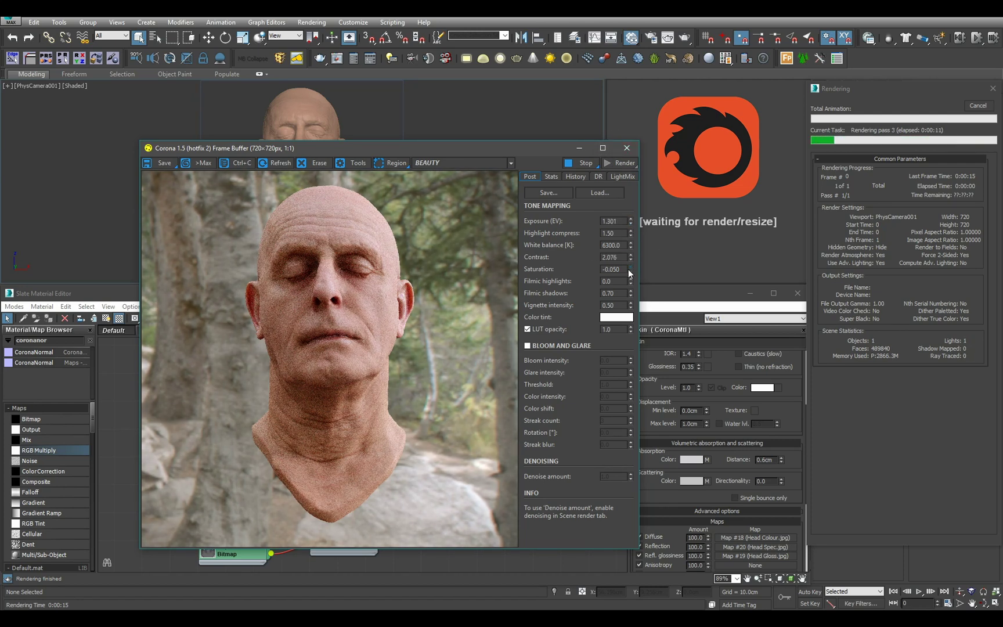
drag(631, 272, 630, 276)
- Review the Skin material's parameters and node connections and the Head Colour.jpg bitmap settings alongside the running render
drag(393, 150, 326, 67)
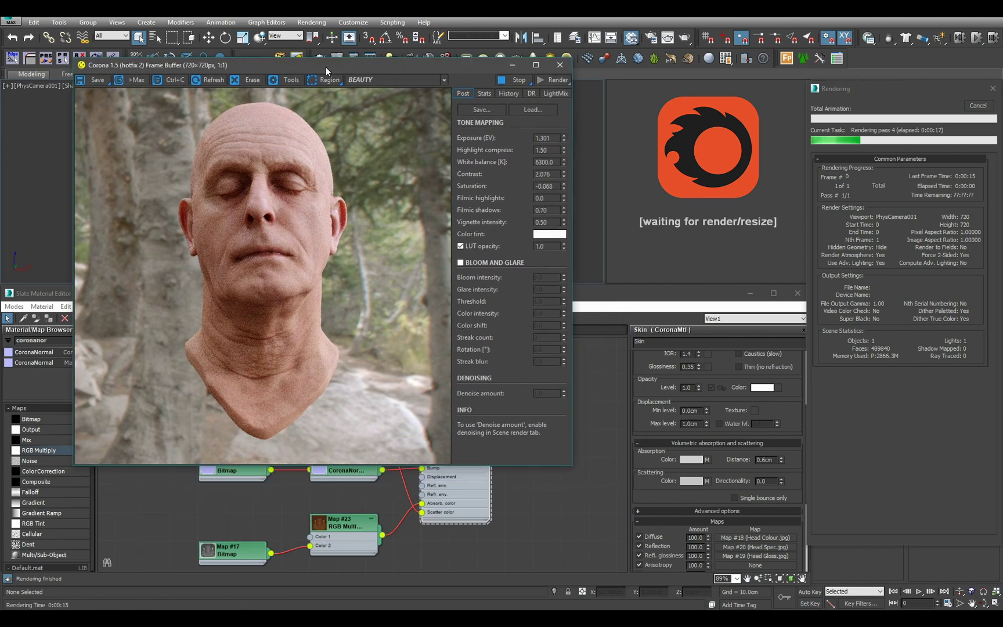
click(520, 512)
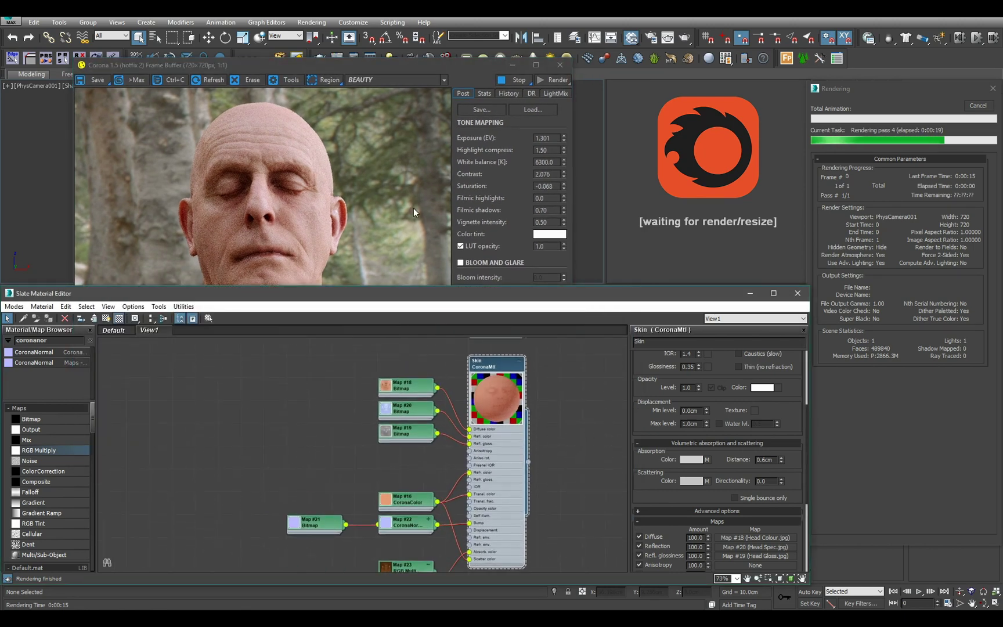
drag(353, 65, 315, 22)
click(585, 447)
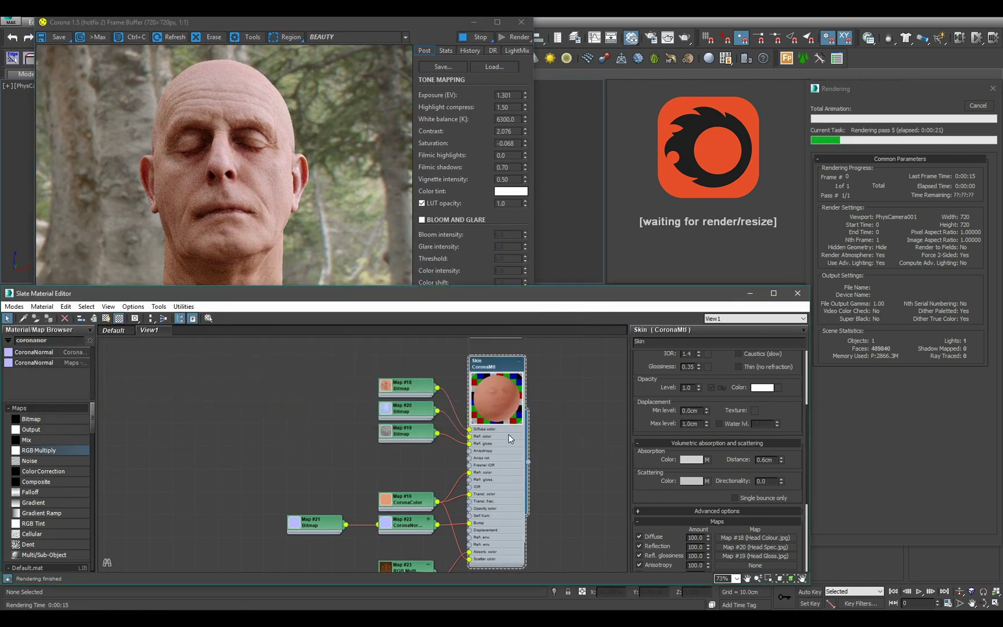
scroll(708, 533, up, 5)
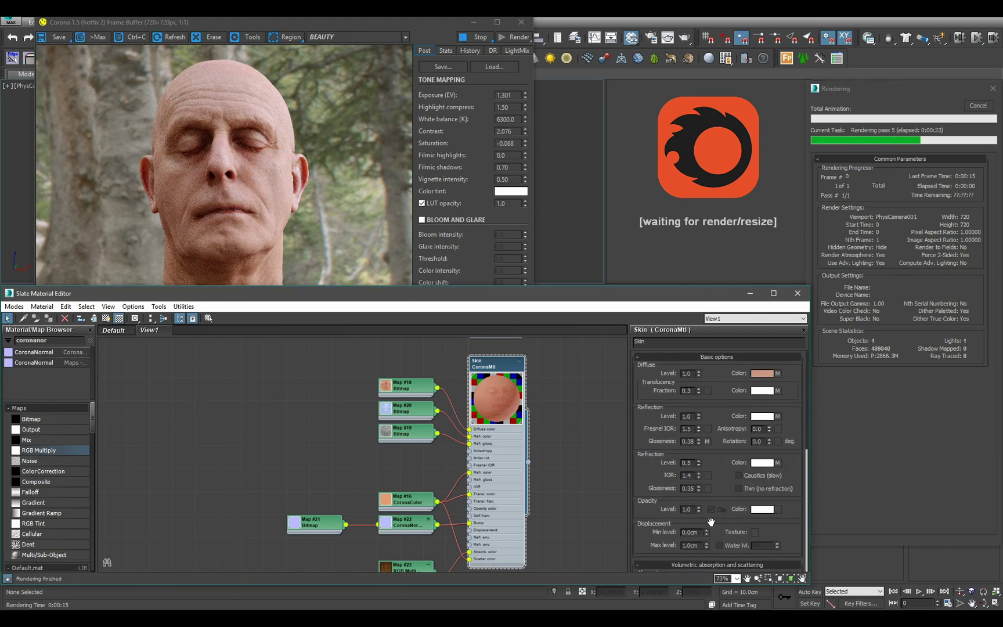
drag(711, 522, 711, 469)
mouse_move(464, 507)
middle_down()
mouse_move(473, 414)
mouse_move(464, 511)
middle_up()
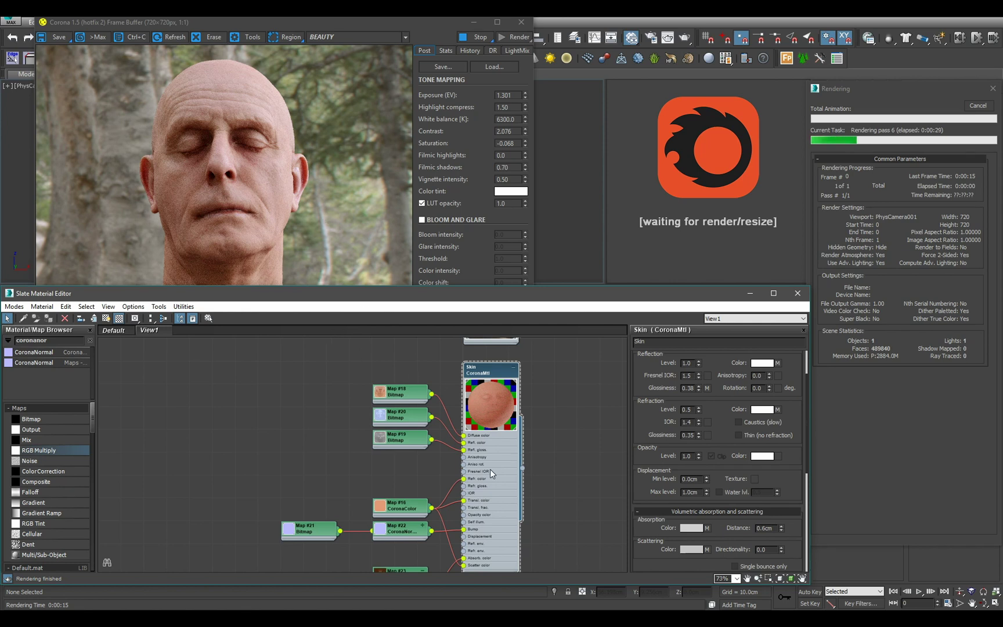
mouse_move(483, 492)
middle_down()
mouse_move(495, 424)
mouse_move(491, 500)
middle_up()
double_click(407, 403)
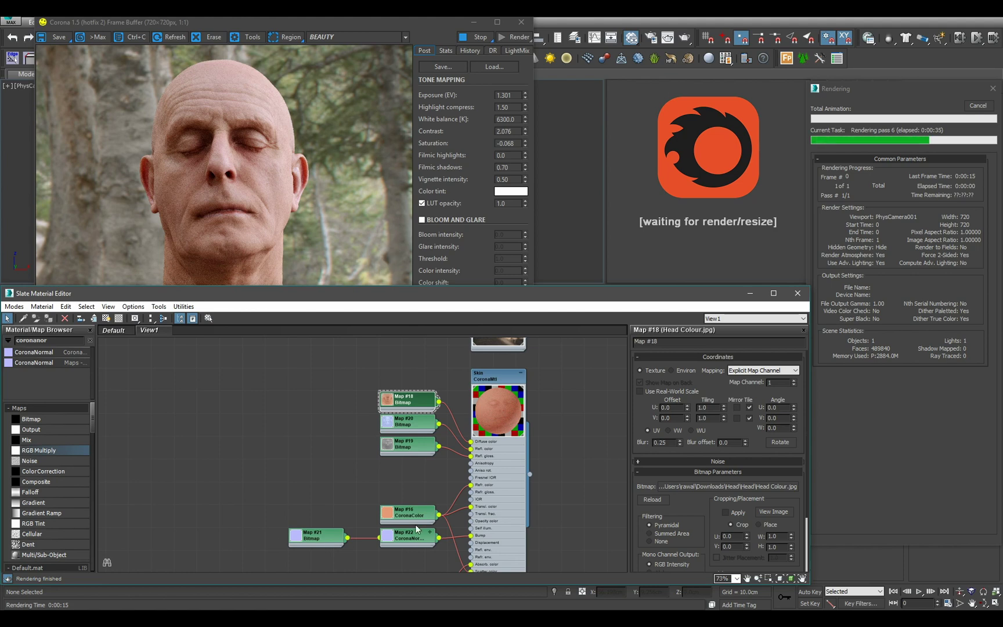
middle_drag(437, 522, 476, 527)
click(376, 271)
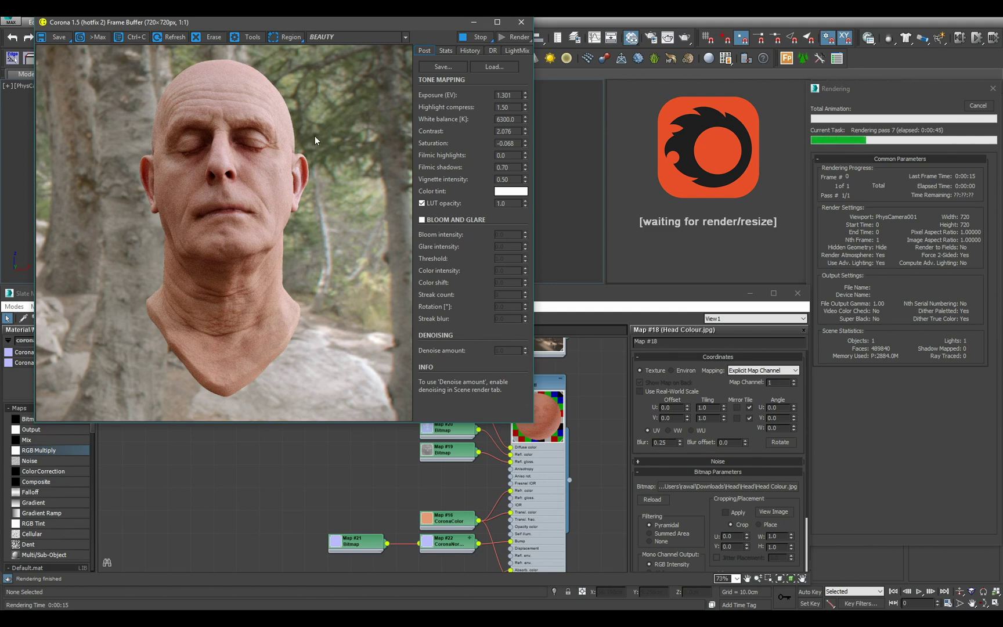
drag(350, 27, 351, 60)
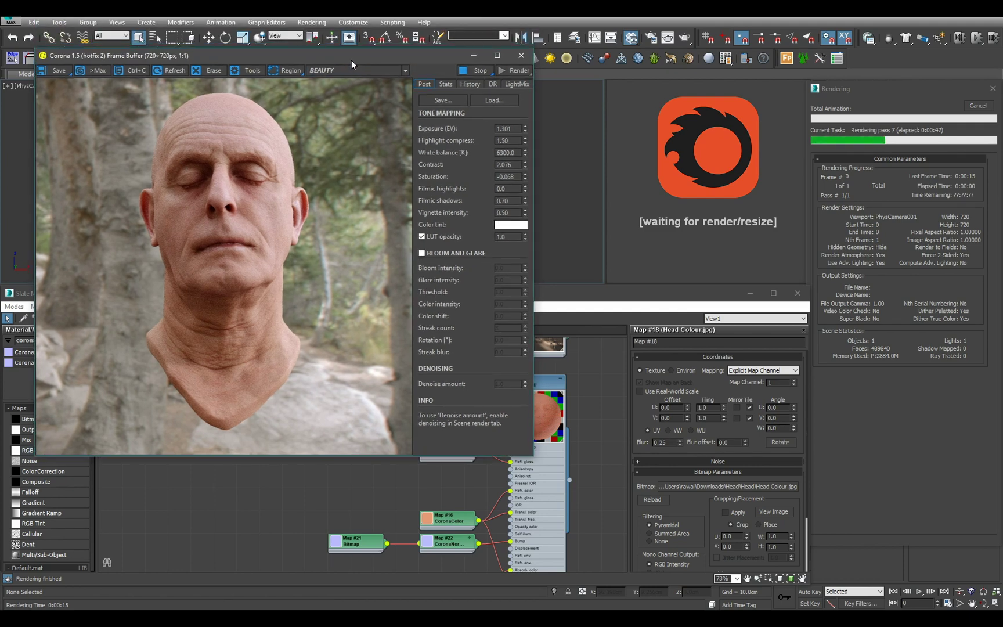